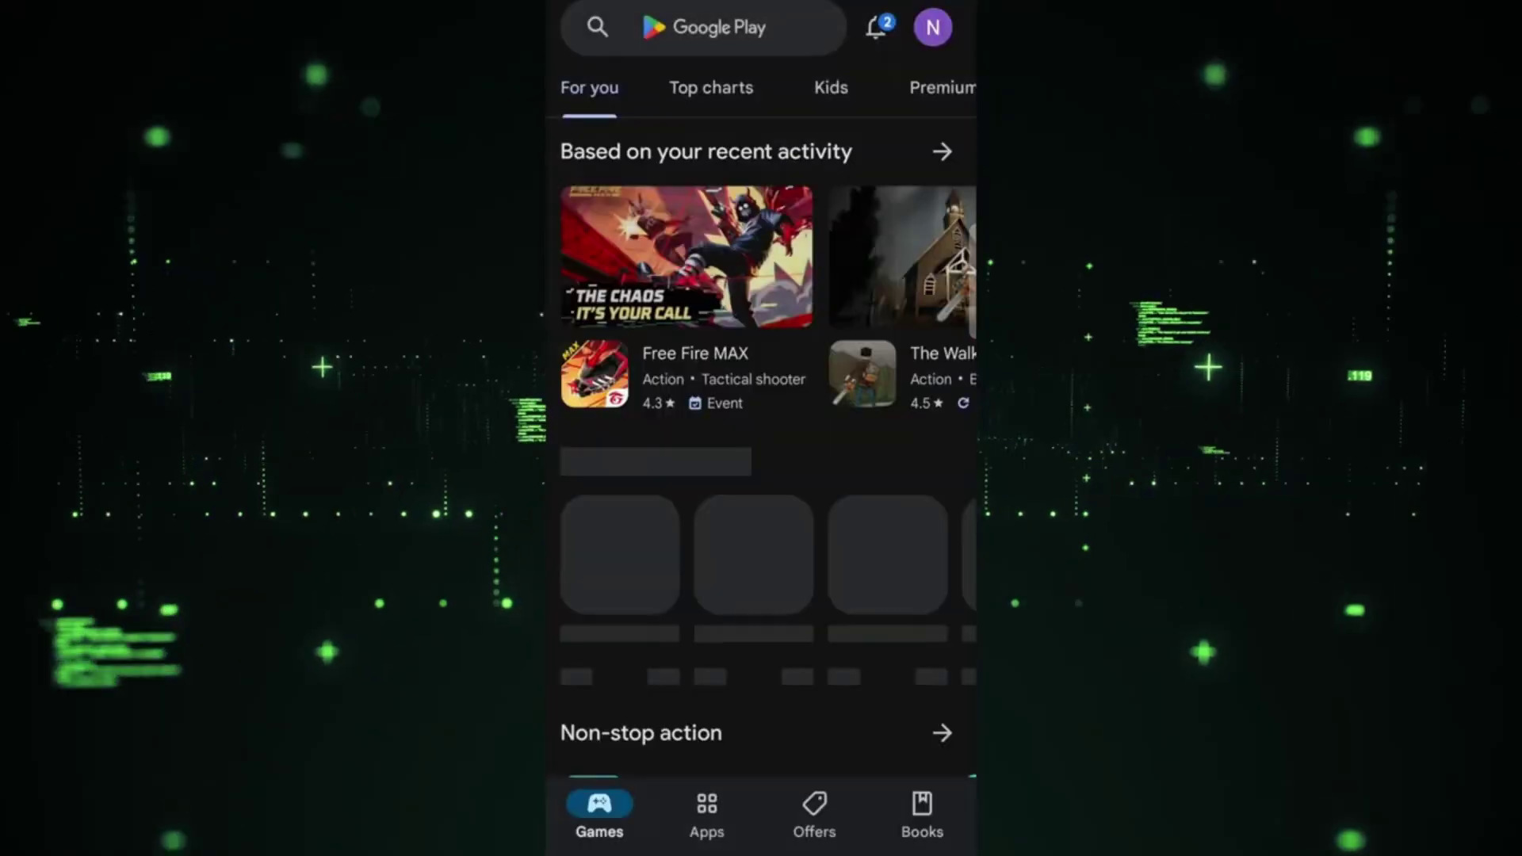
- Search Google Play for "Hindi funny stories" and look through the apps found
{"action": "left_click", "coordinate": [764, 27]}
{"action": "type", "text": "h"}
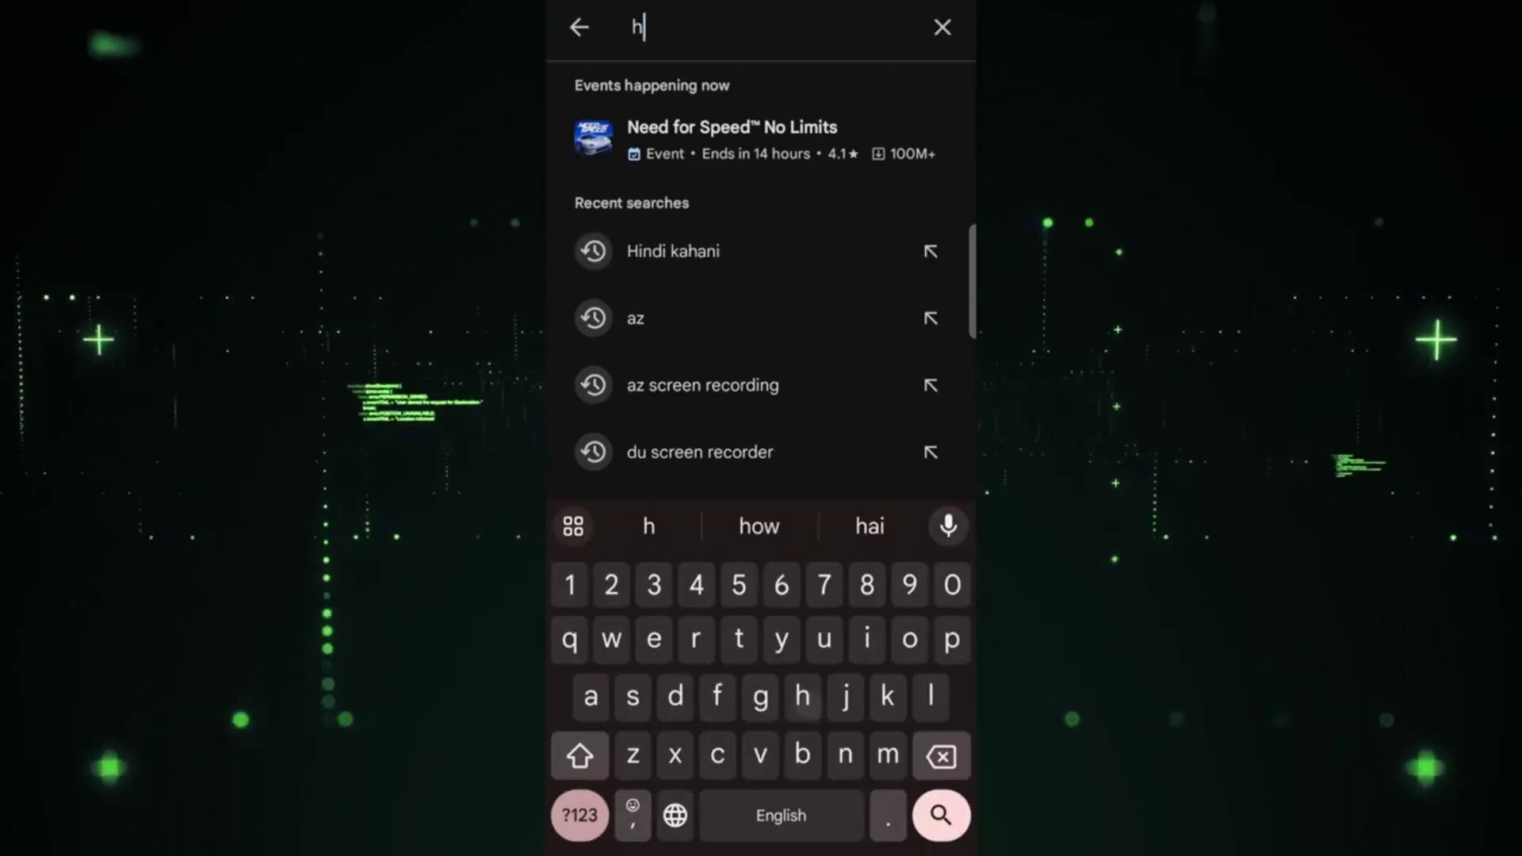
{"action": "type", "text": "in"}
{"action": "left_click", "coordinate": [759, 526]}
{"action": "left_click", "coordinate": [698, 160]}
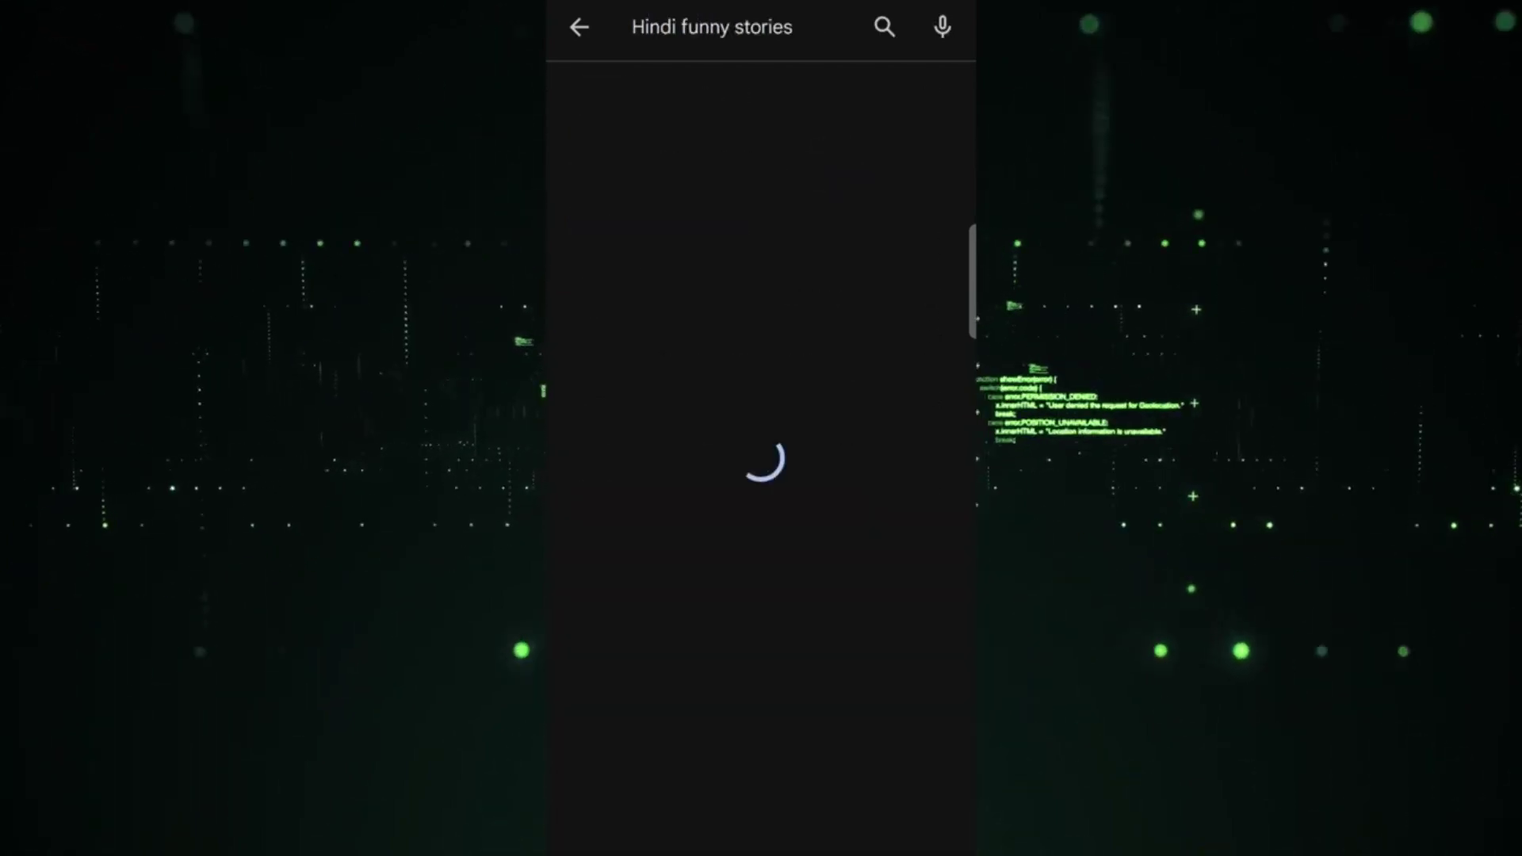
{"action": "scroll", "coordinate": [761, 491], "scroll_direction": "down", "scroll_amount": 3}
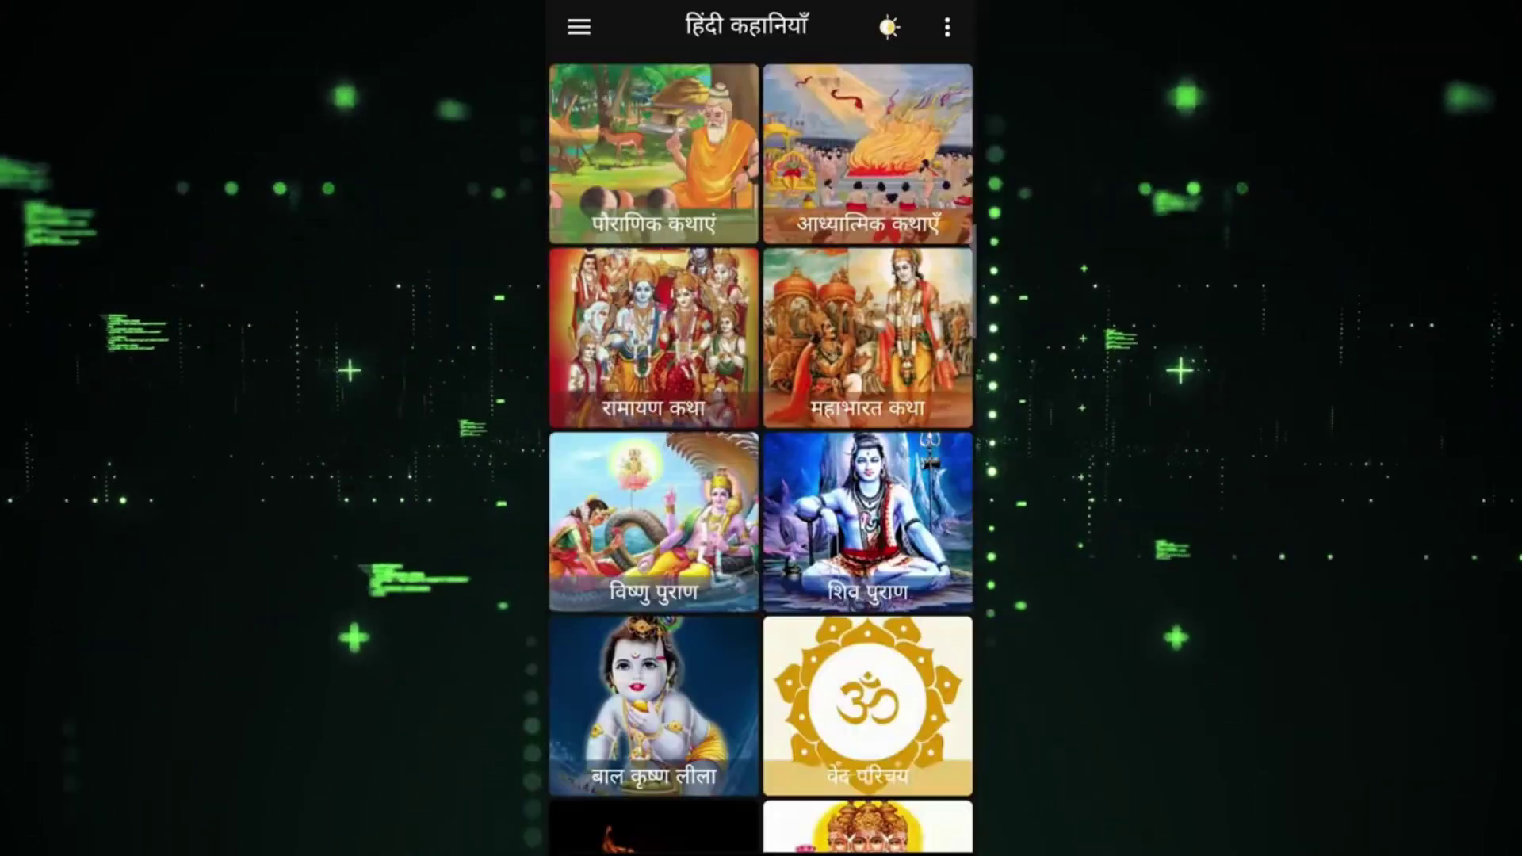
- Browse the story categories in the हिंदी कहानियाँ app
{"action": "scroll", "coordinate": [761, 444], "scroll_direction": "down", "scroll_amount": 4}
{"action": "scroll", "coordinate": [761, 443], "scroll_direction": "down", "scroll_amount": 5}
{"action": "scroll", "coordinate": [761, 444], "scroll_direction": "down", "scroll_amount": 5}
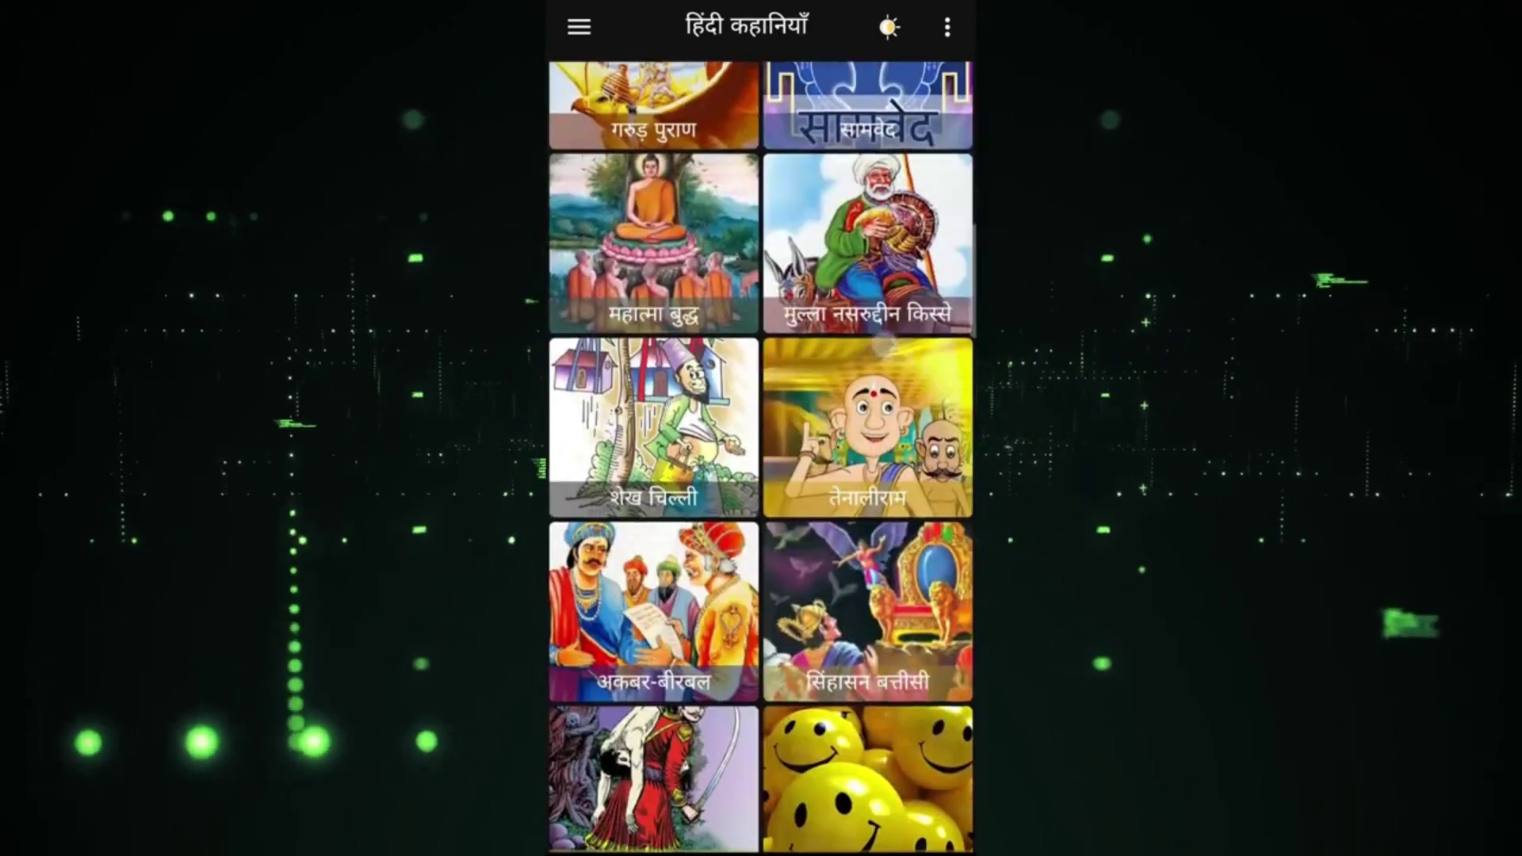
{"action": "scroll", "coordinate": [760, 443], "scroll_direction": "down", "scroll_amount": 10}
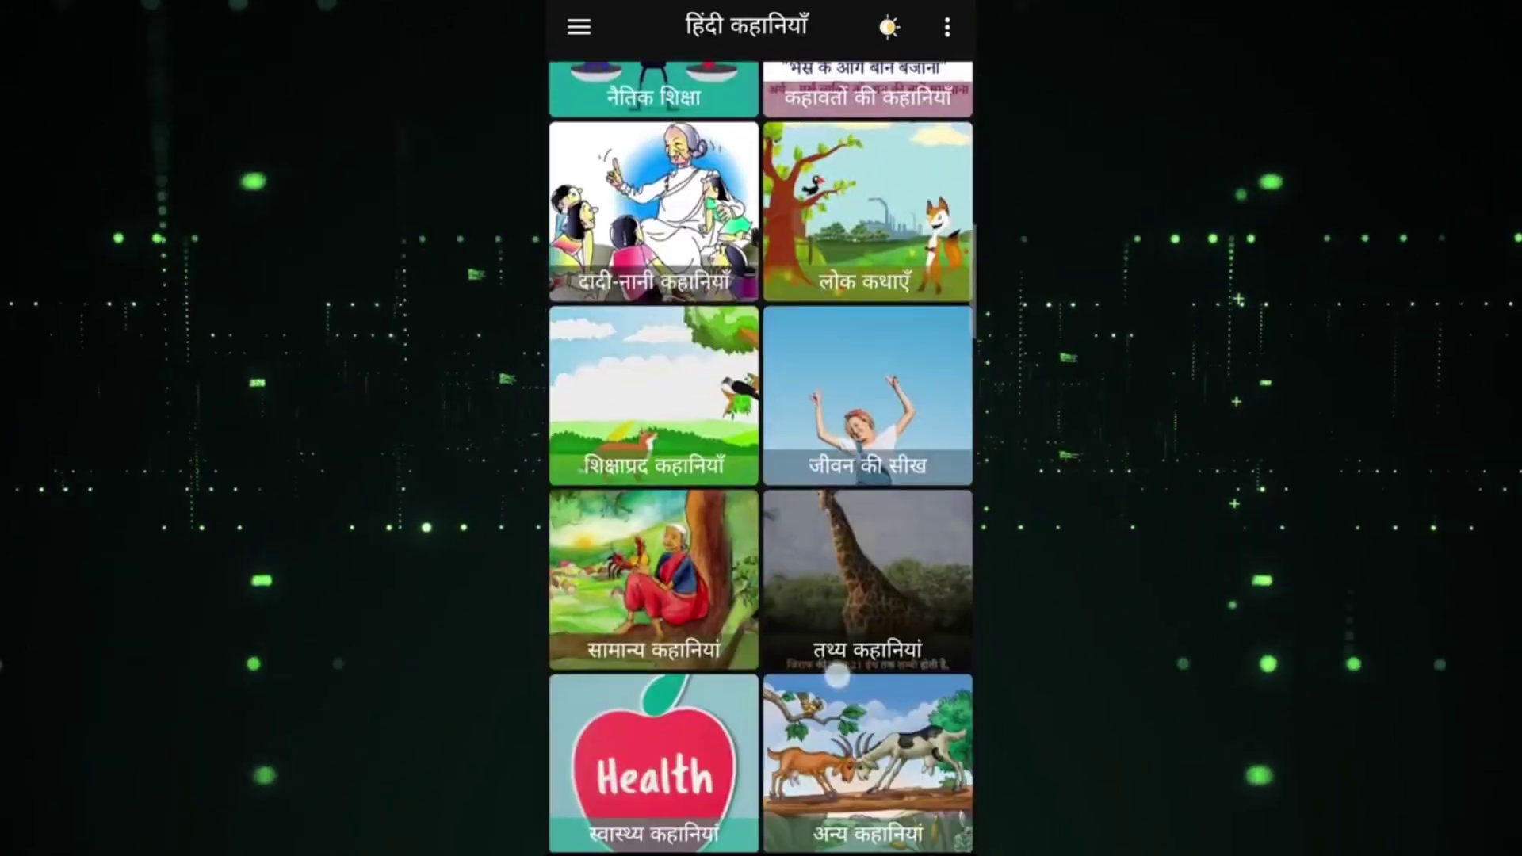
{"action": "scroll", "coordinate": [761, 444], "scroll_direction": "up", "scroll_amount": 4}
{"action": "scroll", "coordinate": [761, 444], "scroll_direction": "up", "scroll_amount": 6}
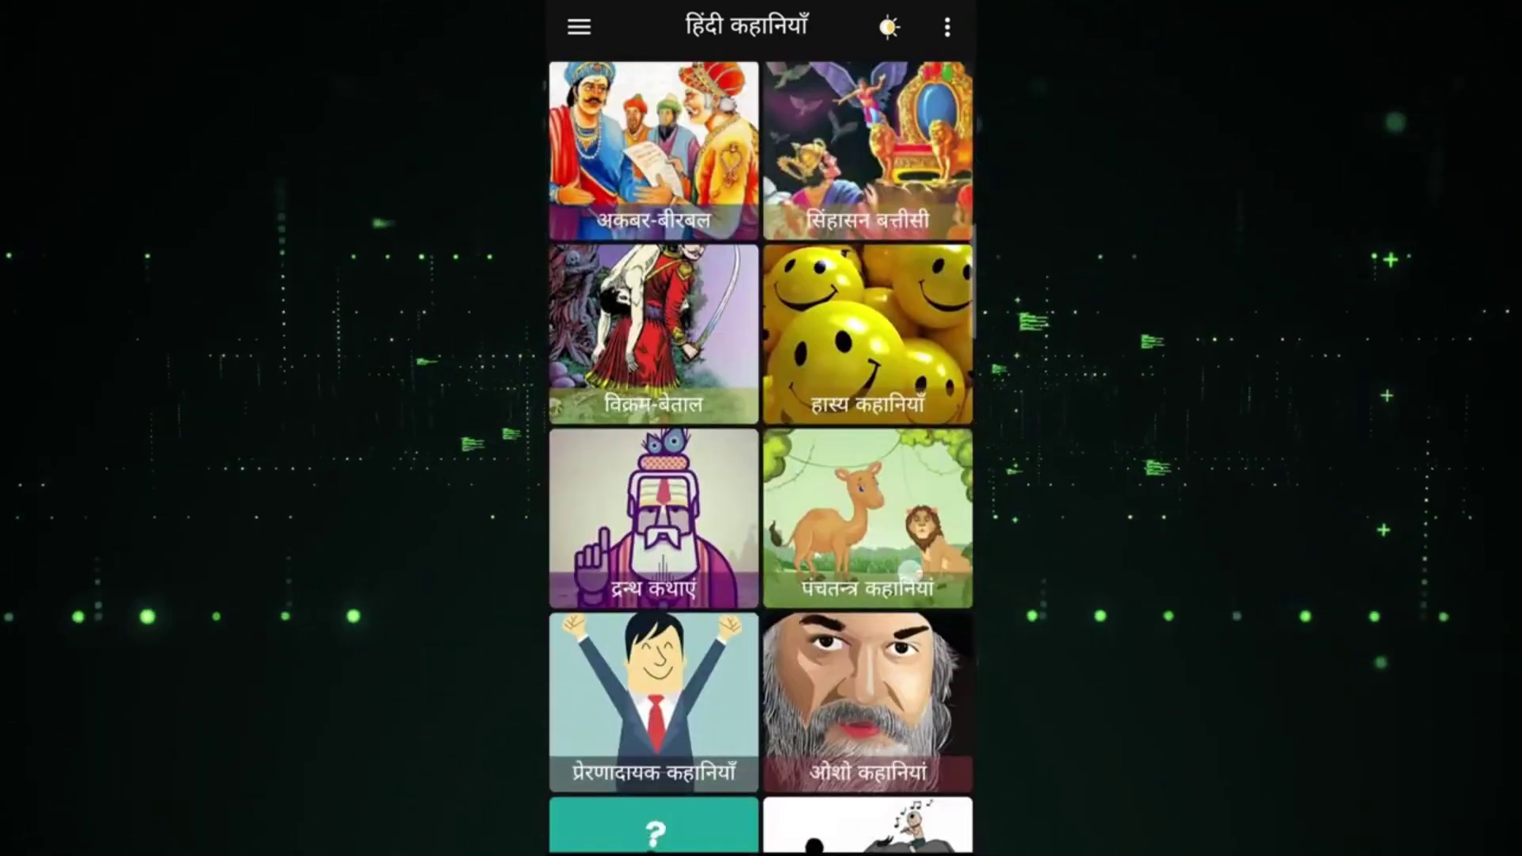
{"action": "scroll", "coordinate": [761, 444], "scroll_direction": "up", "scroll_amount": 2}
{"action": "scroll", "coordinate": [760, 443], "scroll_direction": "down", "scroll_amount": 3}
{"action": "scroll", "coordinate": [761, 444], "scroll_direction": "up", "scroll_amount": 8}
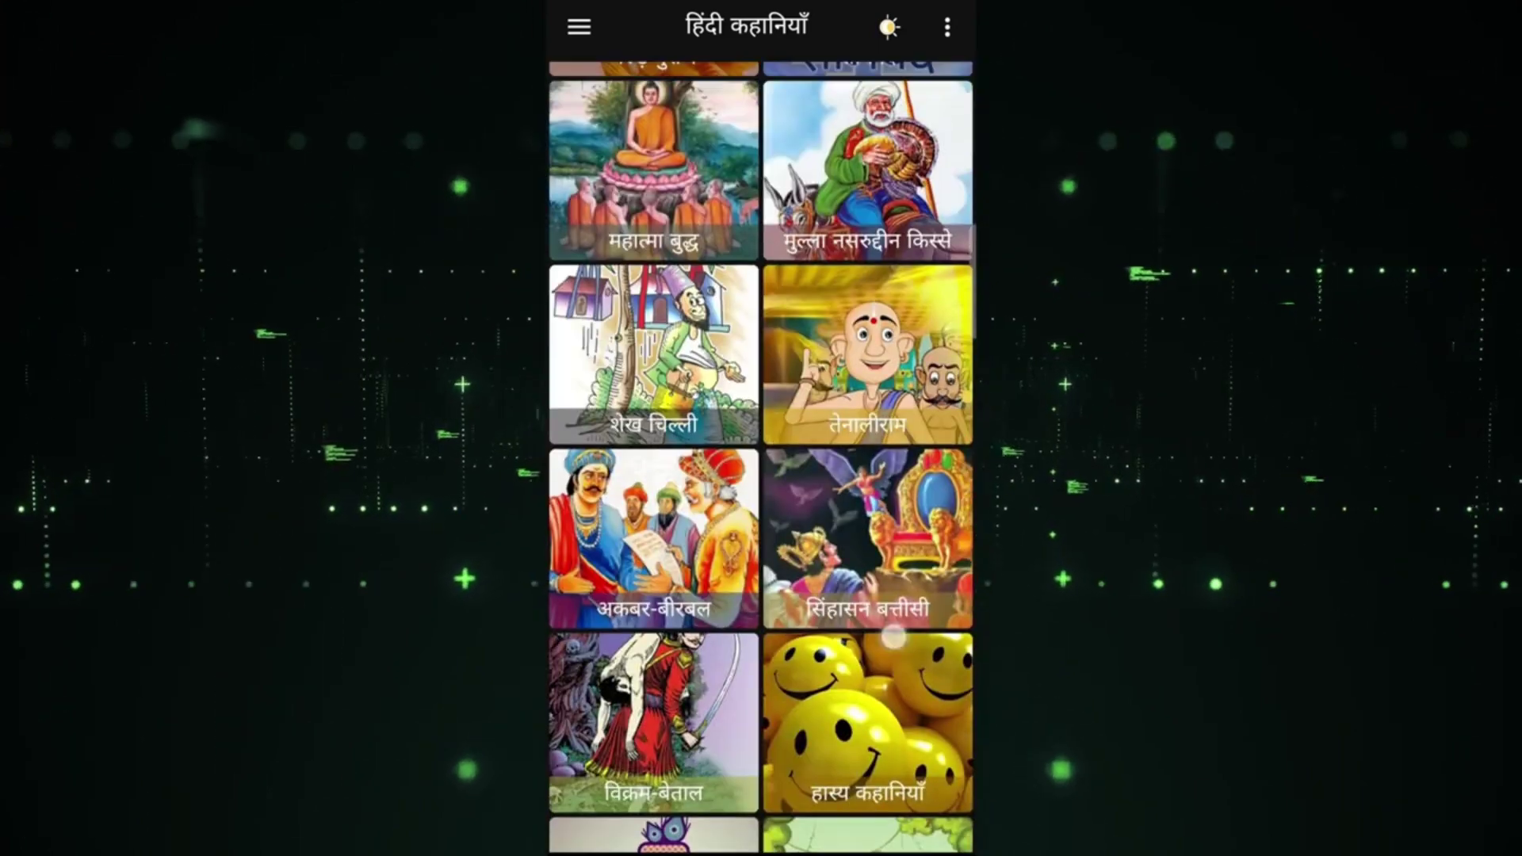
- Look at the story list of the मुल्ला नसरुद्दीन किस्से category and return to the category overview
{"action": "scroll", "coordinate": [761, 444], "scroll_direction": "down", "scroll_amount": 3}
{"action": "scroll", "coordinate": [761, 443], "scroll_direction": "up", "scroll_amount": 6}
{"action": "left_click", "coordinate": [866, 491]}
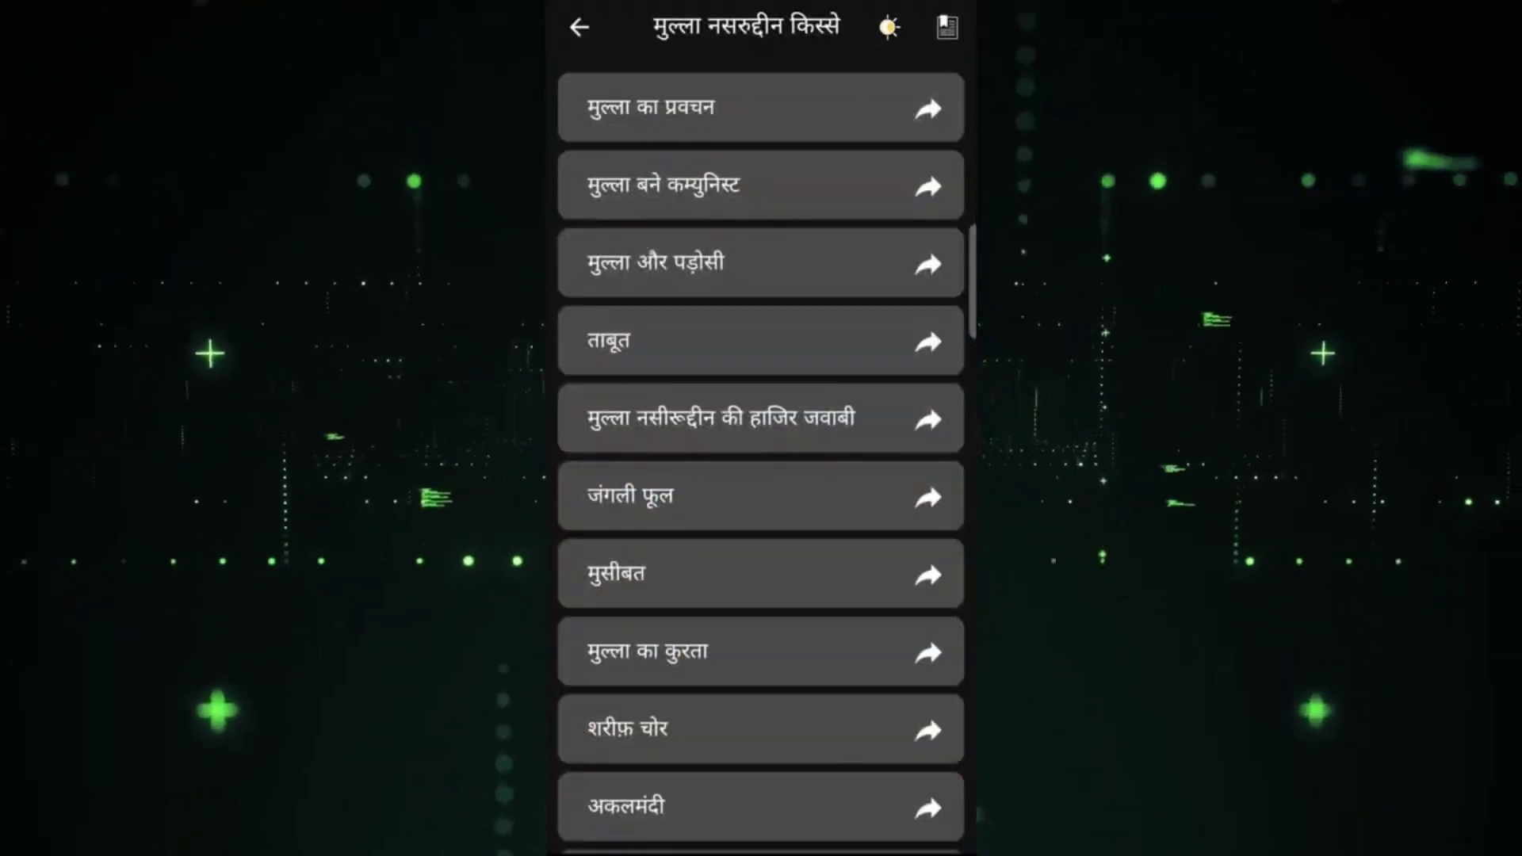
{"action": "left_click", "coordinate": [577, 25]}
- Open the हास्य कहानियाँ category and look through its story titles
{"action": "scroll", "coordinate": [761, 444], "scroll_direction": "down", "scroll_amount": 5}
{"action": "left_click", "coordinate": [866, 537]}
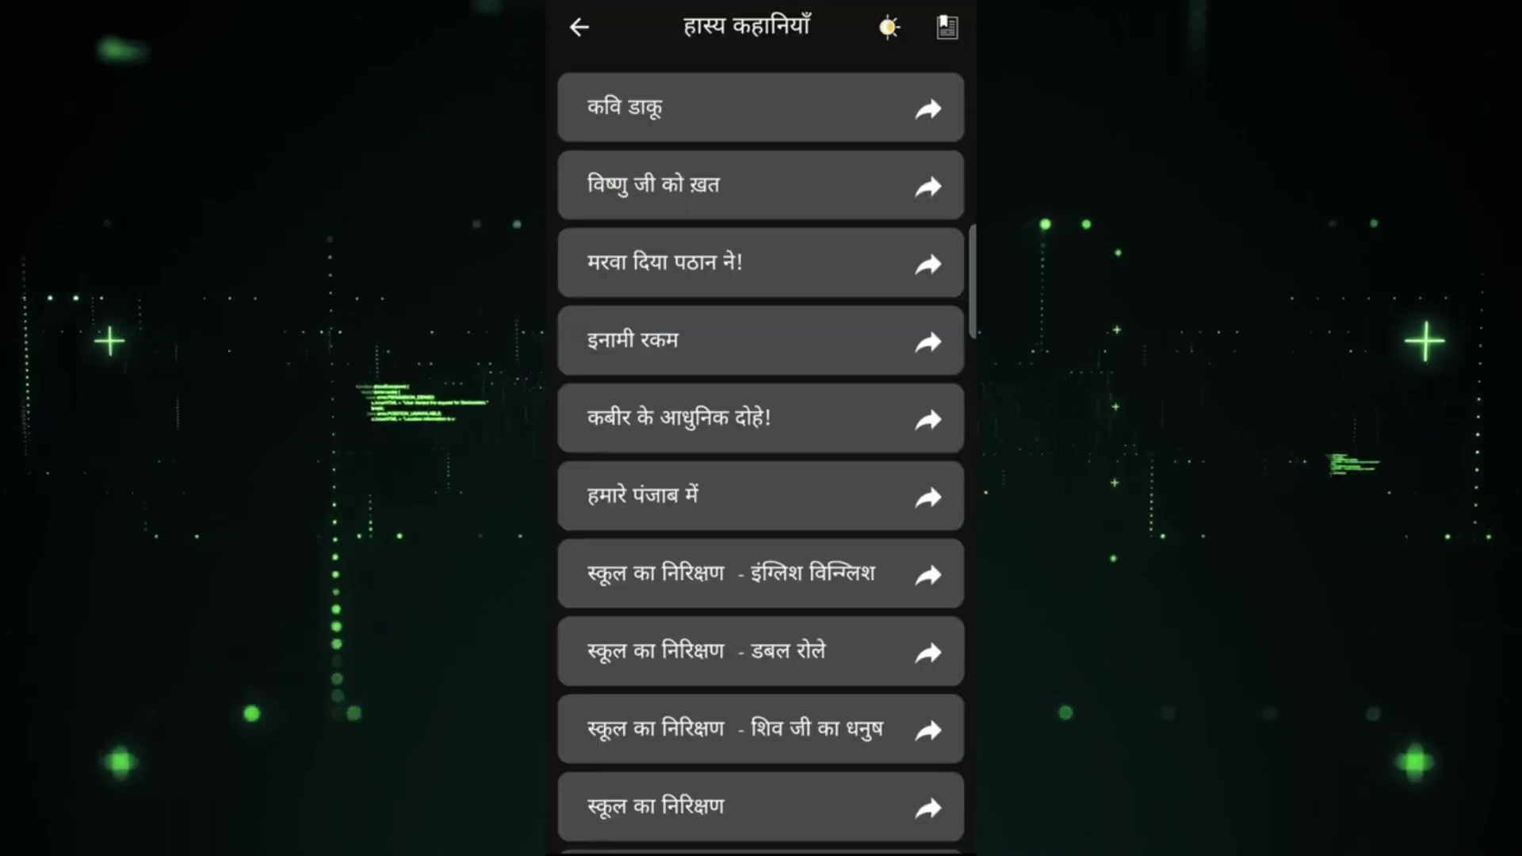
{"action": "scroll", "coordinate": [761, 443], "scroll_direction": "down", "scroll_amount": 10}
{"action": "scroll", "coordinate": [882, 700], "scroll_direction": "down", "scroll_amount": 15}
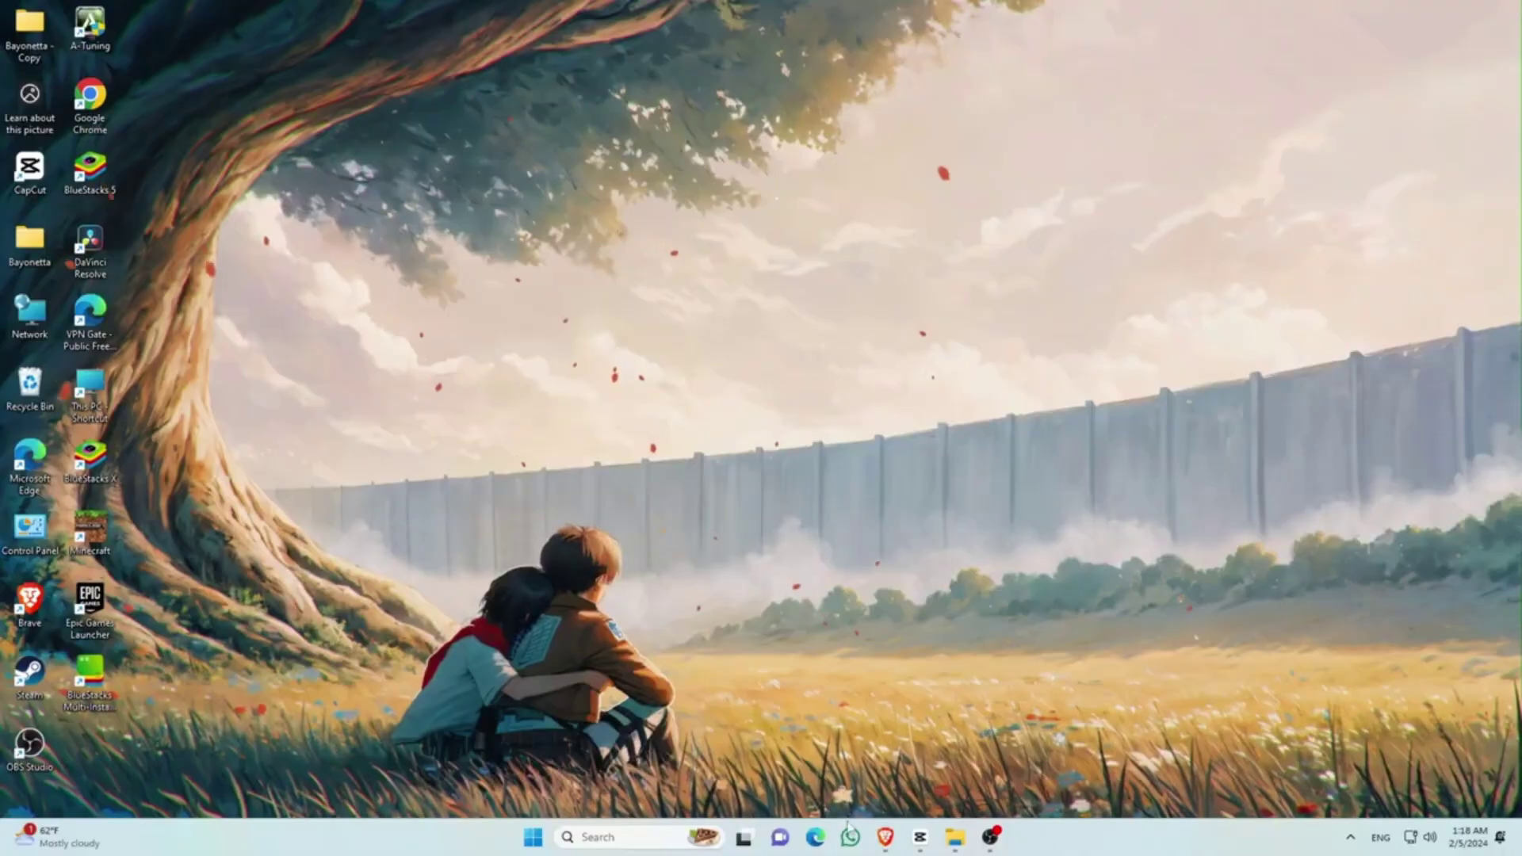
- Switch to the Brave browser, search Google for "hindi funny story" and look over the results
{"action": "left_click", "coordinate": [885, 838]}
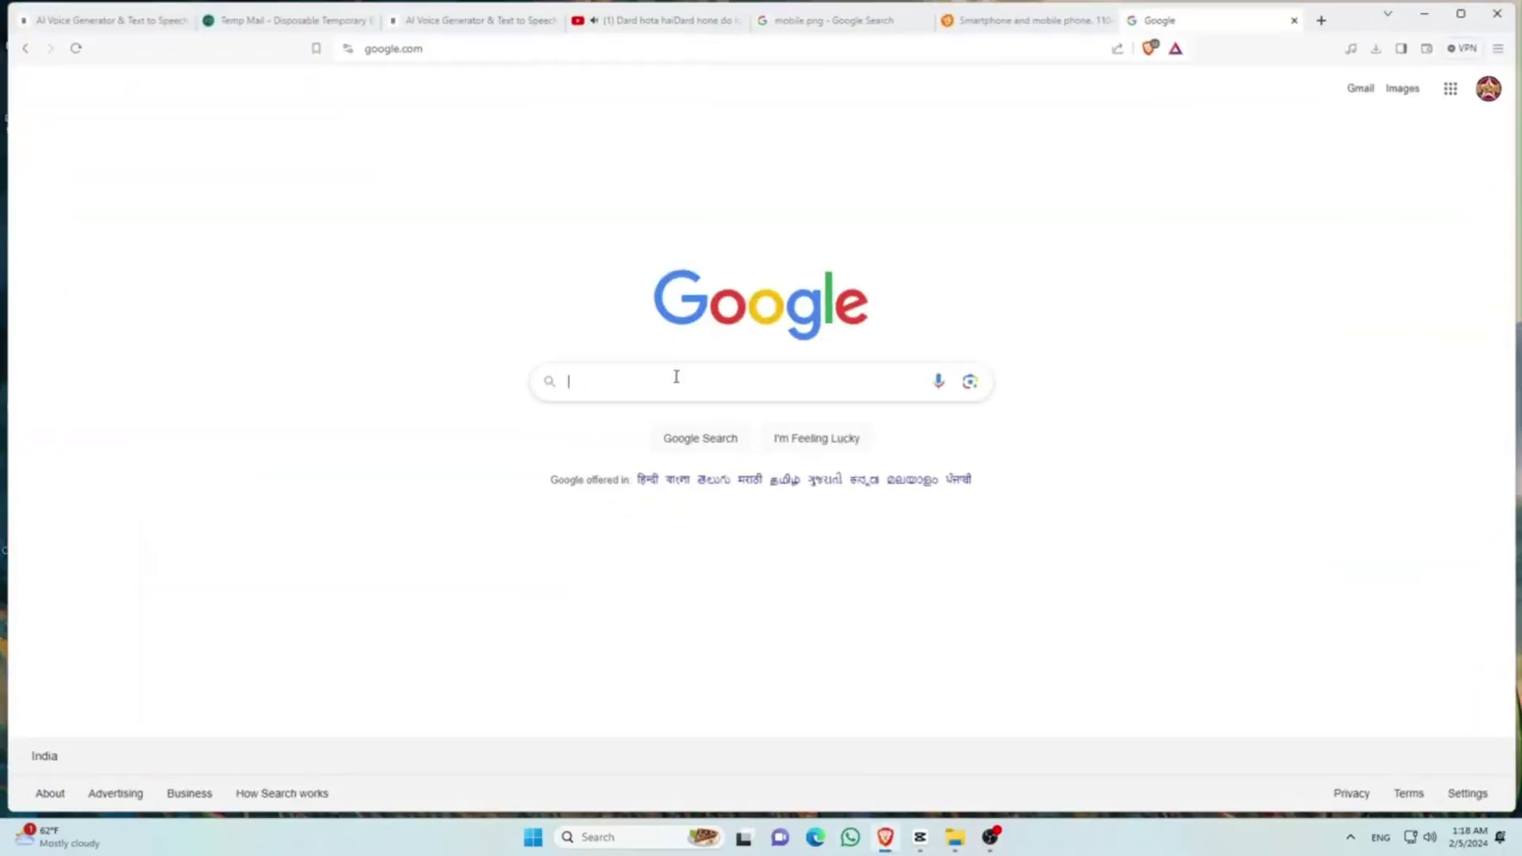
{"action": "left_click", "coordinate": [670, 463]}
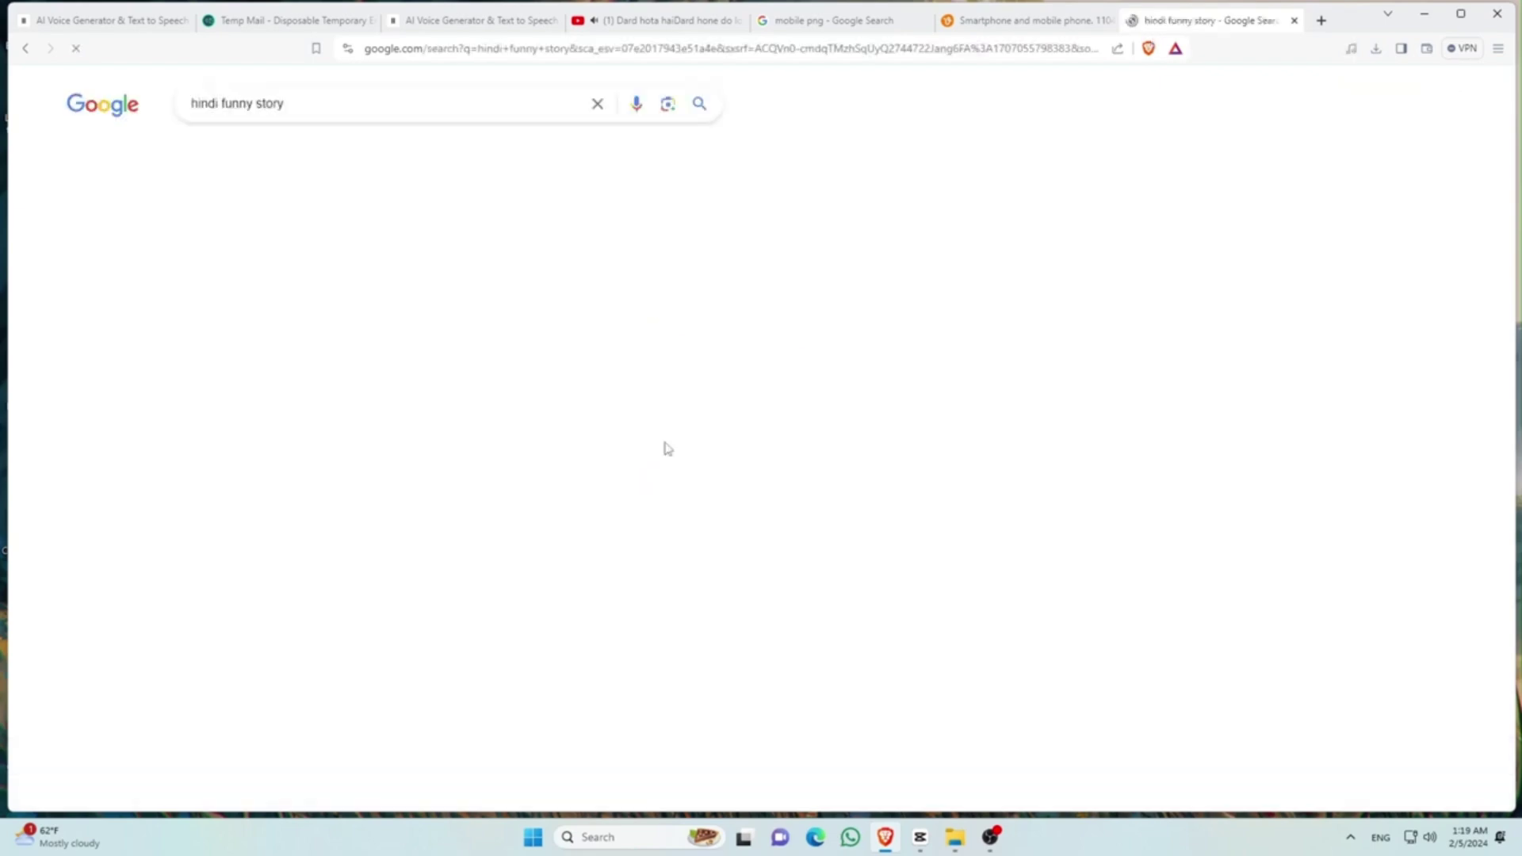
{"action": "scroll", "coordinate": [237, 405], "scroll_direction": "down", "scroll_amount": 9}
{"action": "scroll", "coordinate": [365, 297], "scroll_direction": "up", "scroll_amount": 9}
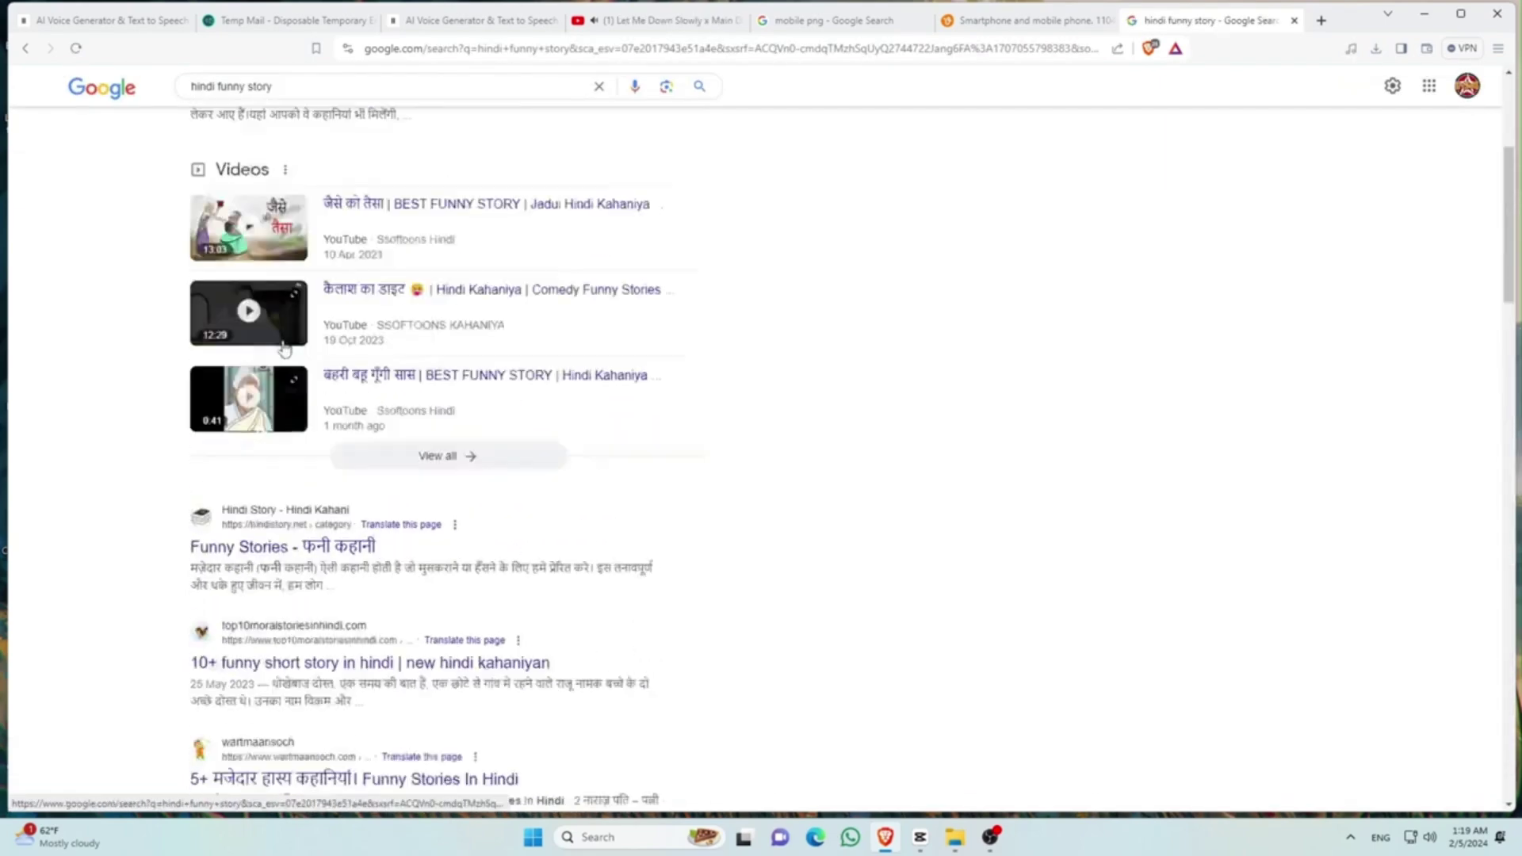
- Open the MomJunction funny stories result and browse its तेनाली रामा की कहानियां category
{"action": "left_click", "coordinate": [365, 298]}
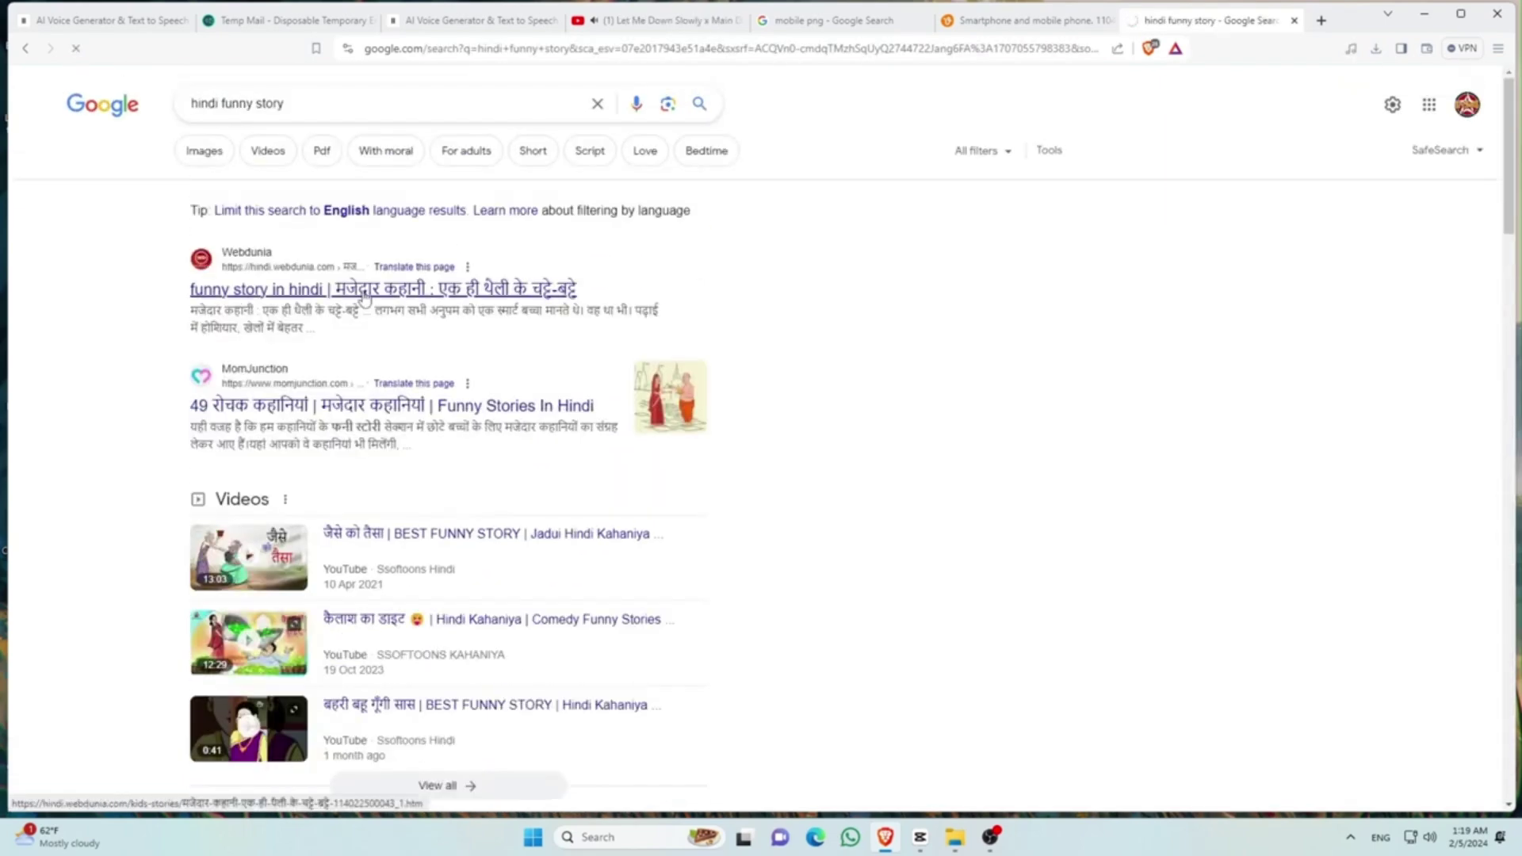
{"action": "left_click", "coordinate": [291, 404]}
{"action": "left_click", "coordinate": [399, 317]}
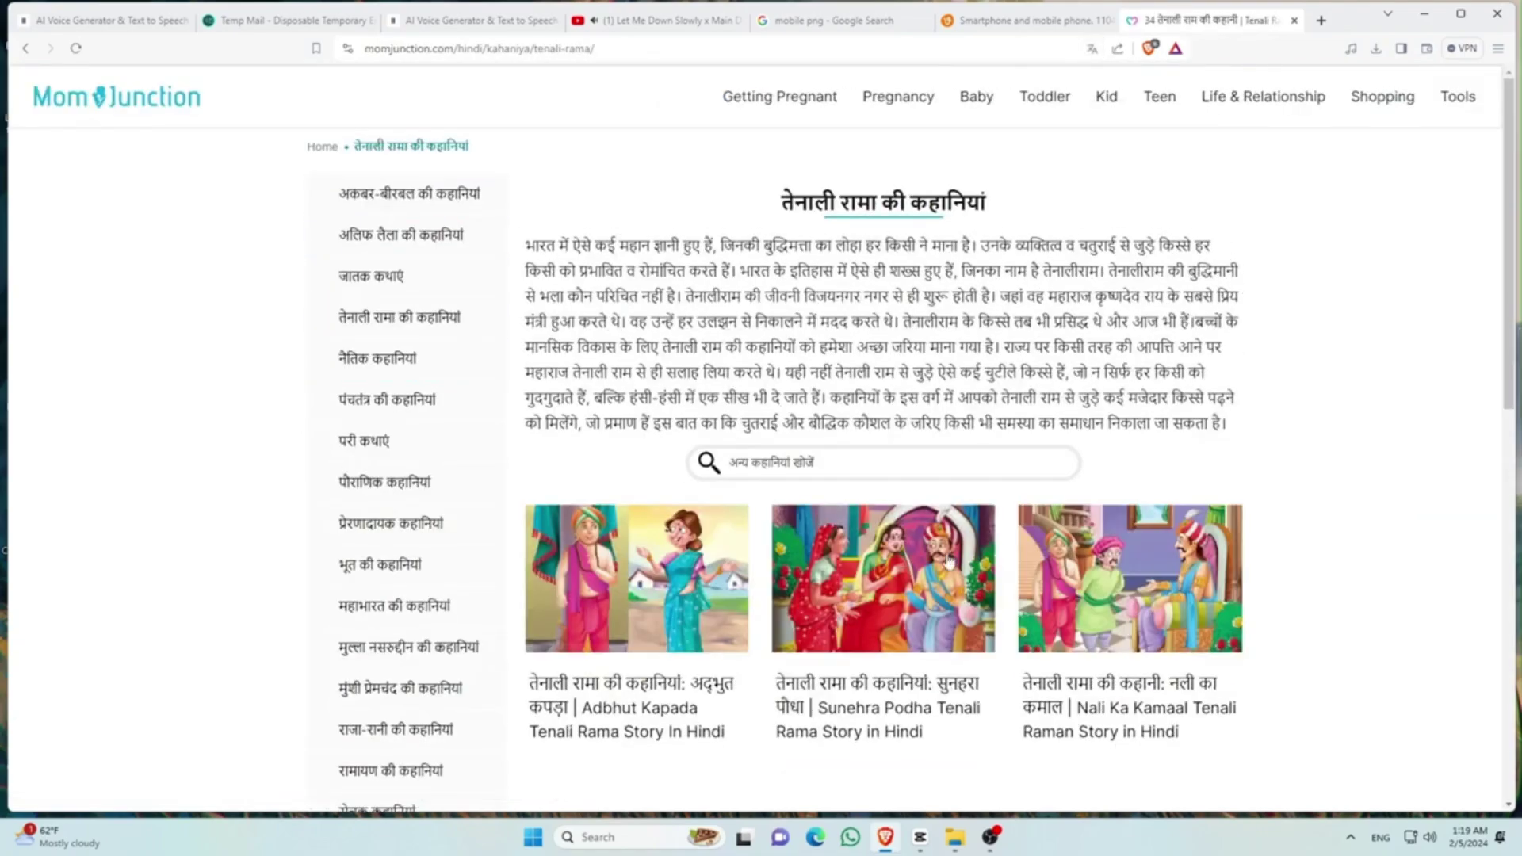
{"action": "scroll", "coordinate": [948, 560], "scroll_direction": "down", "scroll_amount": 10}
{"action": "left_click", "coordinate": [821, 462]}
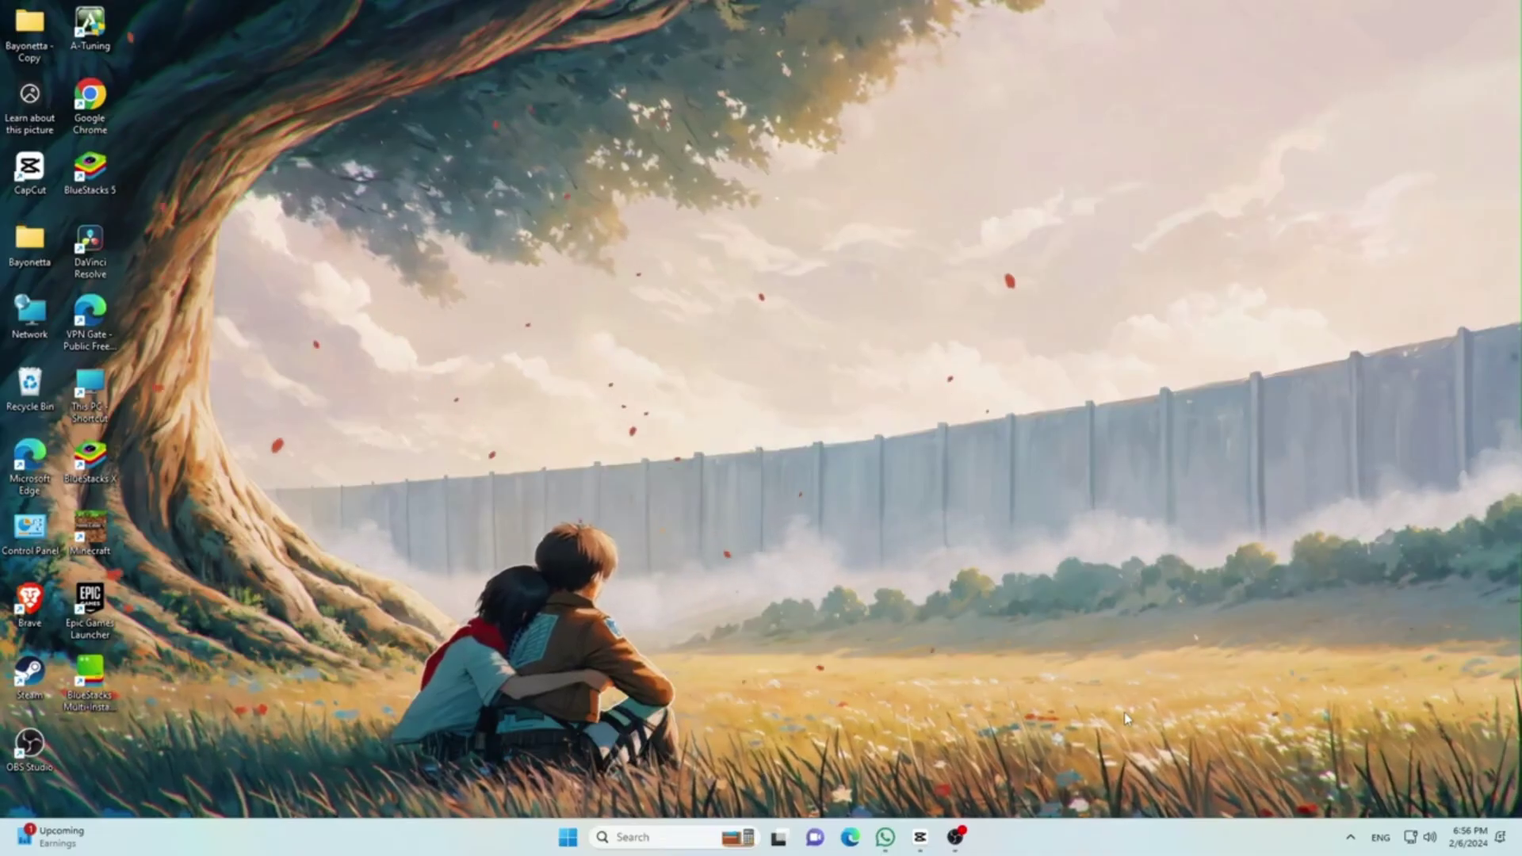
- Open the ElevenLabs website in the Brave browser and go to its sign-up page
{"action": "double_click", "coordinate": [29, 603]}
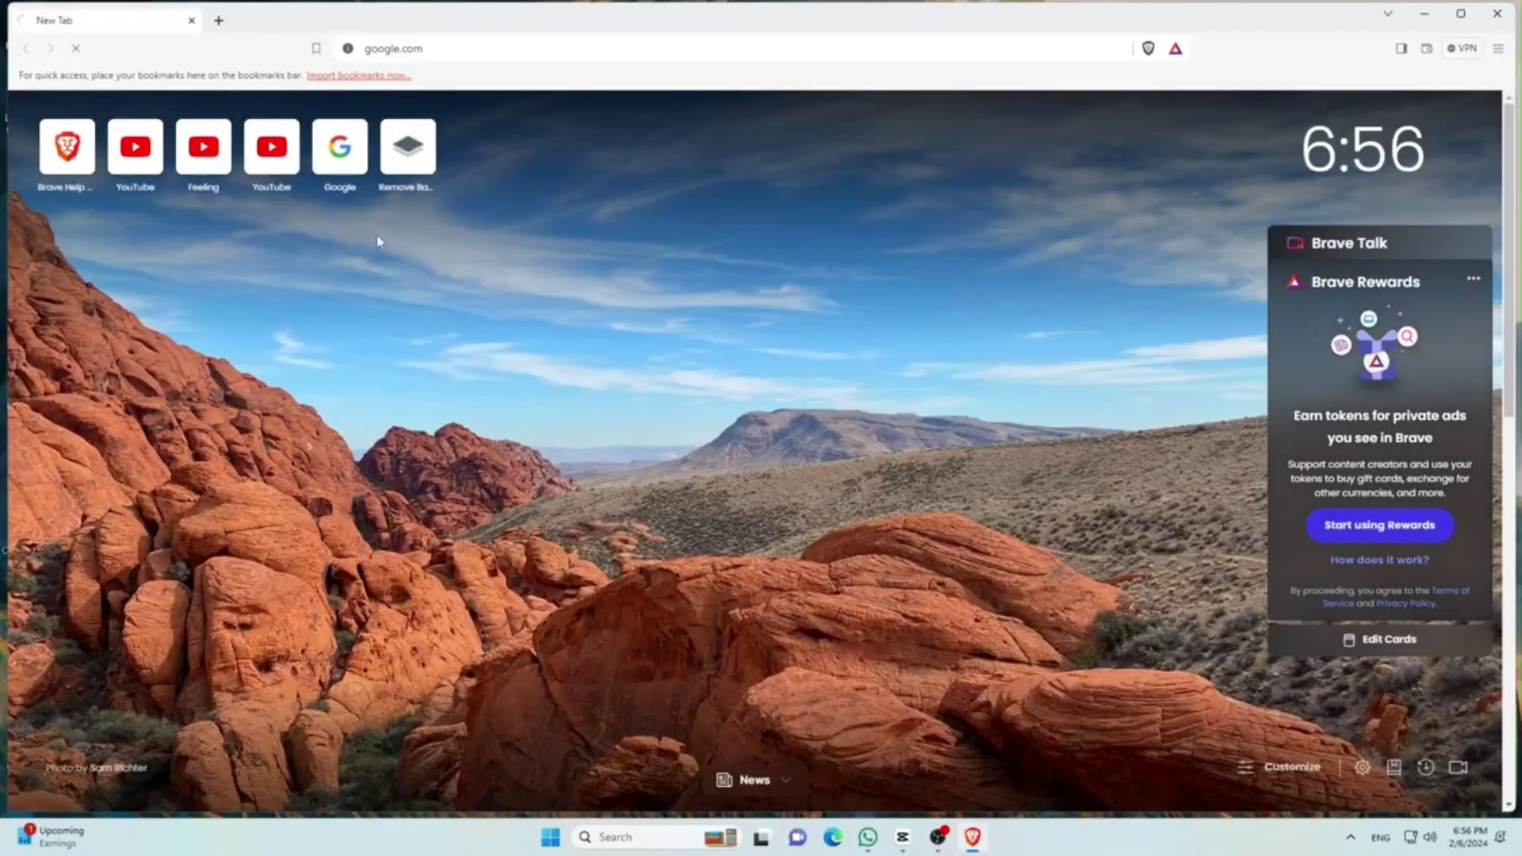
{"action": "left_click", "coordinate": [622, 383]}
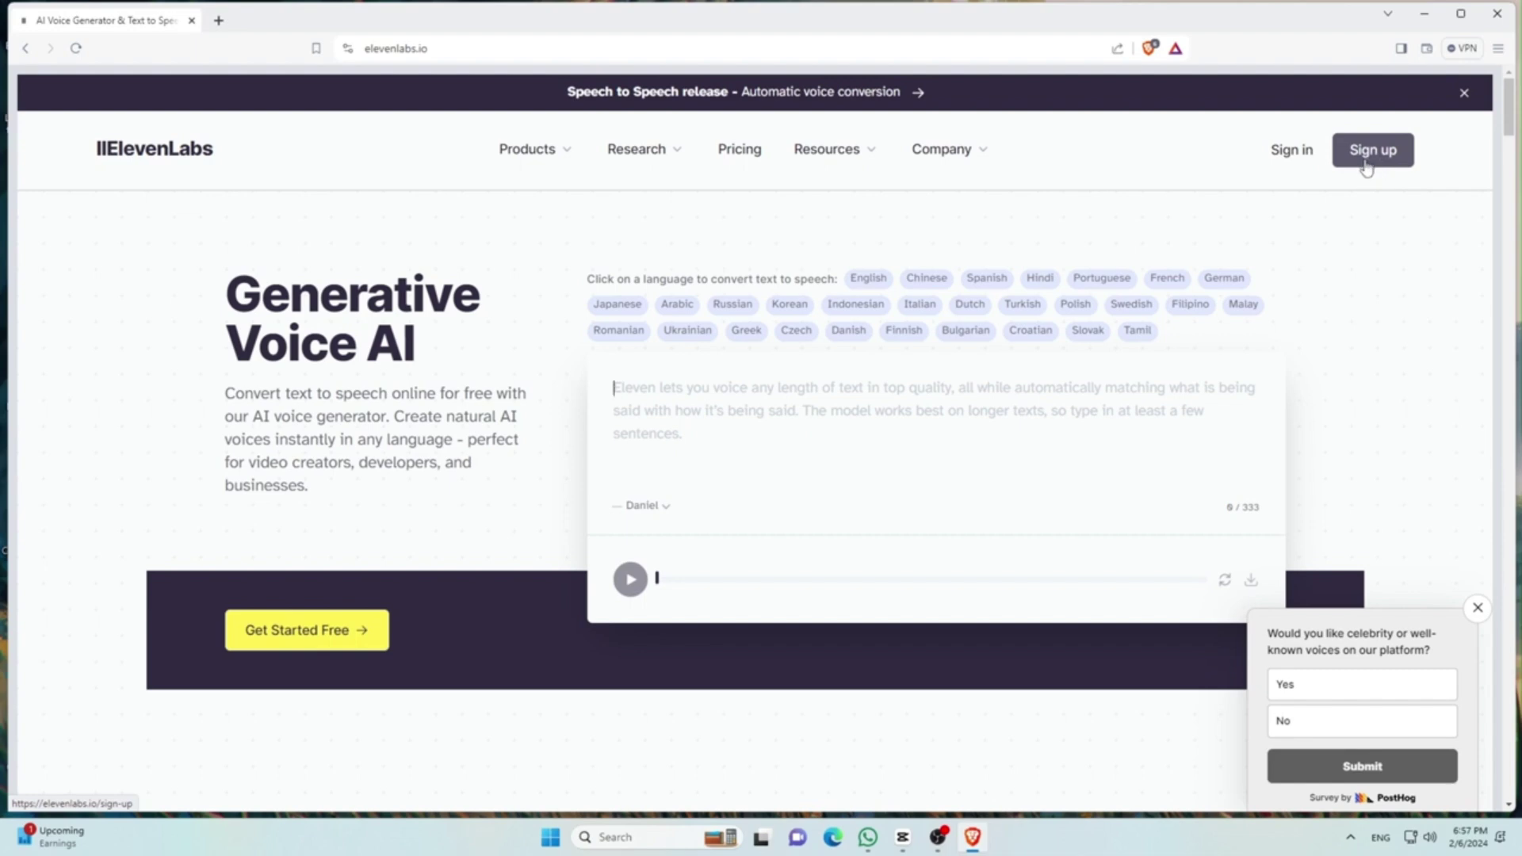
{"action": "left_click", "coordinate": [1366, 168]}
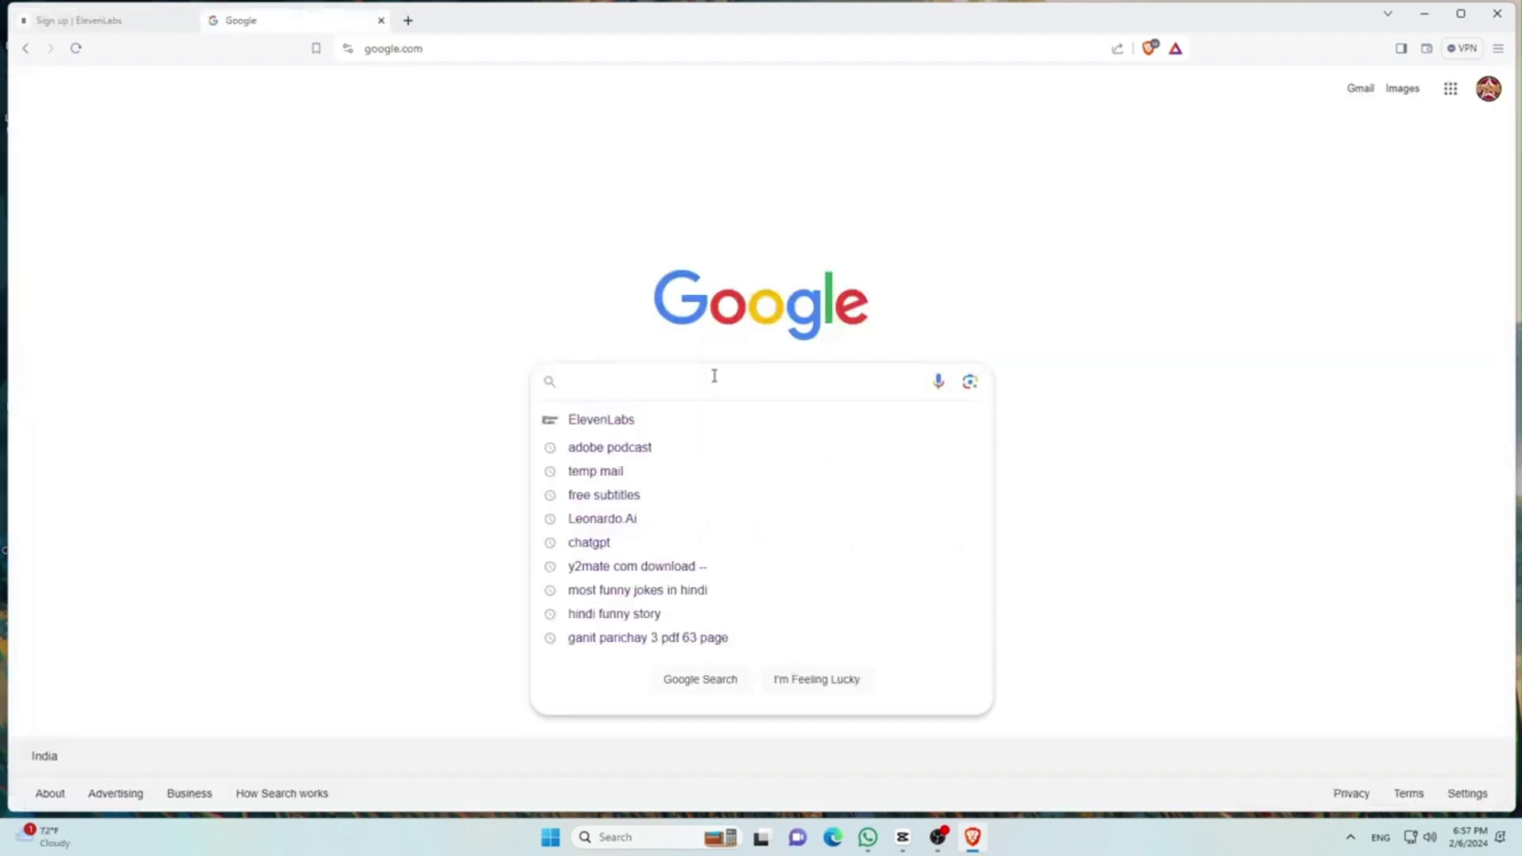
- Search Google for "temp mail", open the Temp Mail site and copy the generated temporary email address
{"action": "type", "text": "tamp"}
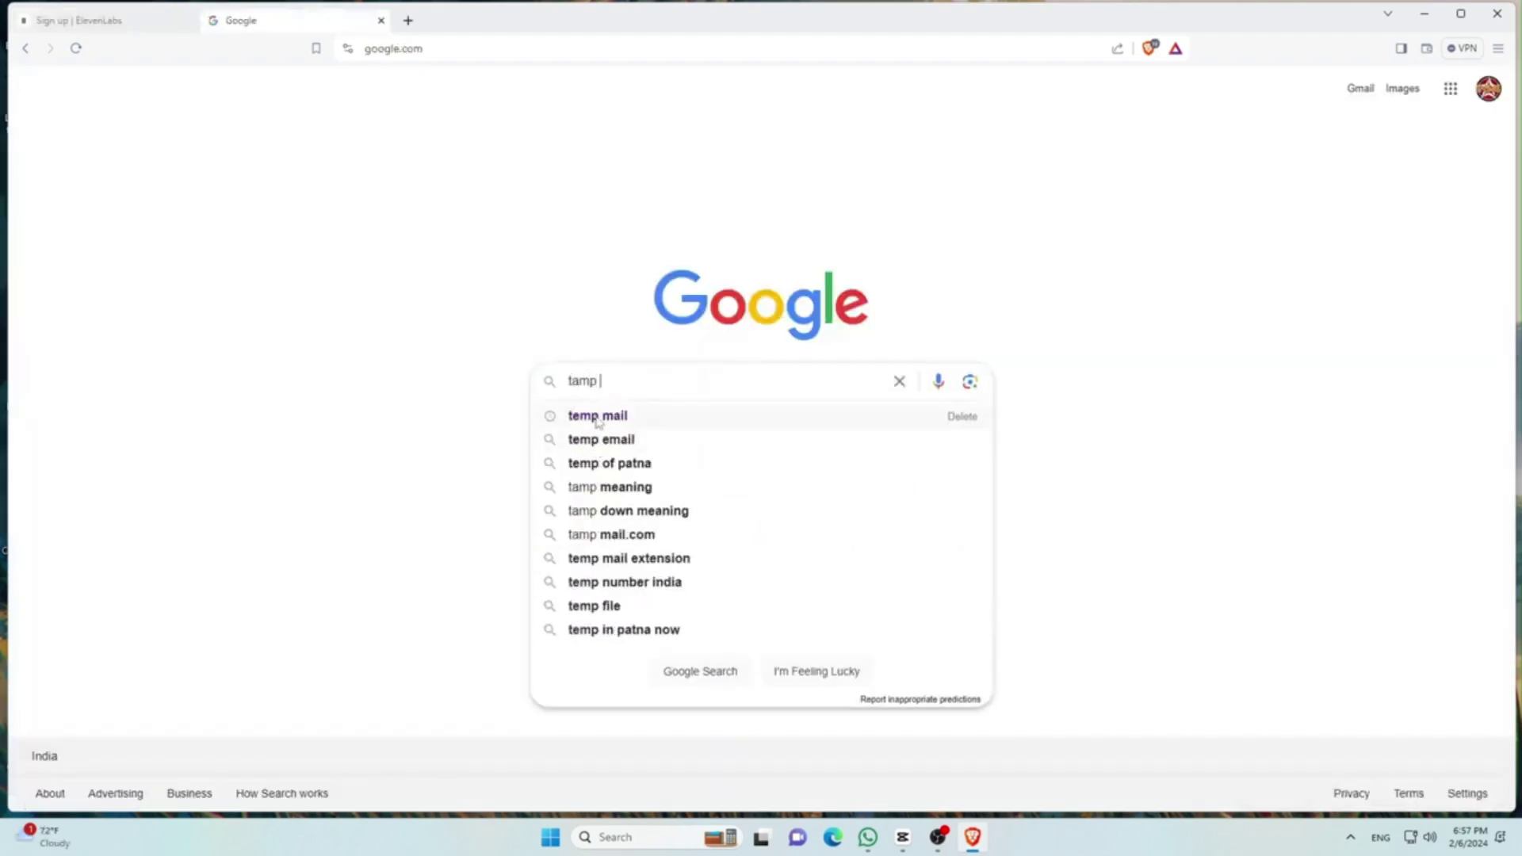
{"action": "left_click", "coordinate": [597, 418]}
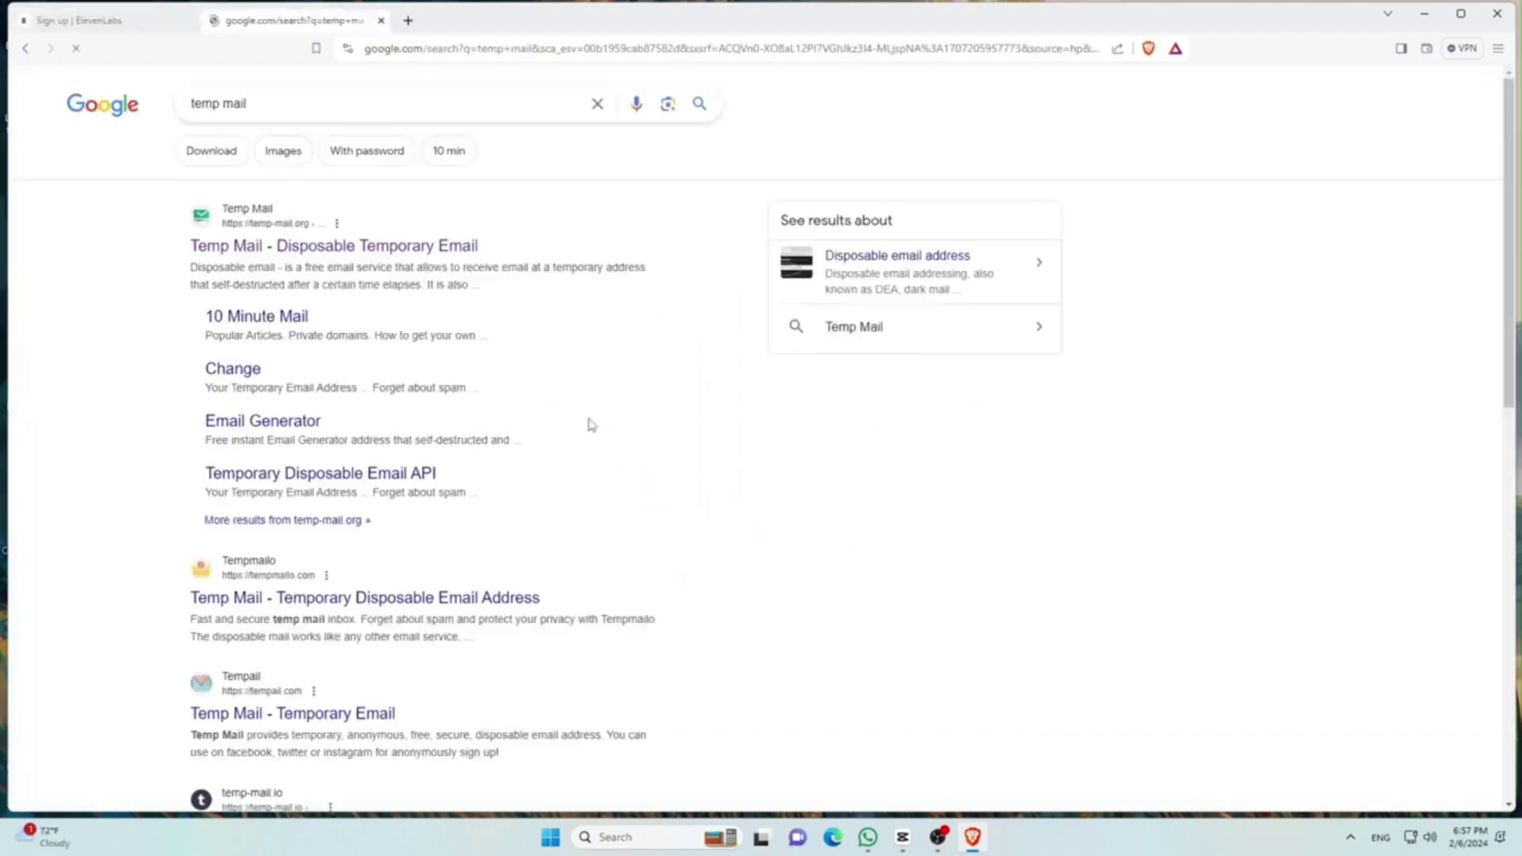
{"action": "left_click", "coordinate": [212, 249]}
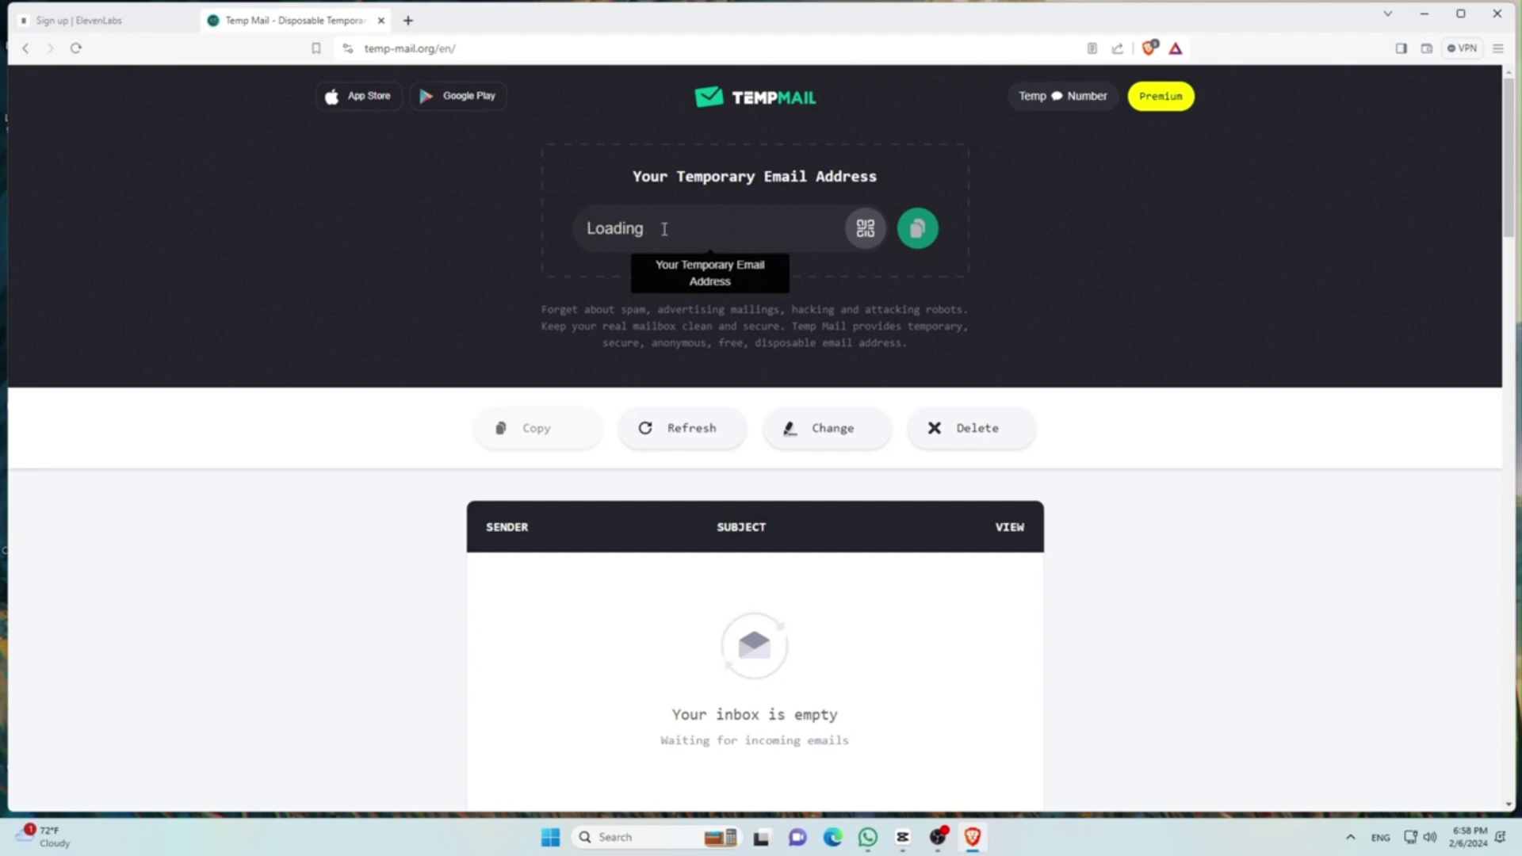
{"action": "left_click", "coordinate": [917, 231]}
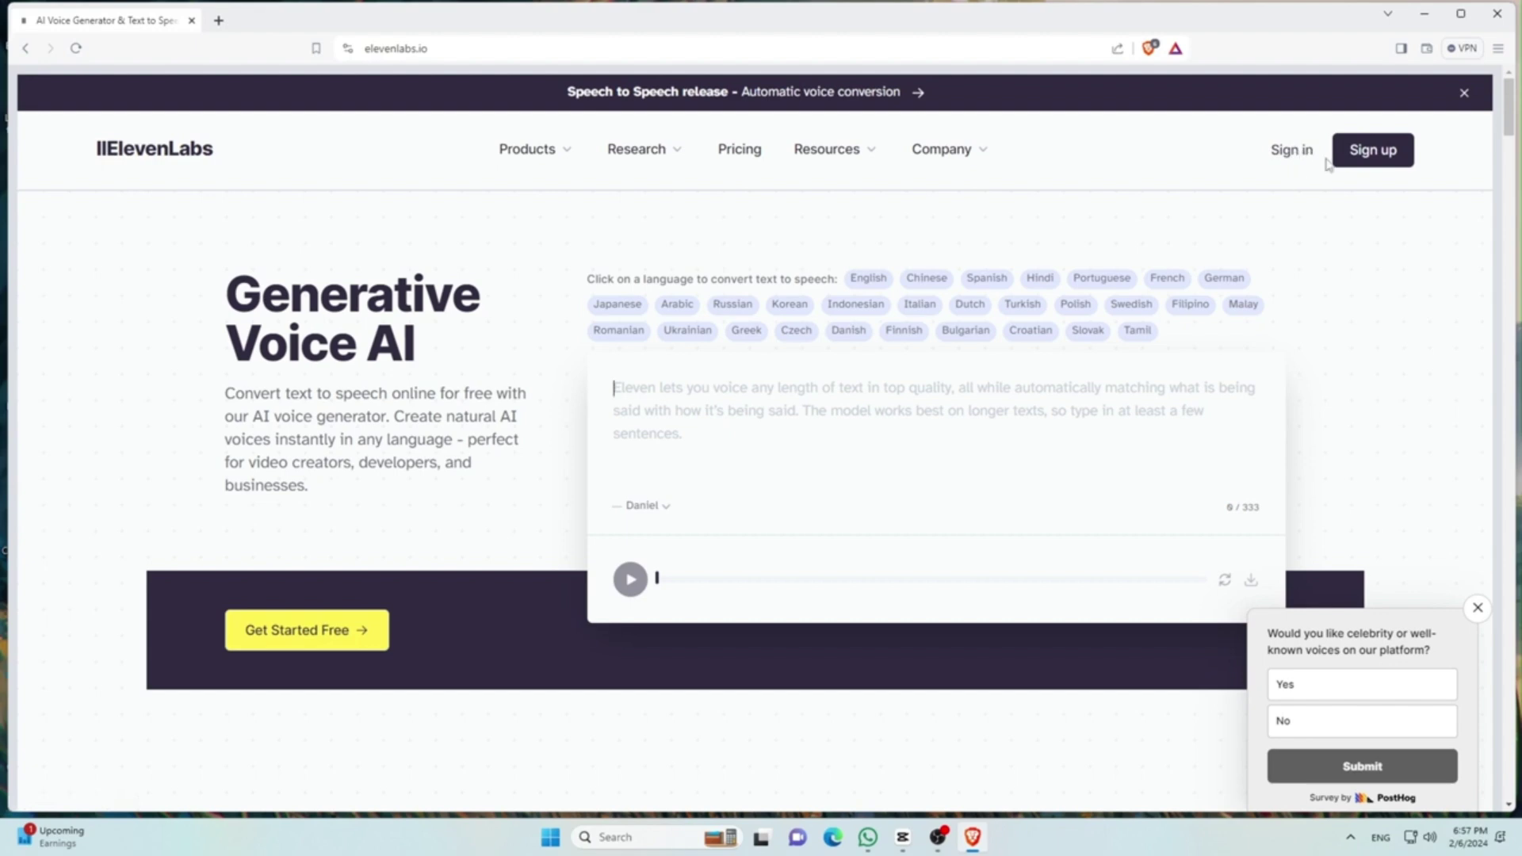
- Fill in the email field of the ElevenLabs sign-up form with the copied temporary address
{"action": "left_click", "coordinate": [1372, 149]}
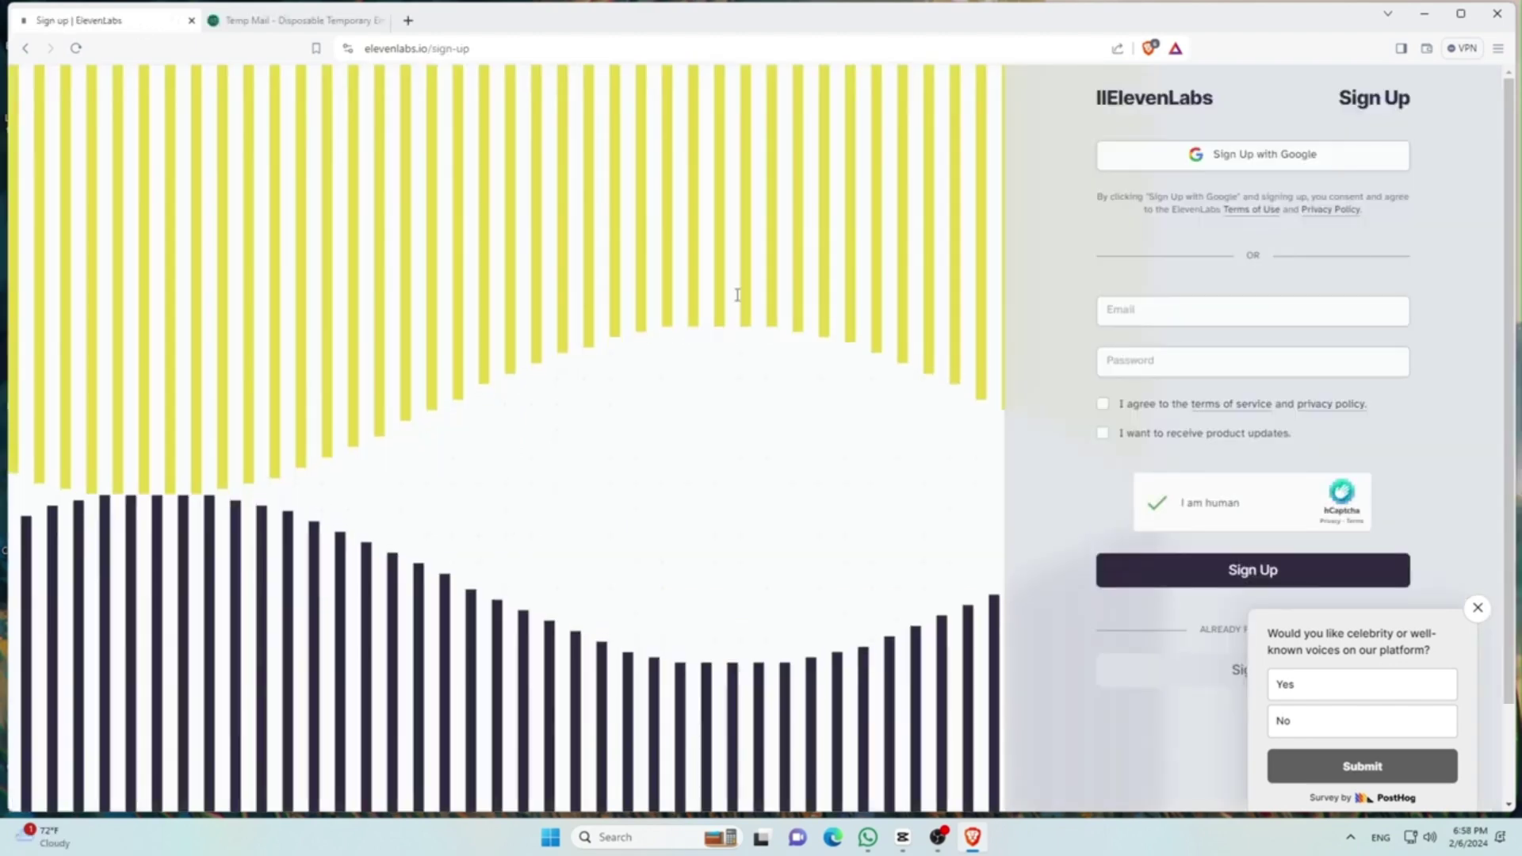
{"action": "left_click", "coordinate": [1144, 311]}
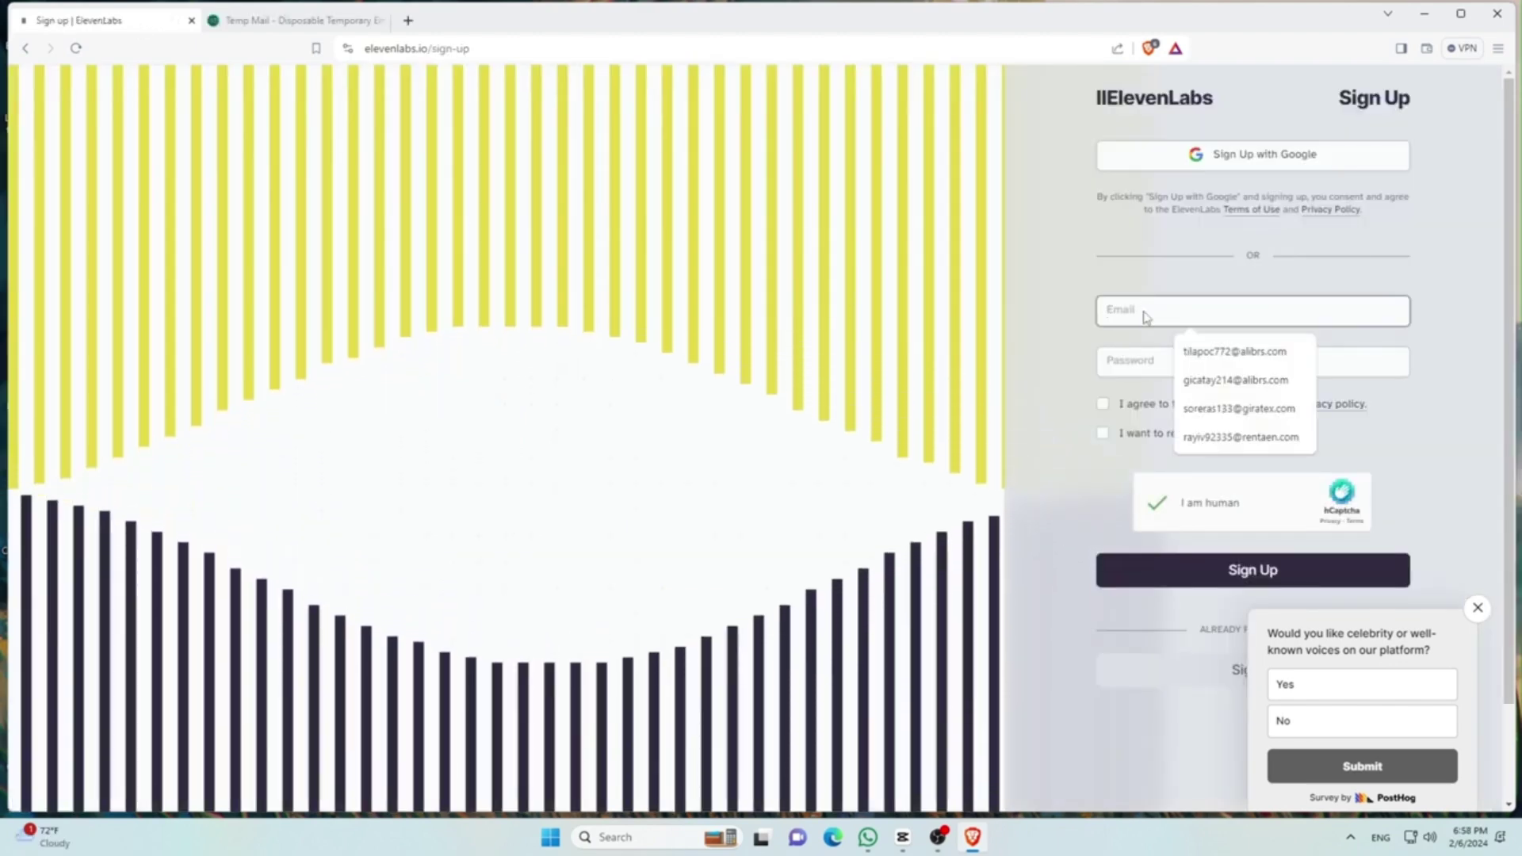
{"action": "right_click", "coordinate": [1143, 312]}
{"action": "left_click", "coordinate": [1189, 431]}
- Enter the account password, agree to the terms of service and privacy policy, and submit the sign-up form
{"action": "left_click", "coordinate": [1125, 361]}
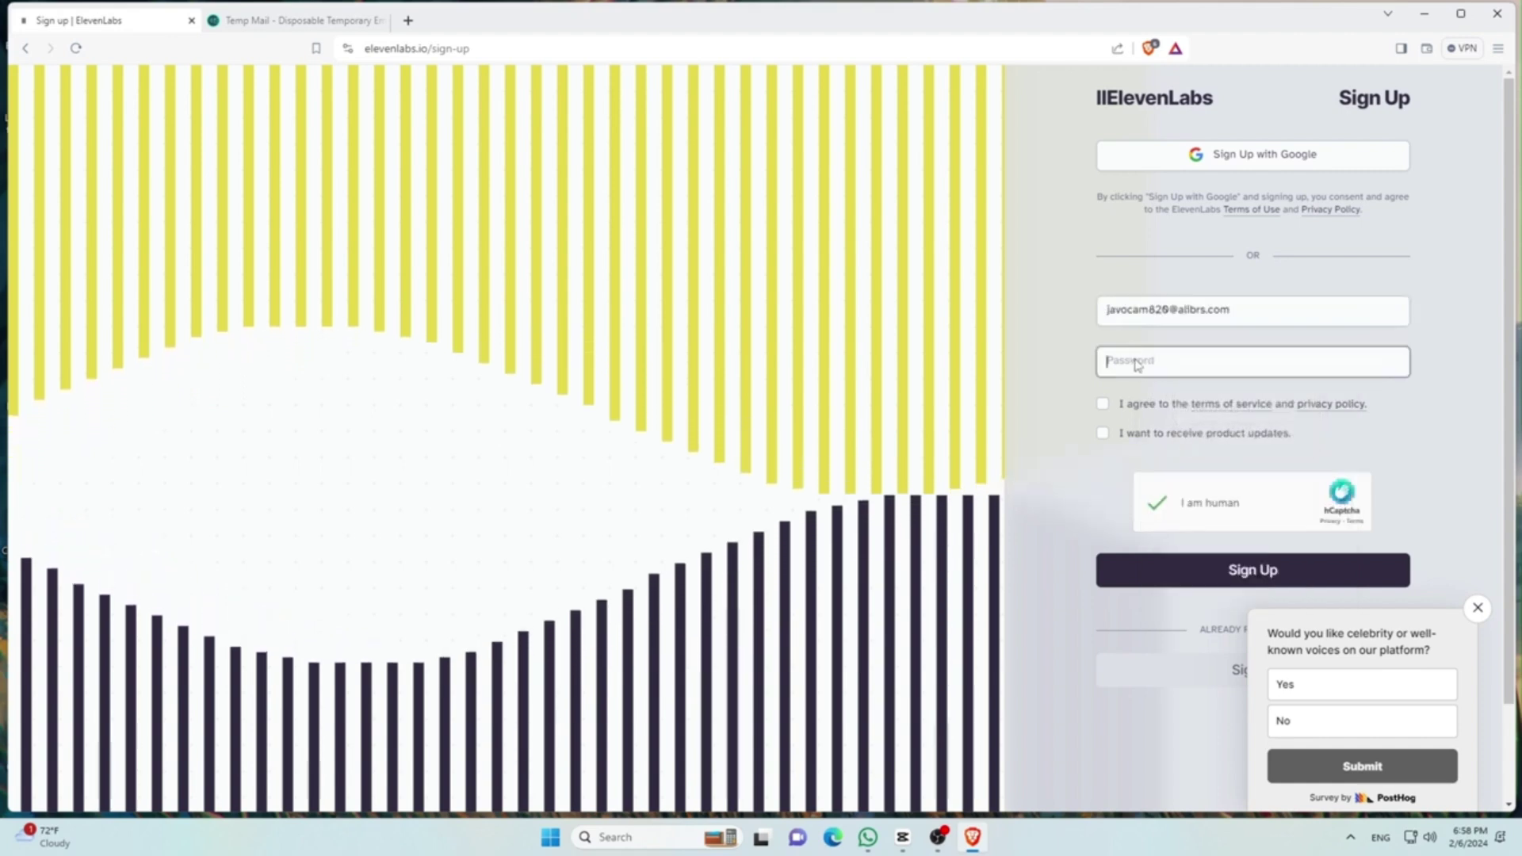
{"action": "right_click", "coordinate": [1125, 363]}
{"action": "left_click", "coordinate": [1185, 499]}
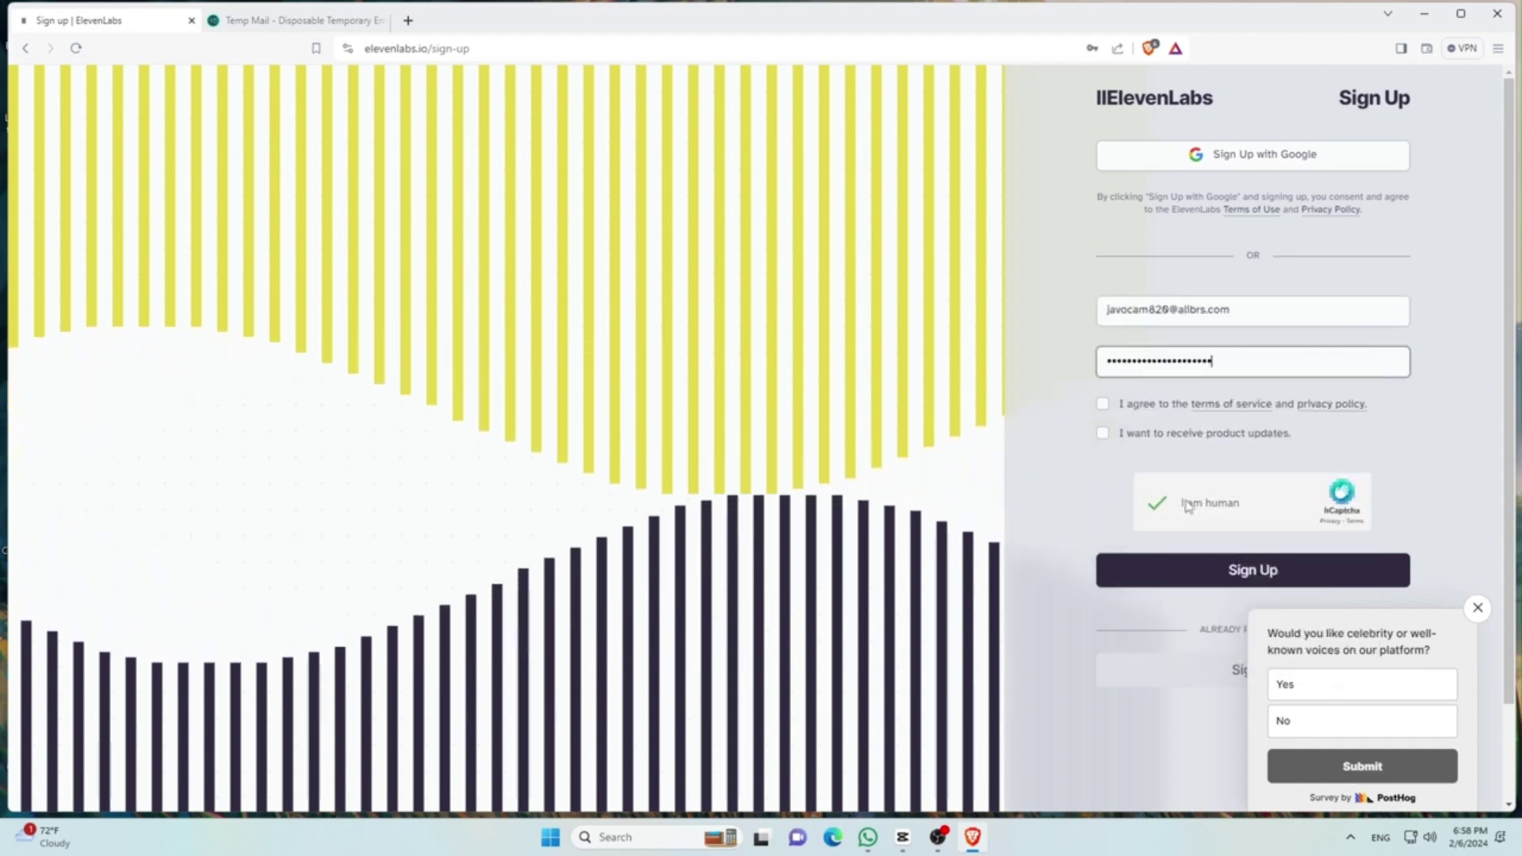
{"action": "left_click", "coordinate": [1102, 405]}
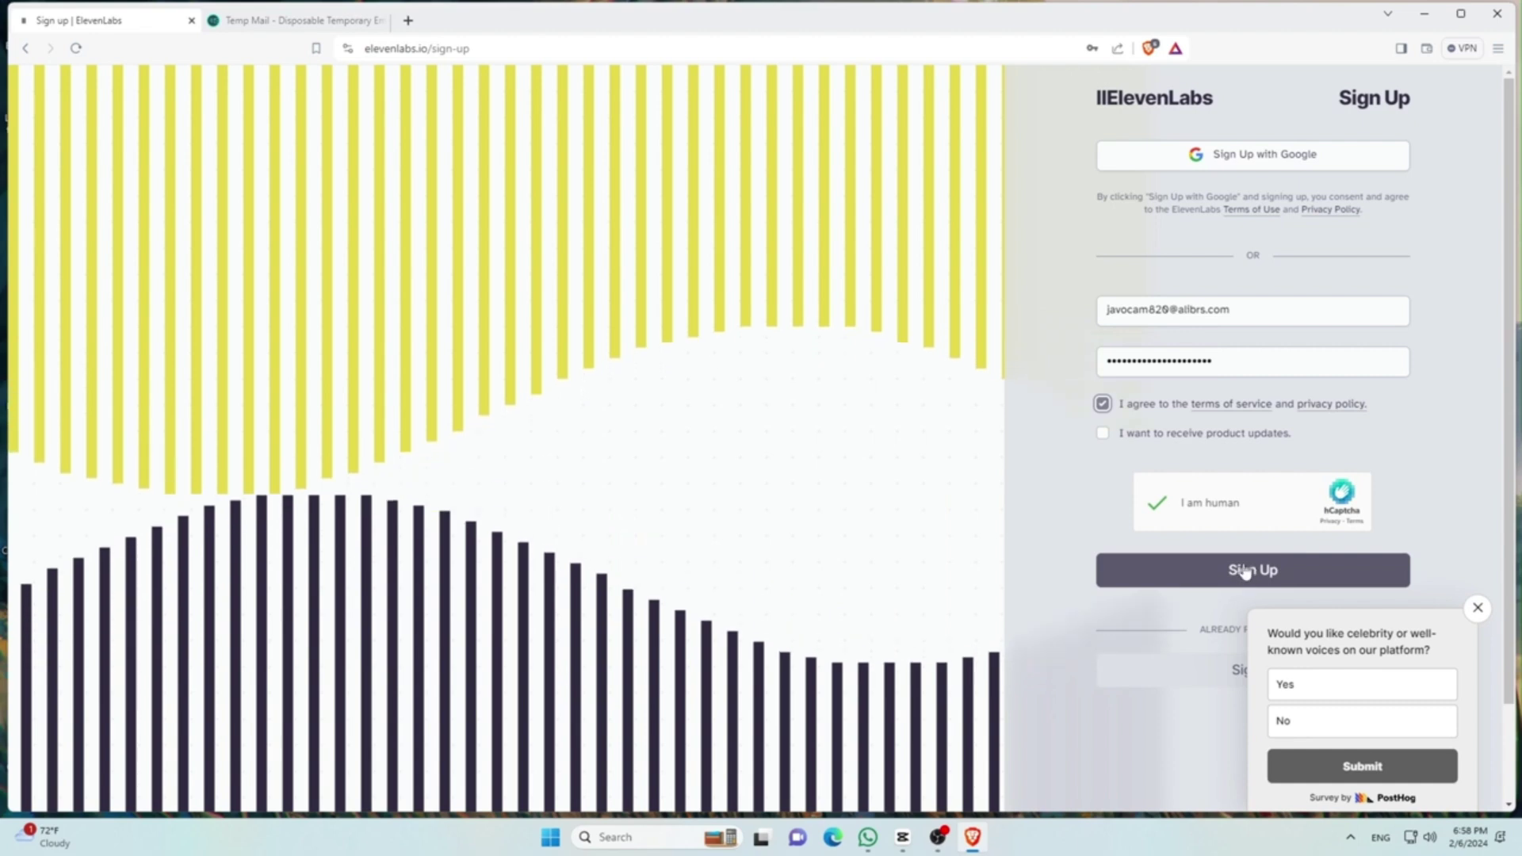
{"action": "left_click", "coordinate": [1244, 570]}
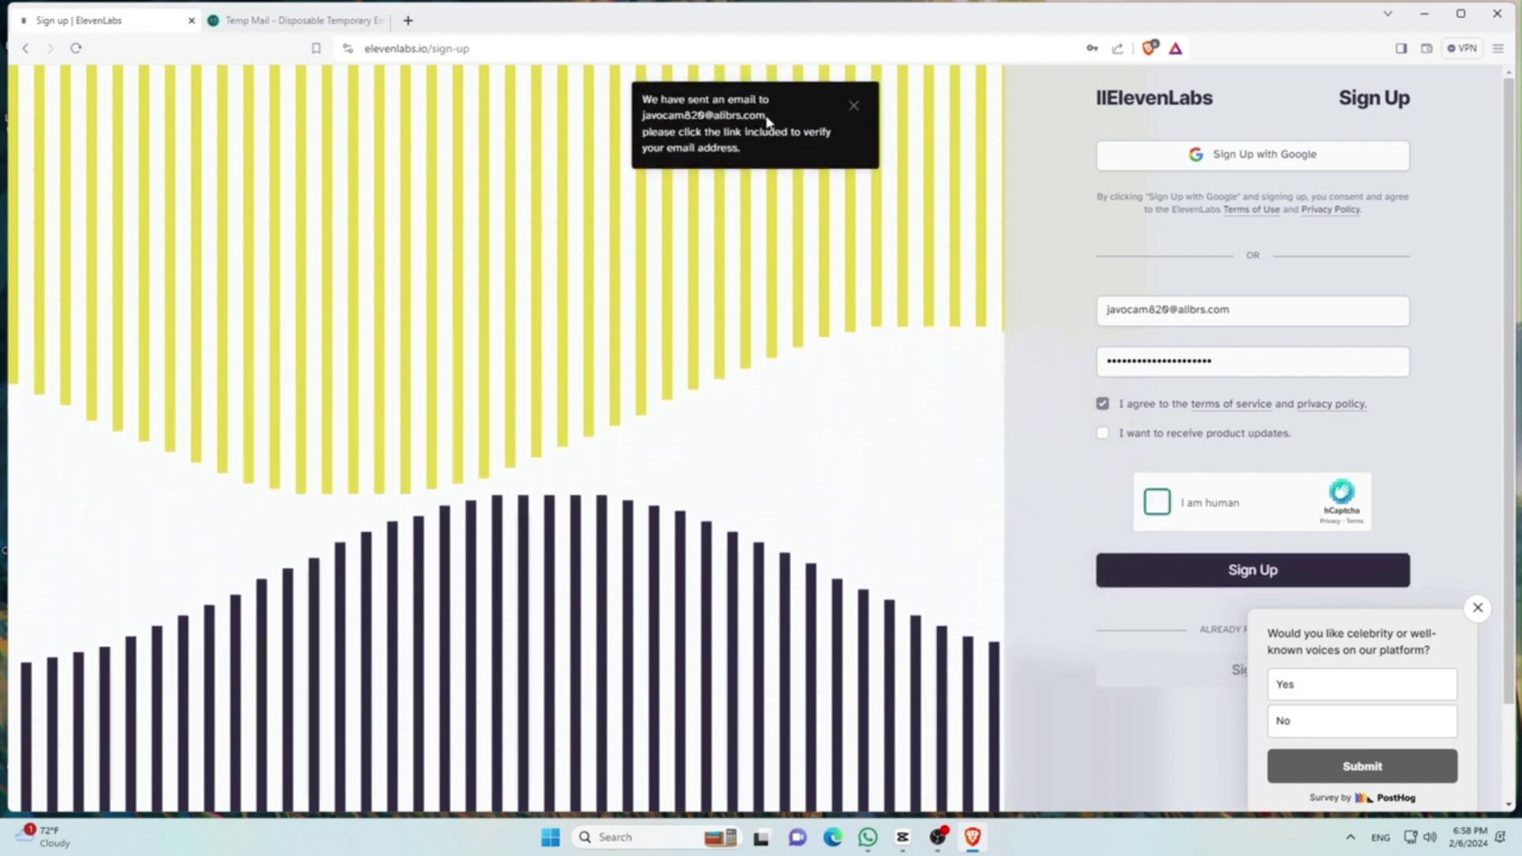
- Open the ElevenLabs verification message in the Temp Mail inbox, follow its verification link and dismiss the resulting notice
{"action": "left_click", "coordinate": [293, 19]}
{"action": "scroll", "coordinate": [911, 436], "scroll_direction": "down", "scroll_amount": 3}
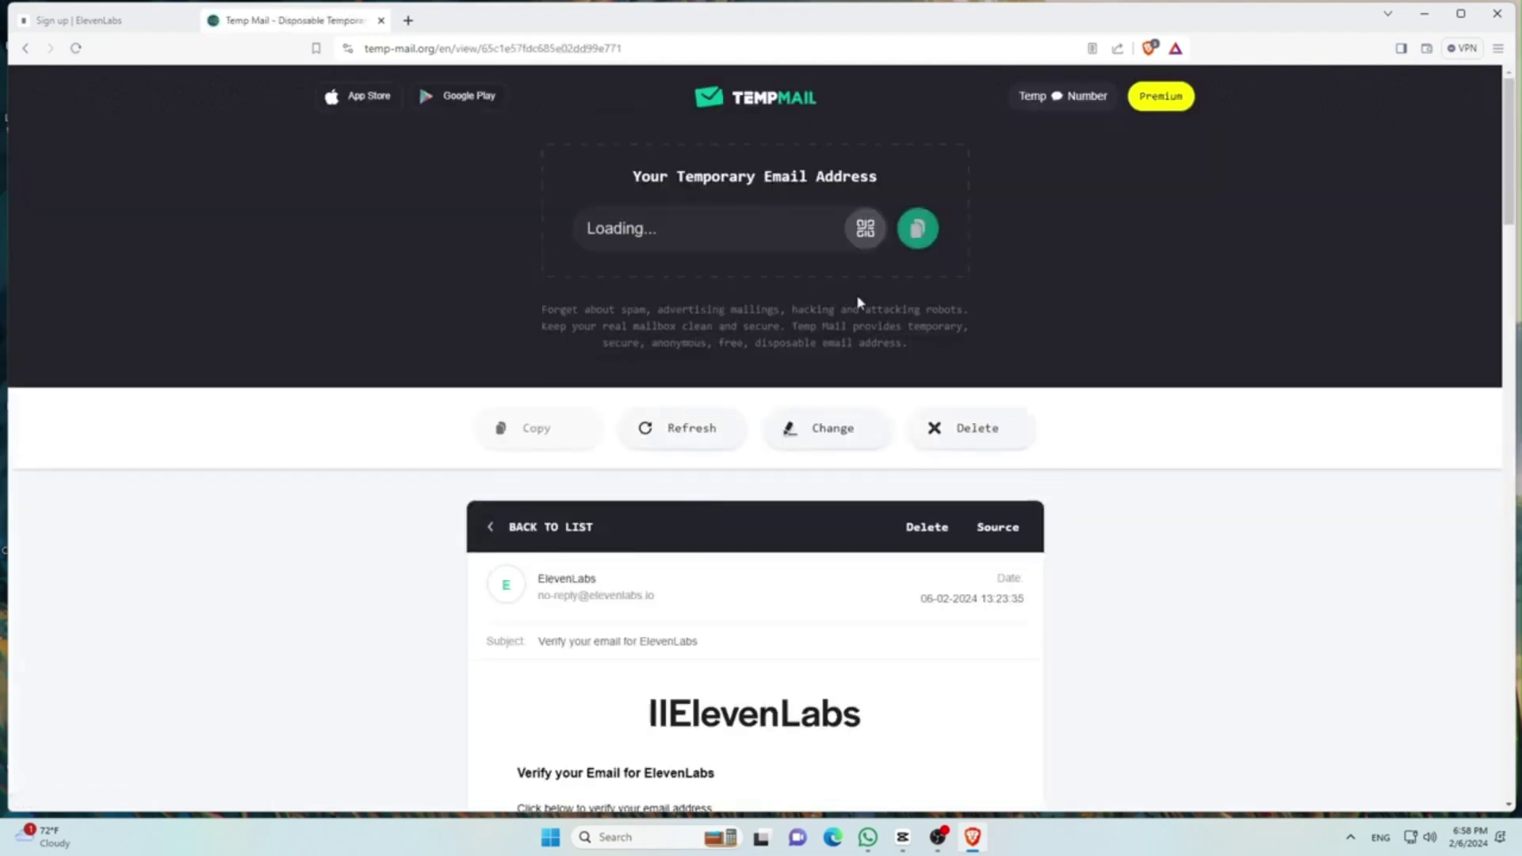
{"action": "scroll", "coordinate": [690, 537], "scroll_direction": "down", "scroll_amount": 5}
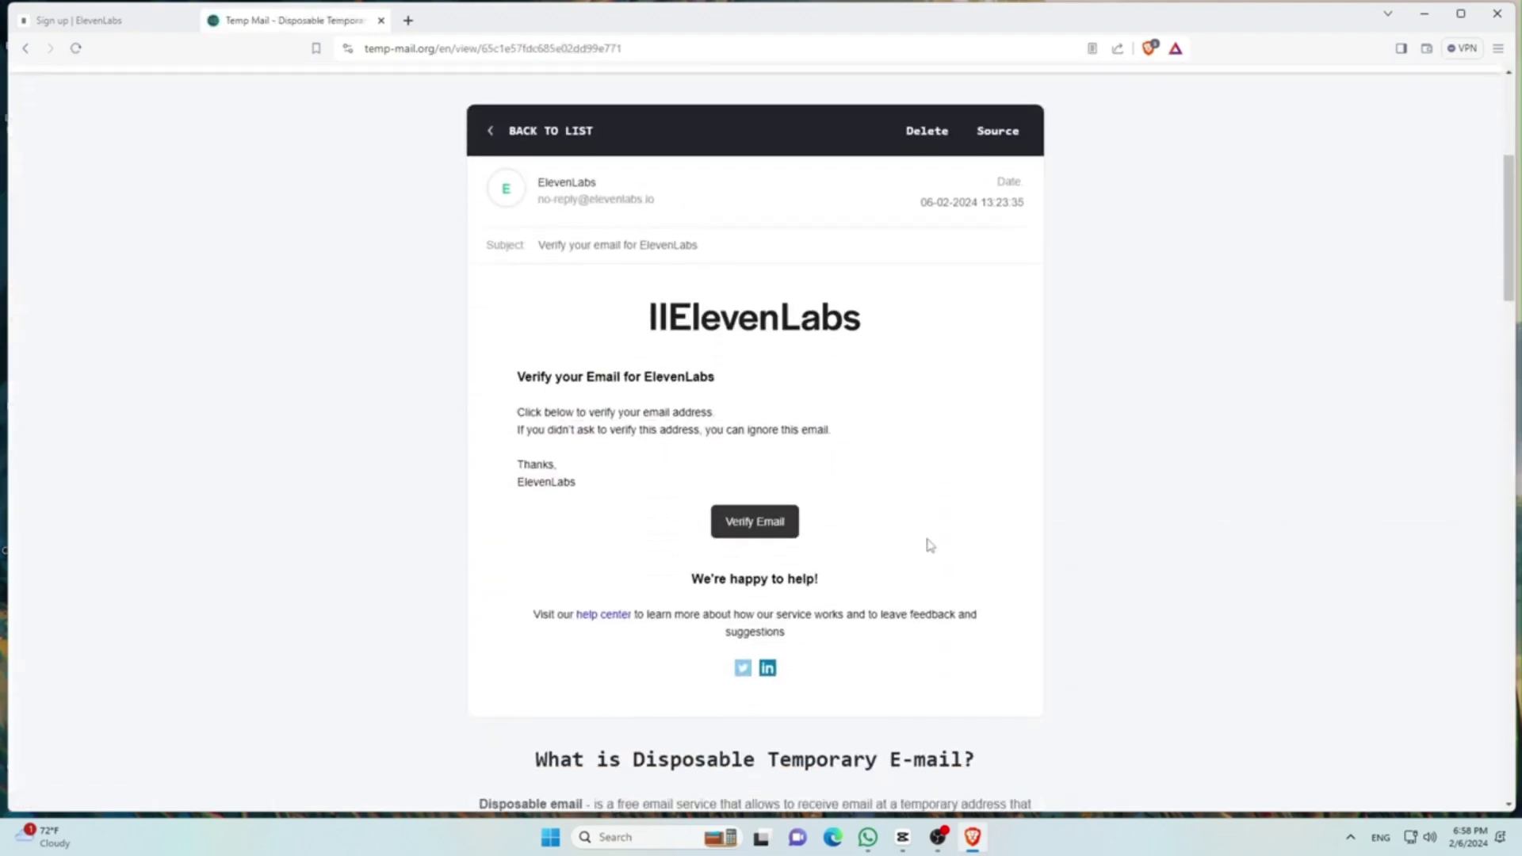
{"action": "left_click", "coordinate": [745, 531]}
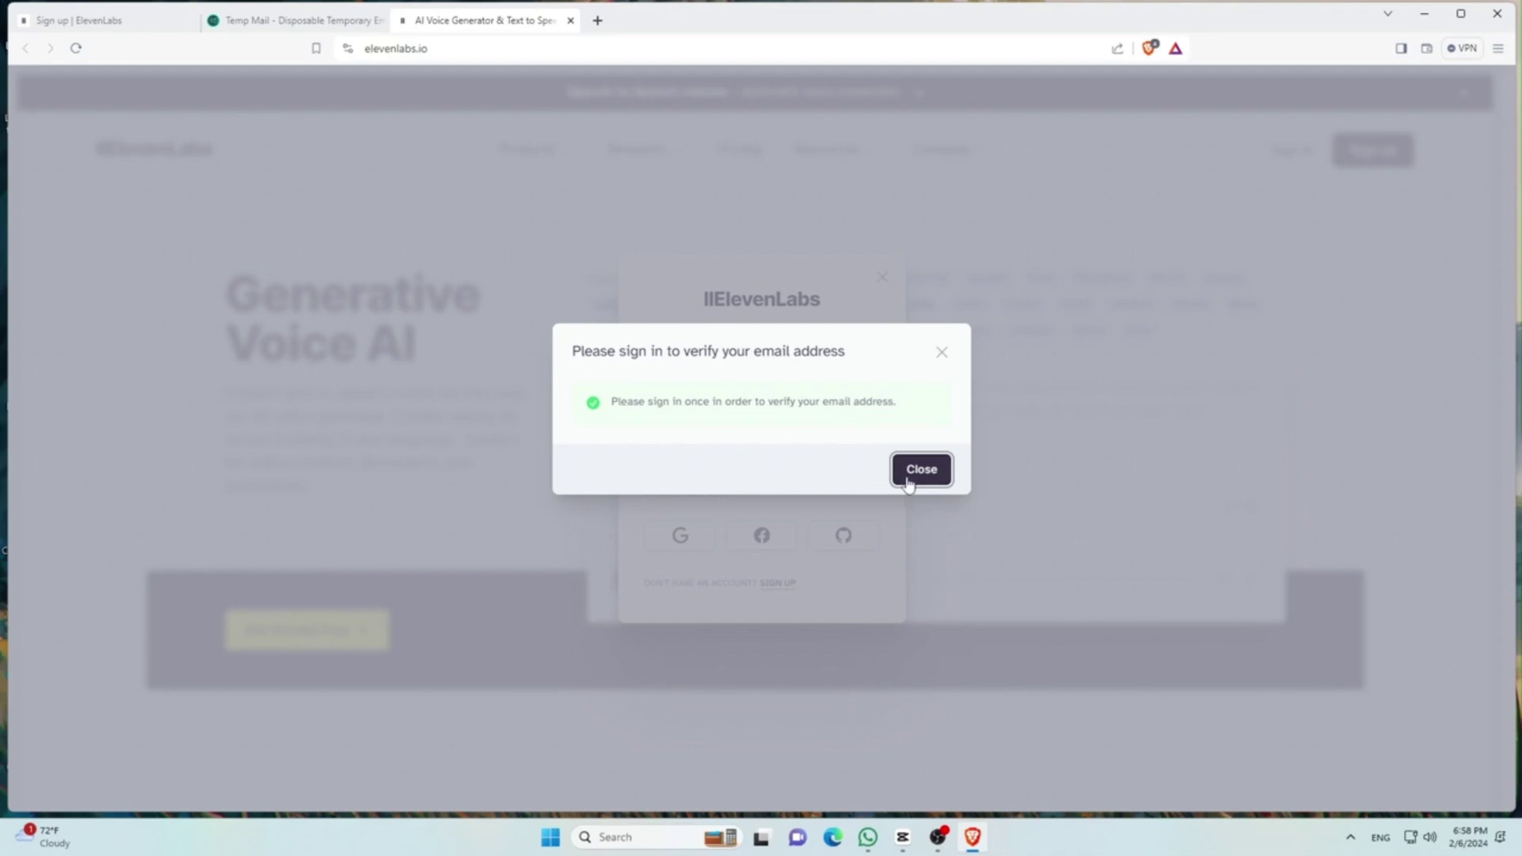
{"action": "left_click", "coordinate": [921, 469]}
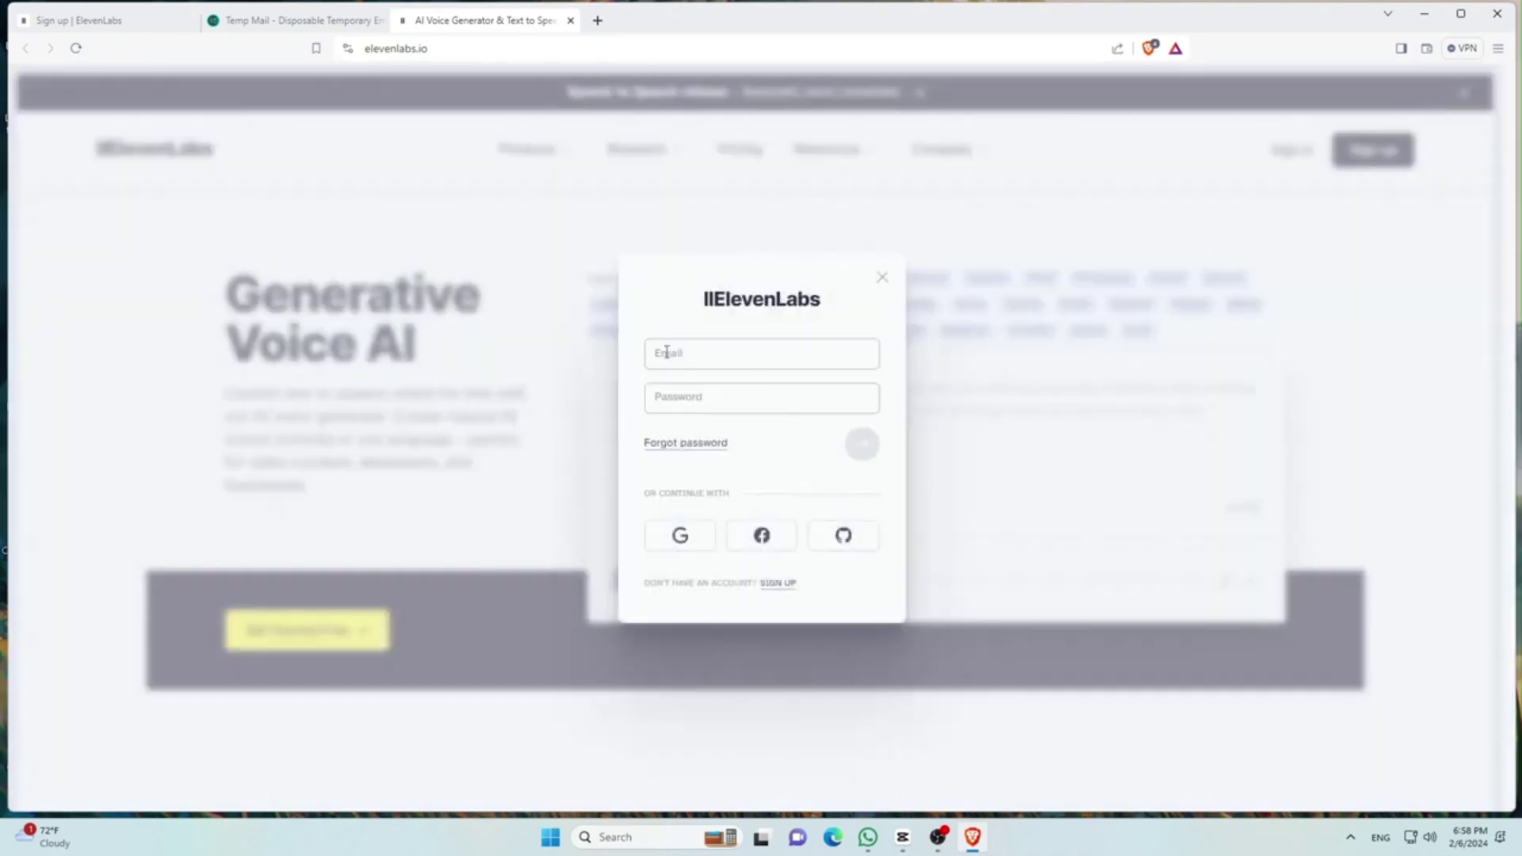
- Fill in the ElevenLabs sign-in form with the temporary email address and the account password
{"action": "right_click", "coordinate": [669, 356]}
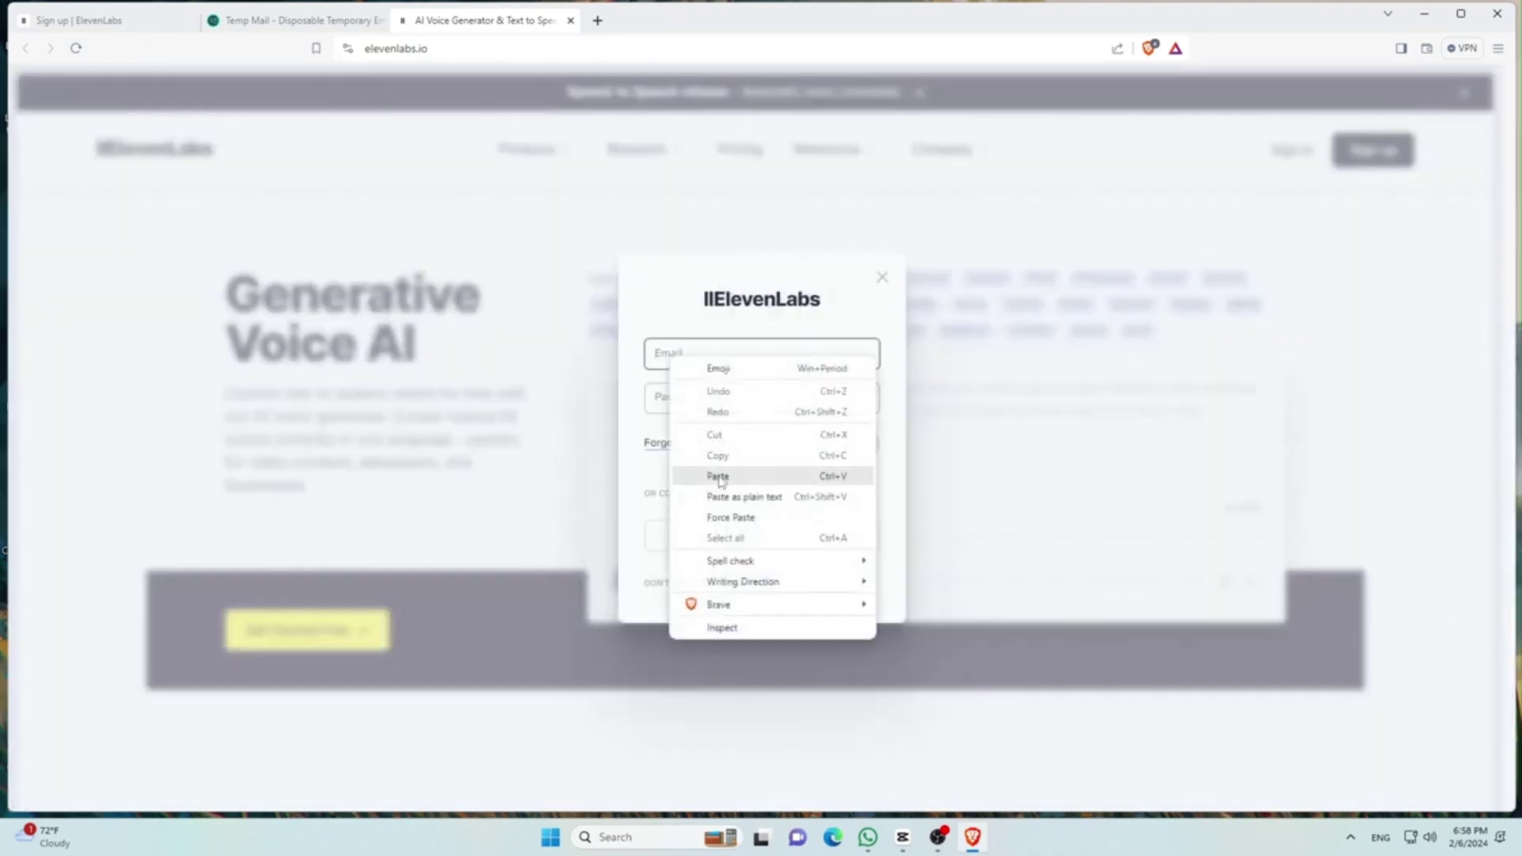
{"action": "left_click", "coordinate": [719, 476]}
{"action": "right_click", "coordinate": [672, 398]}
{"action": "left_click", "coordinate": [723, 545]}
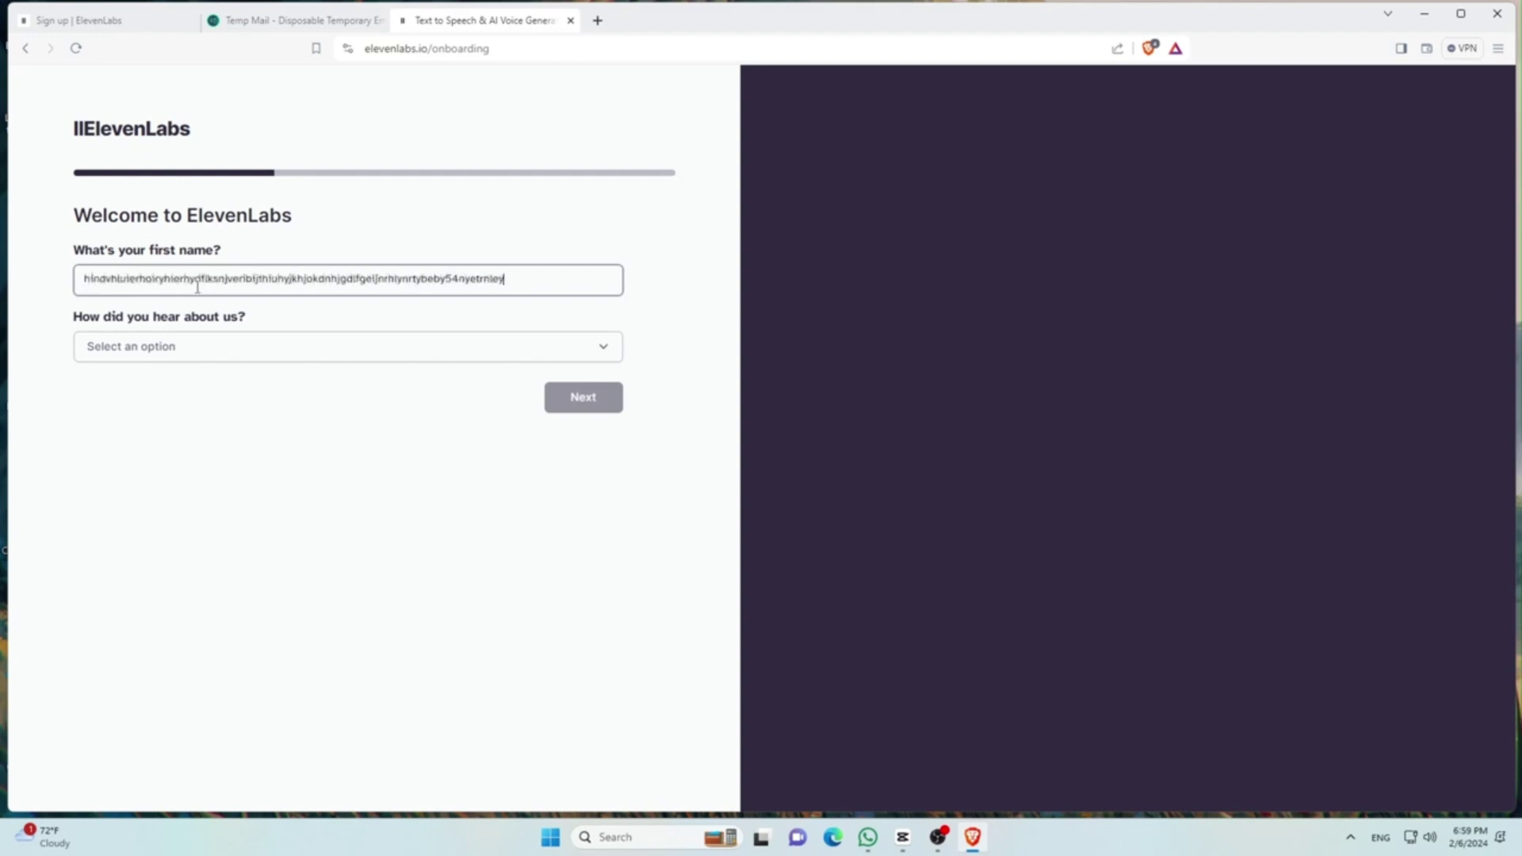
- Complete the ElevenLabs onboarding with YouTube as the referral source, Personal use as the profile and Fun as the type of use
{"action": "left_click", "coordinate": [197, 355]}
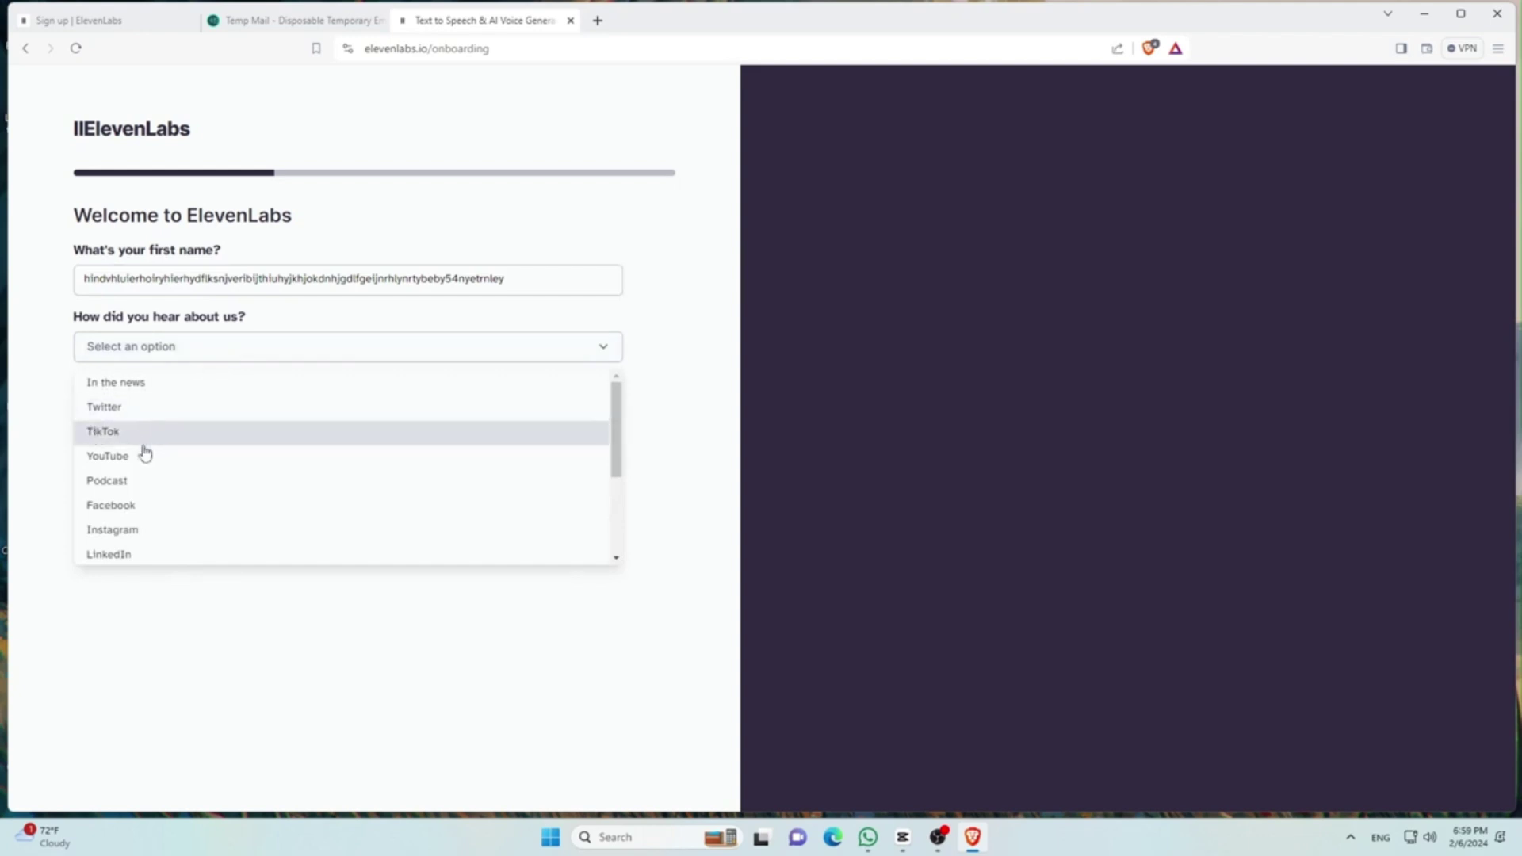
{"action": "left_click", "coordinate": [108, 387]}
{"action": "left_click", "coordinate": [146, 357]}
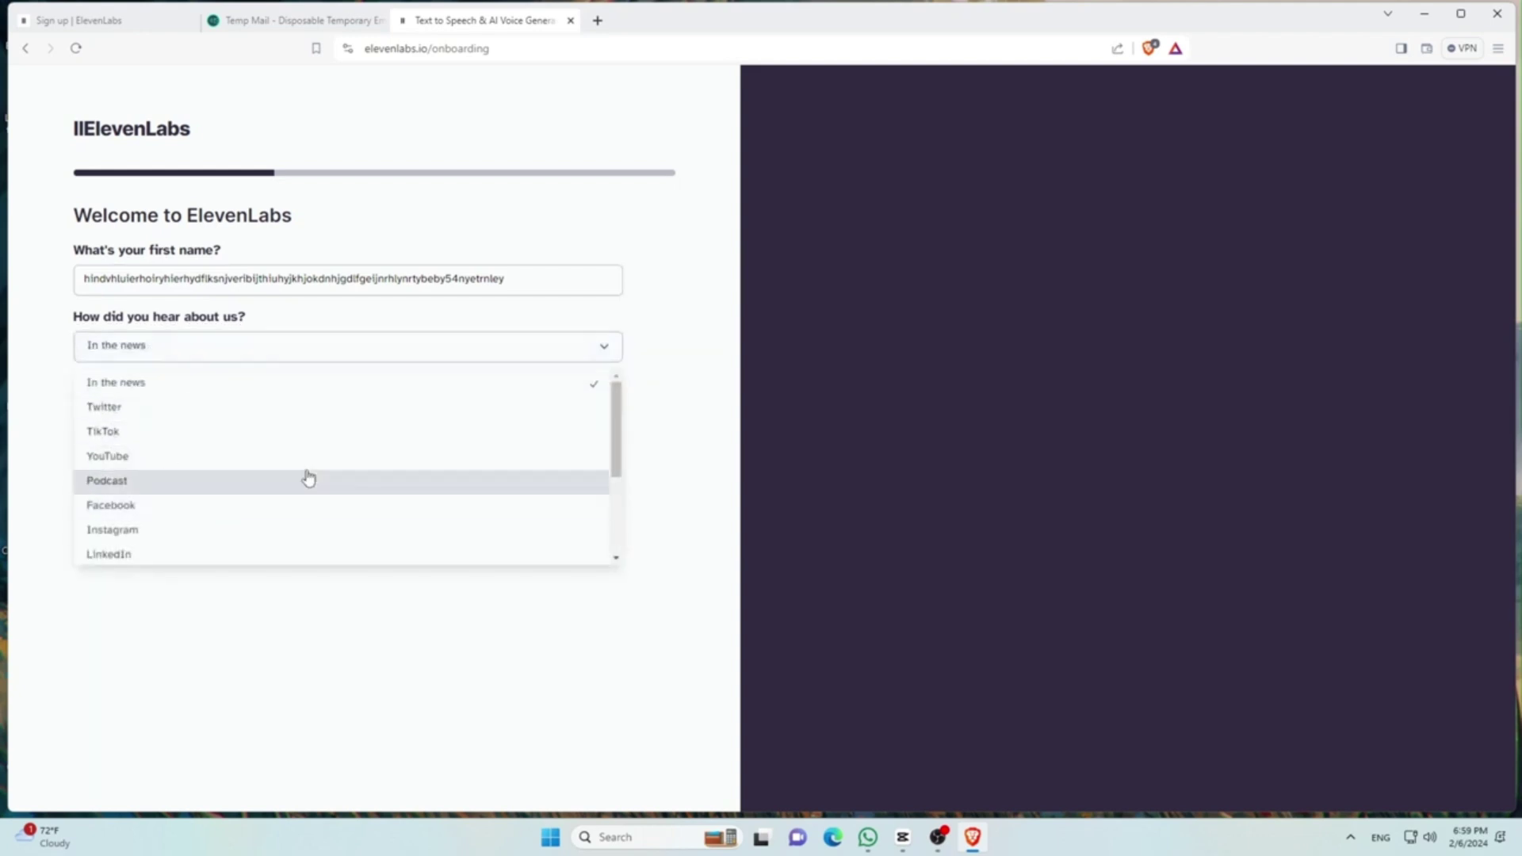
{"action": "left_click", "coordinate": [321, 456]}
{"action": "left_click", "coordinate": [584, 397]}
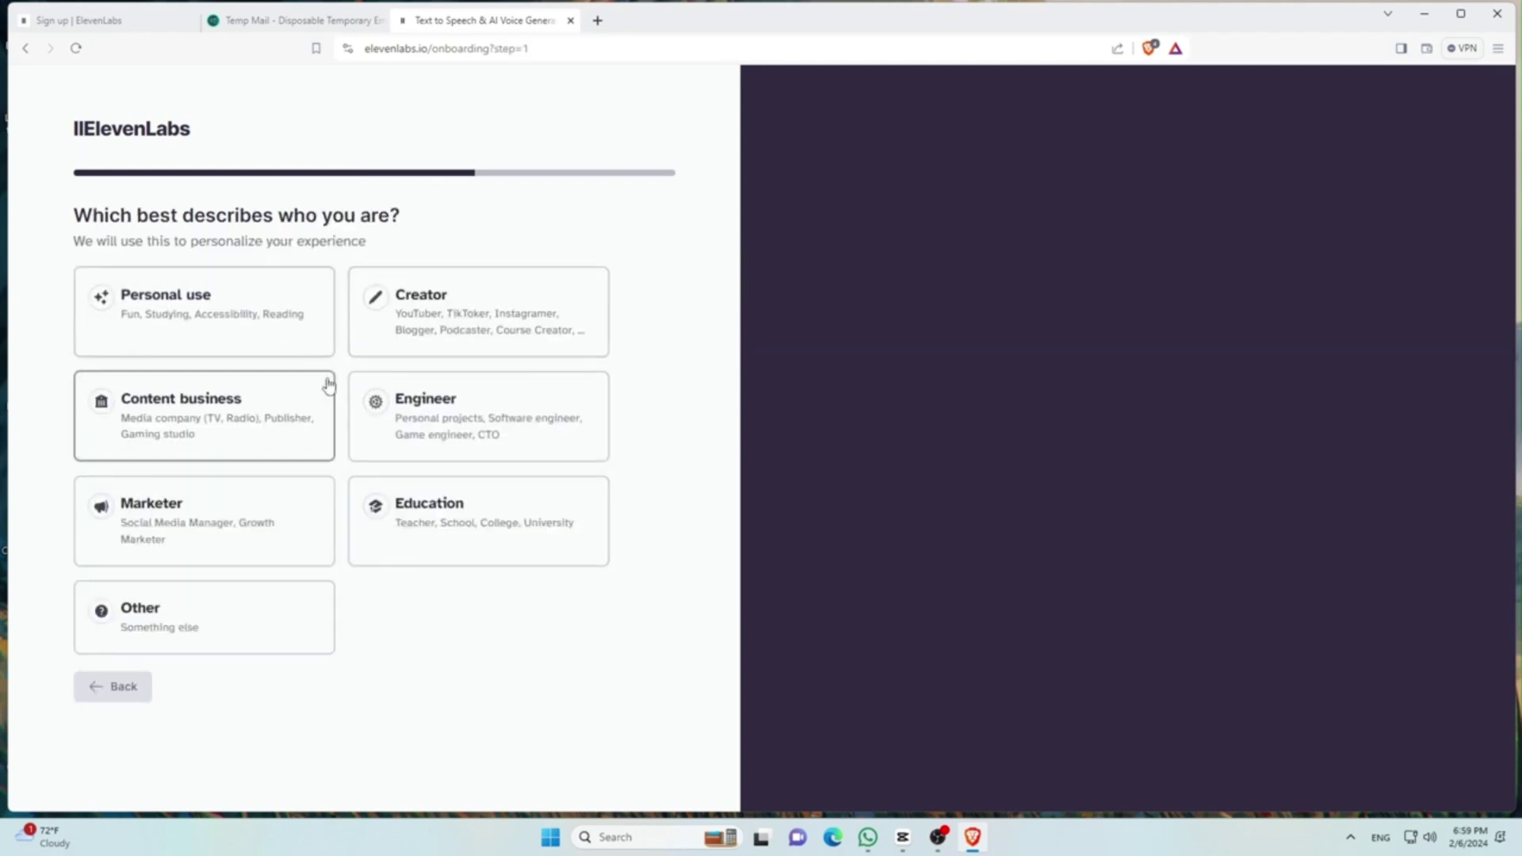
{"action": "left_click", "coordinate": [205, 311]}
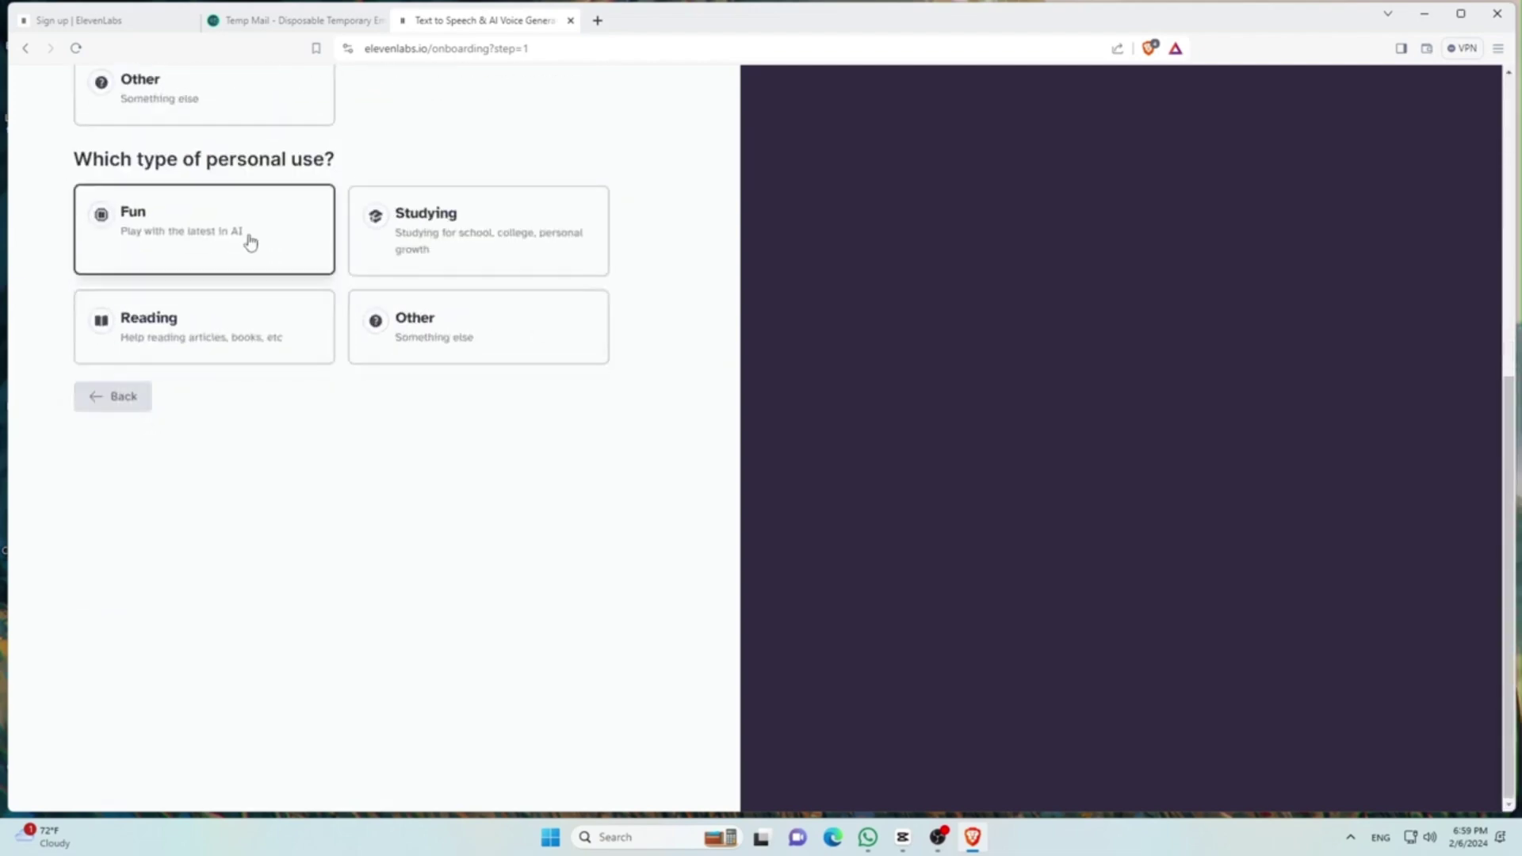
{"action": "left_click", "coordinate": [251, 243]}
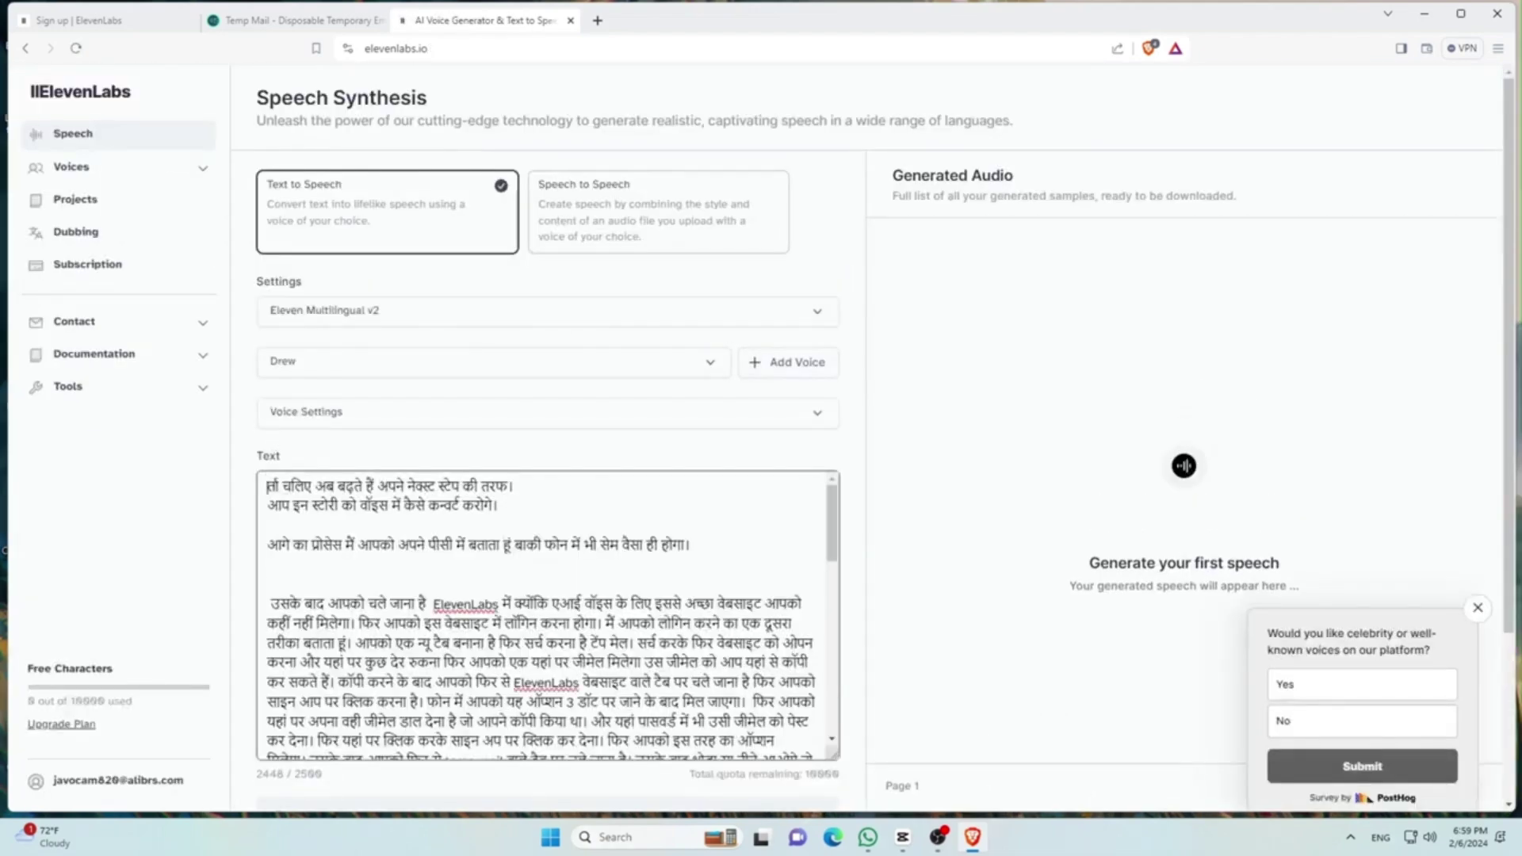
- Clear all existing text from the Speech Synthesis text box
{"action": "key", "text": "ctrl+a"}
{"action": "scroll", "coordinate": [458, 467], "scroll_direction": "down", "scroll_amount": 10}
{"action": "key", "text": "BackSpace"}
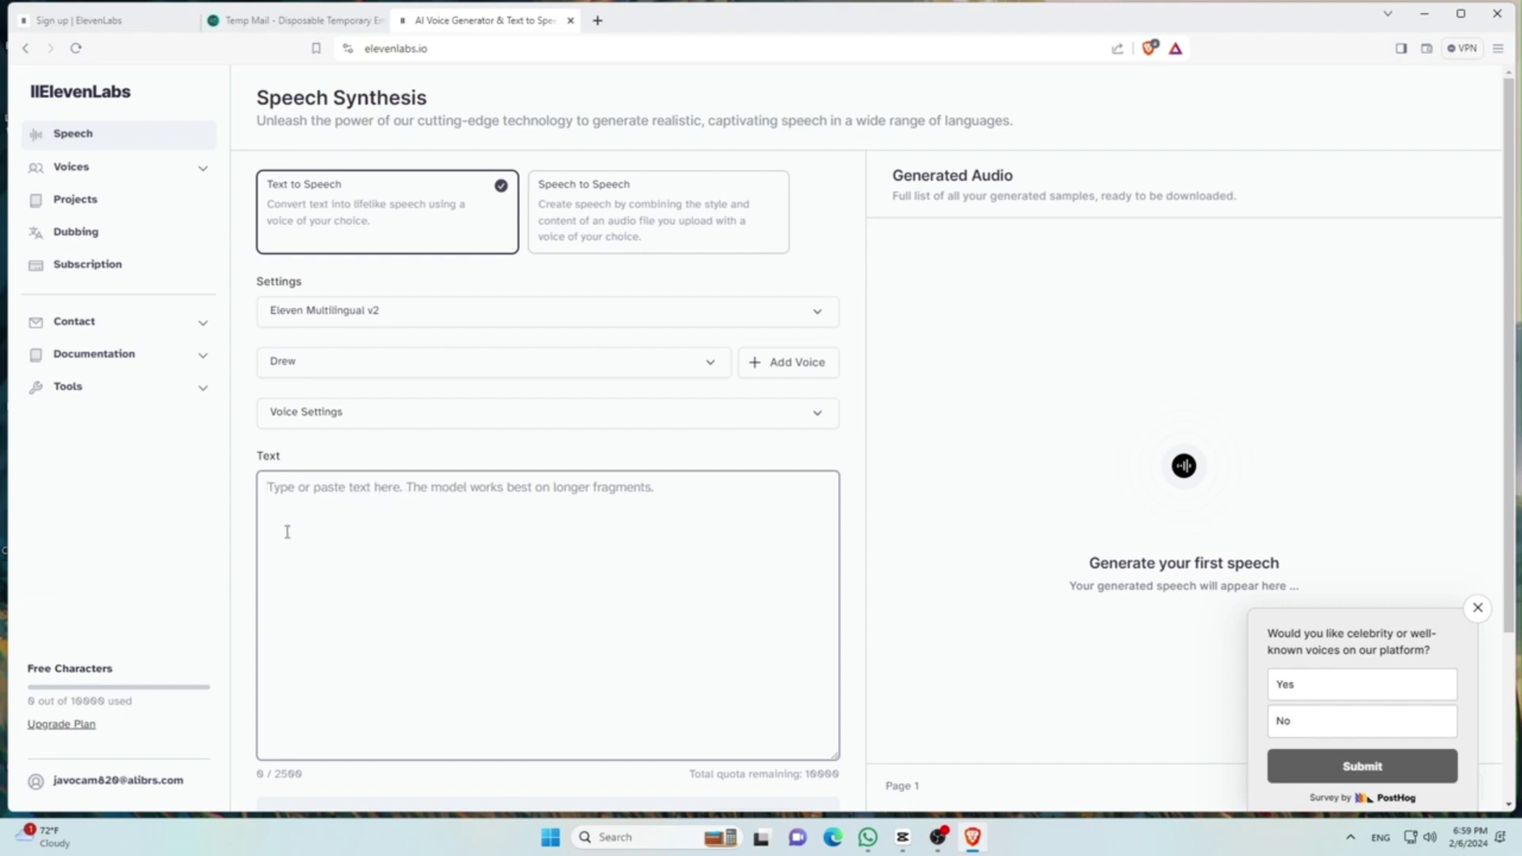
- Paste the copied Hindi story into the text box and delete its Play Store link and the two title lines
{"action": "scroll", "coordinate": [982, 721], "scroll_direction": "down", "scroll_amount": 2}
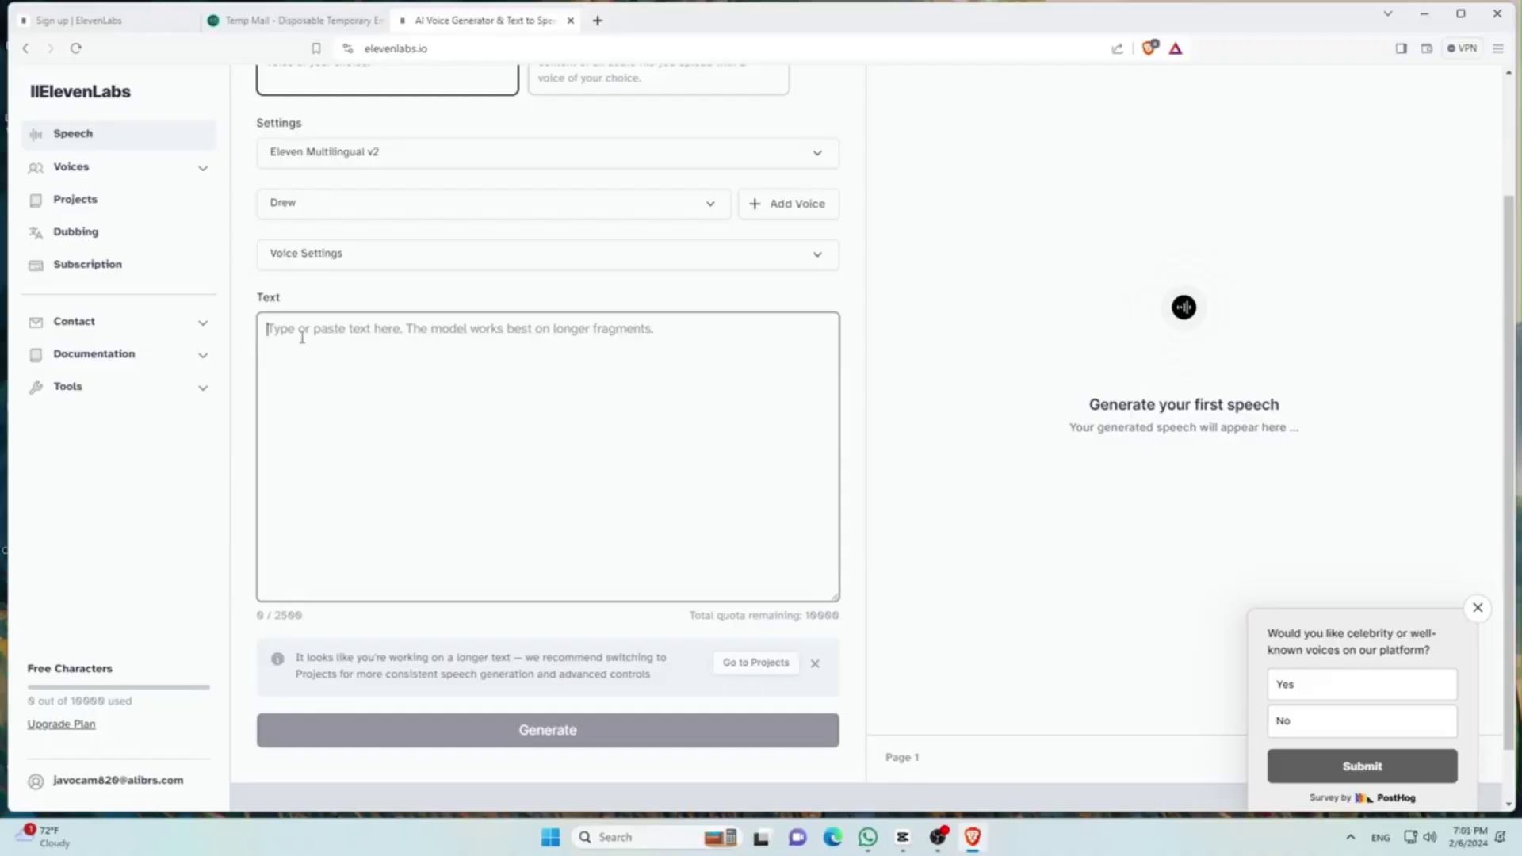
{"action": "right_click", "coordinate": [302, 337]}
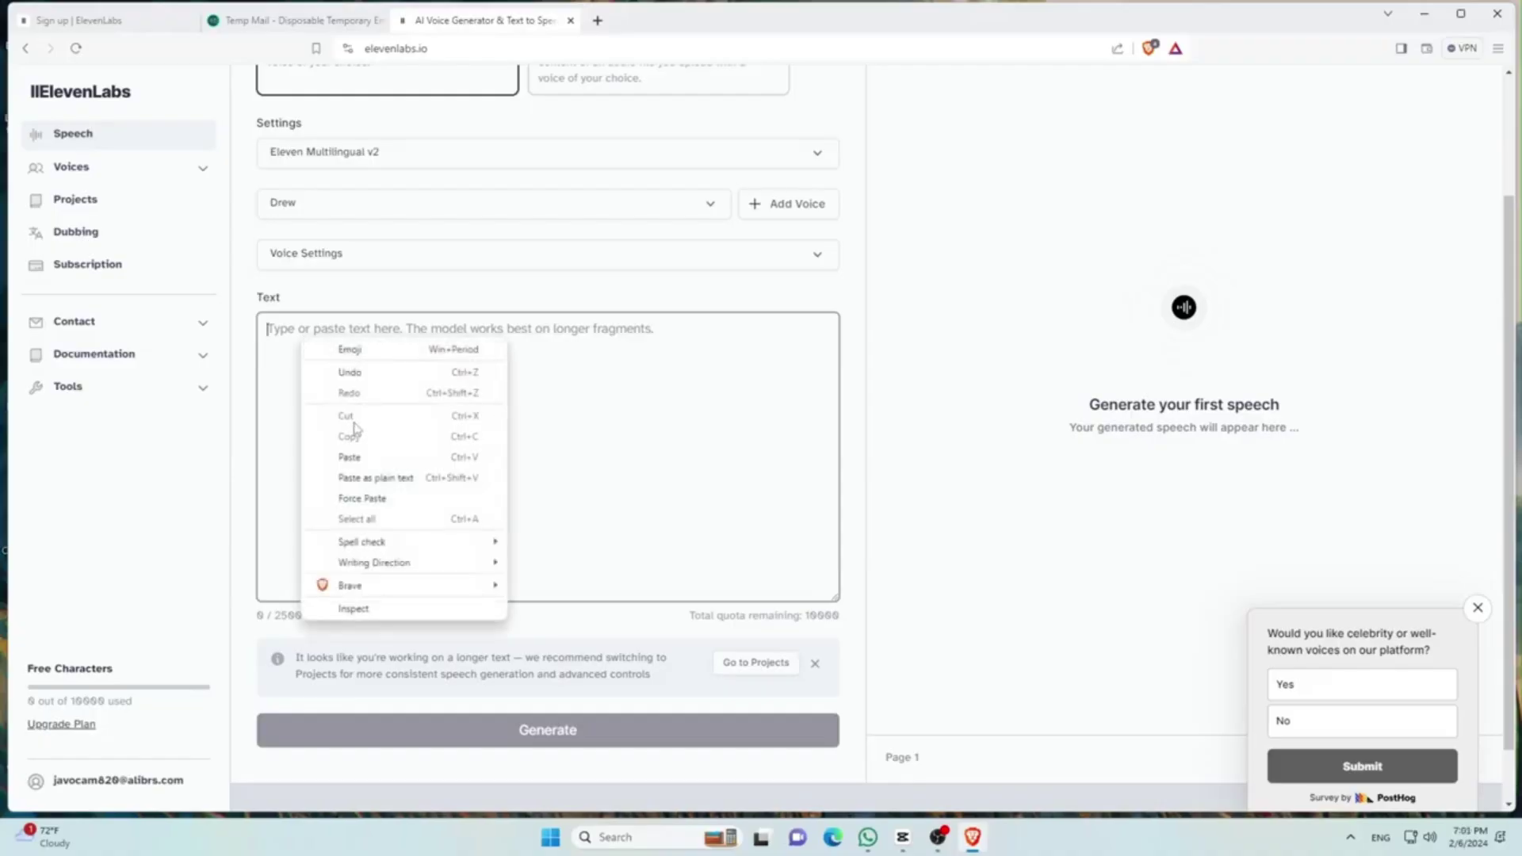
{"action": "left_click", "coordinate": [357, 453]}
{"action": "scroll", "coordinate": [345, 468], "scroll_direction": "up", "scroll_amount": 2}
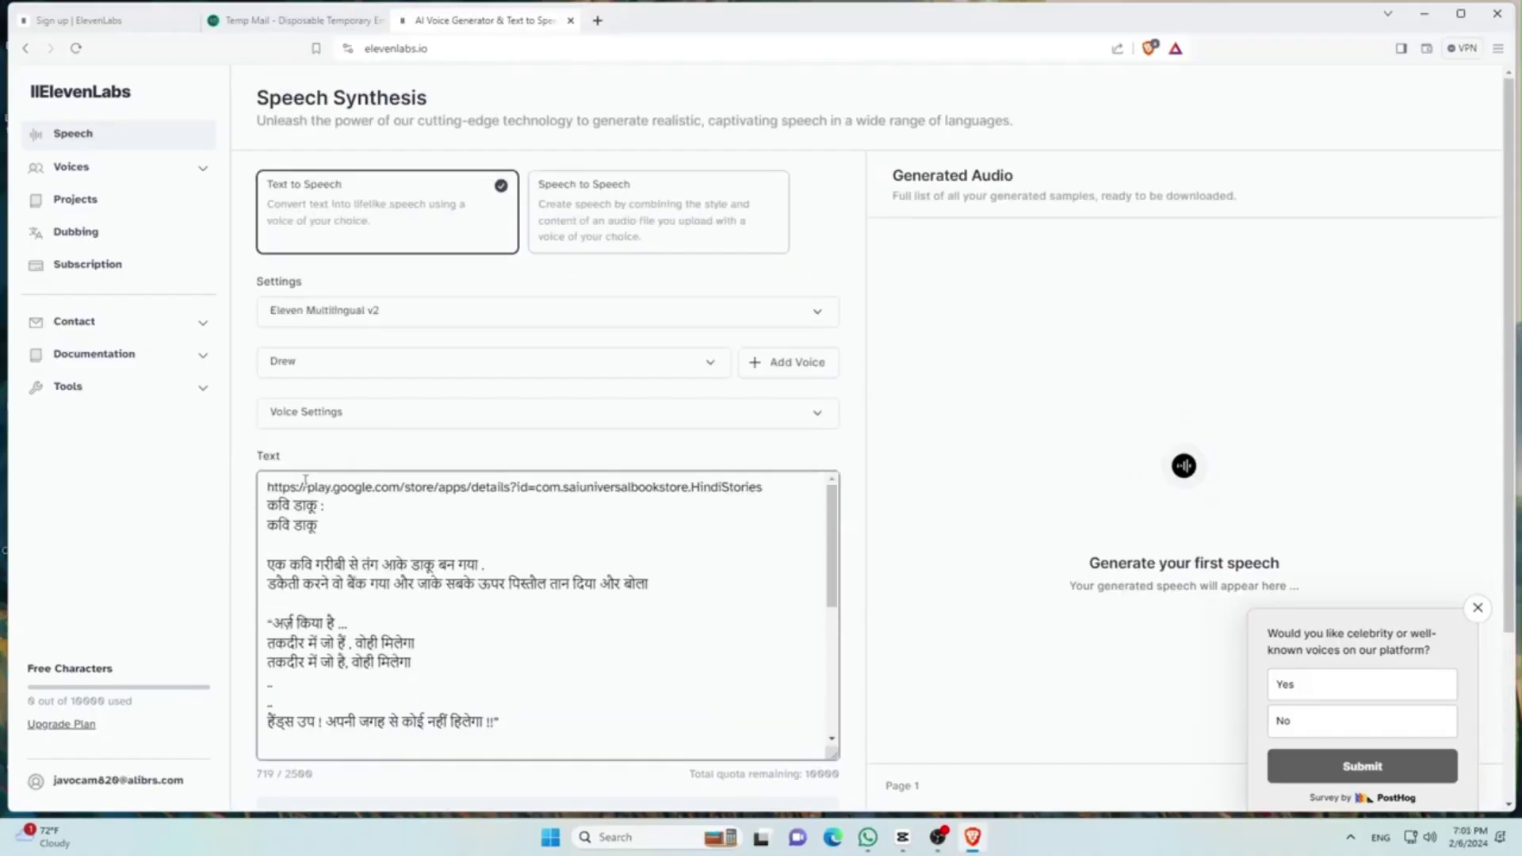
{"action": "left_click_drag", "start_coordinate": [268, 487], "coordinate": [321, 506]}
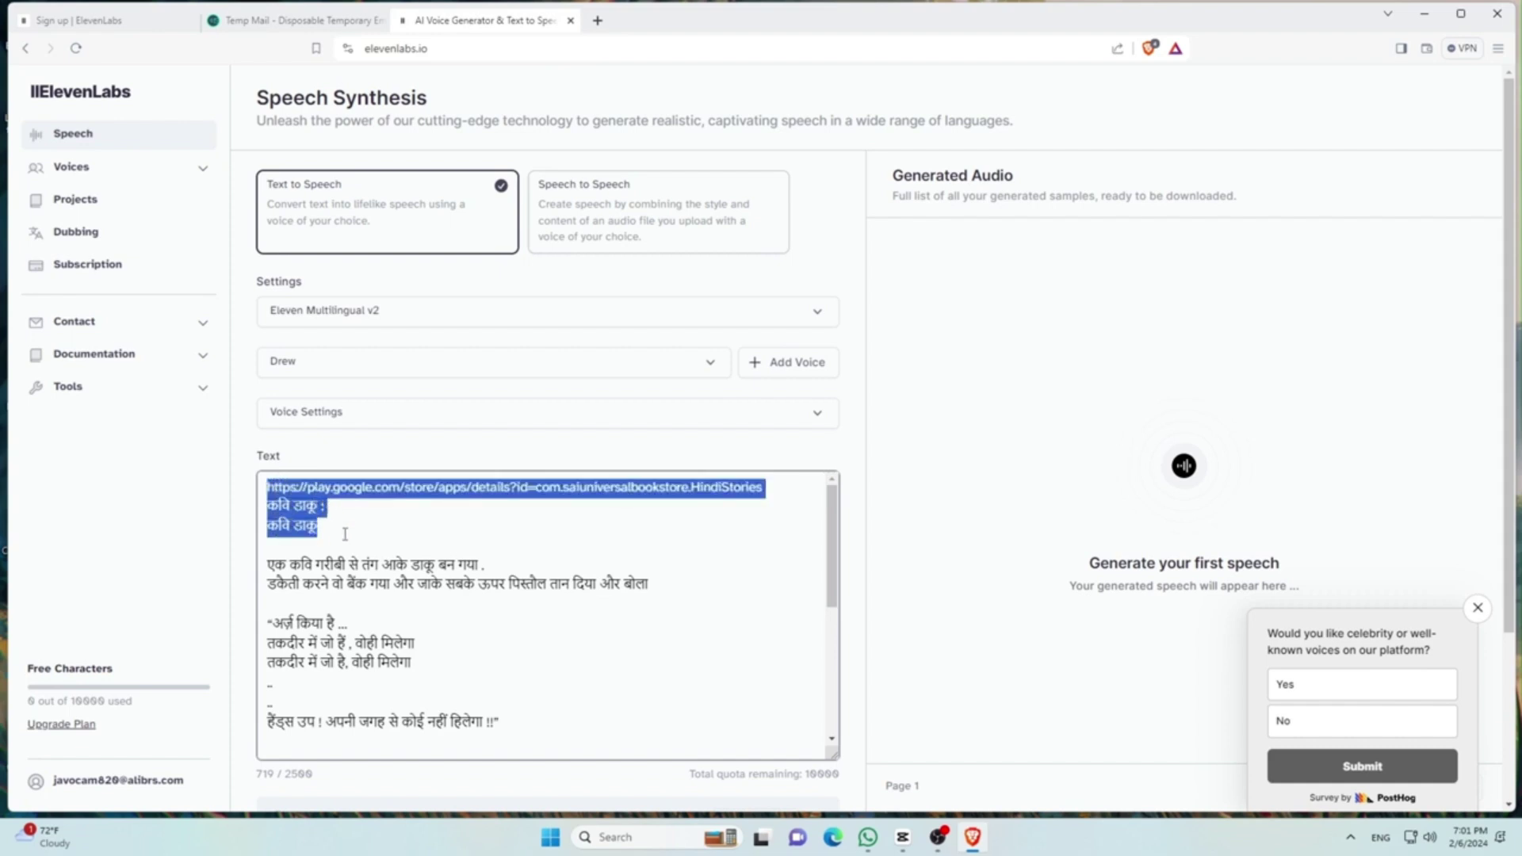
{"action": "key", "text": "BackSpace"}
- Preview one of the premade voices and select Drew as the voice
{"action": "left_click", "coordinate": [343, 366]}
{"action": "left_click", "coordinate": [276, 586]}
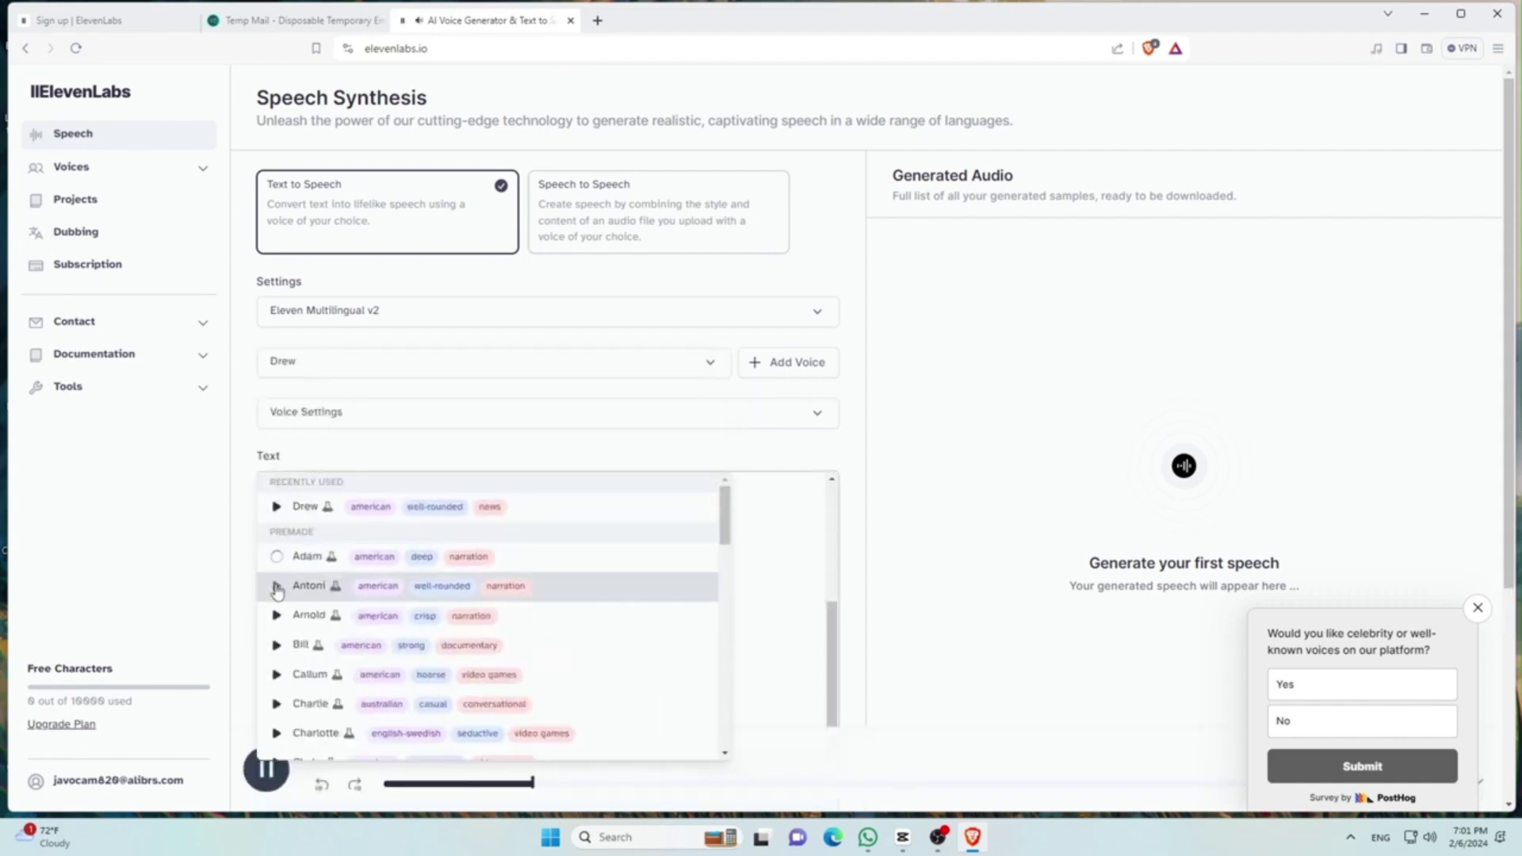
{"action": "left_click", "coordinate": [476, 514]}
- Generate the story's speech and save the audio as an MP3 file under its suggested name in the Downloads folder
{"action": "scroll", "coordinate": [567, 476], "scroll_direction": "down", "scroll_amount": 4}
{"action": "left_click", "coordinate": [561, 583]}
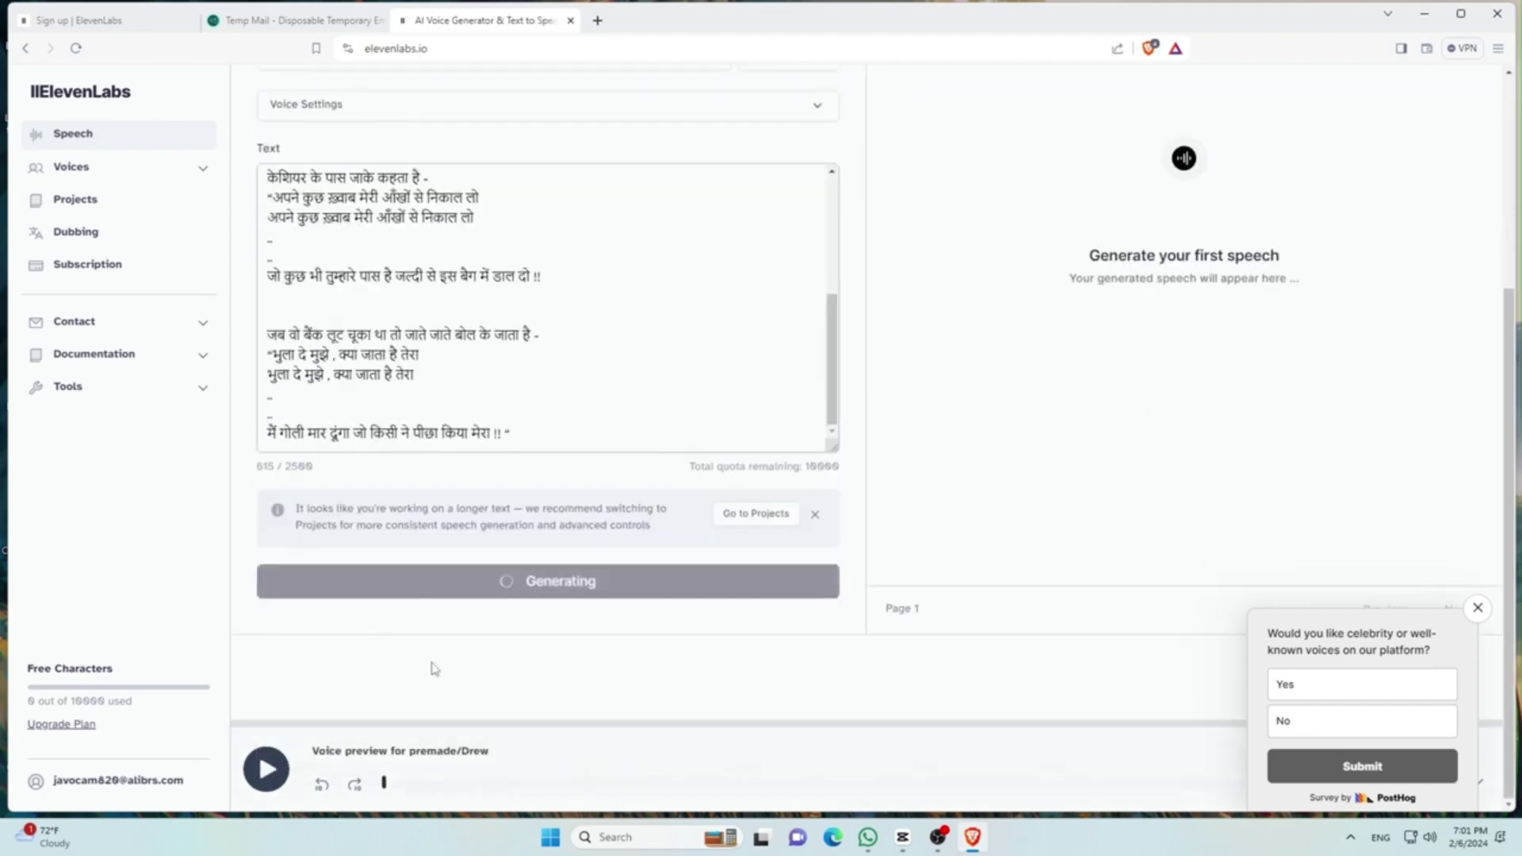
{"action": "left_click", "coordinate": [1477, 609]}
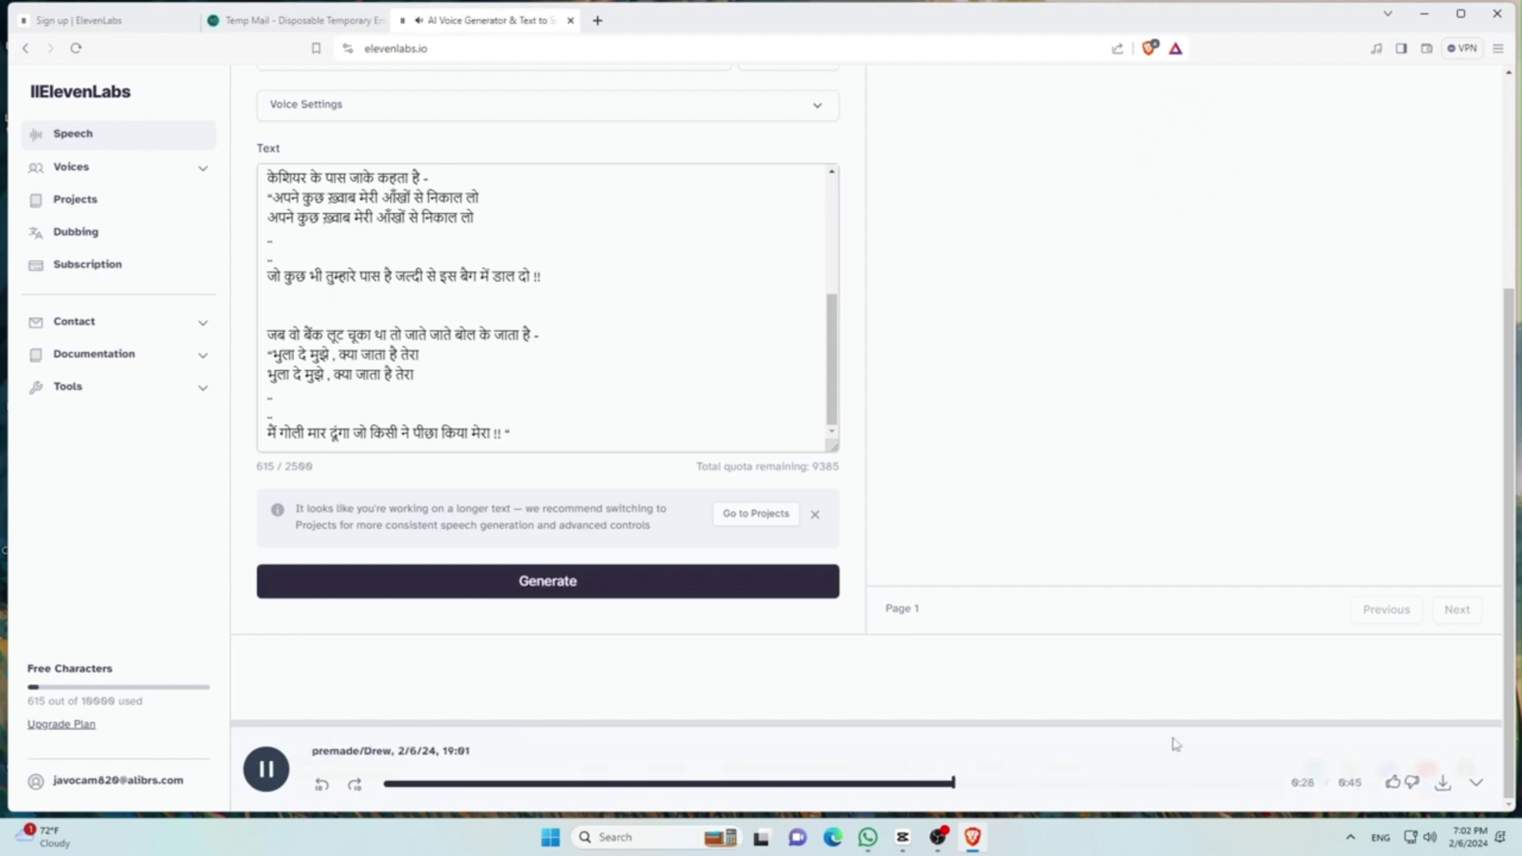
{"action": "left_click", "coordinate": [1442, 784]}
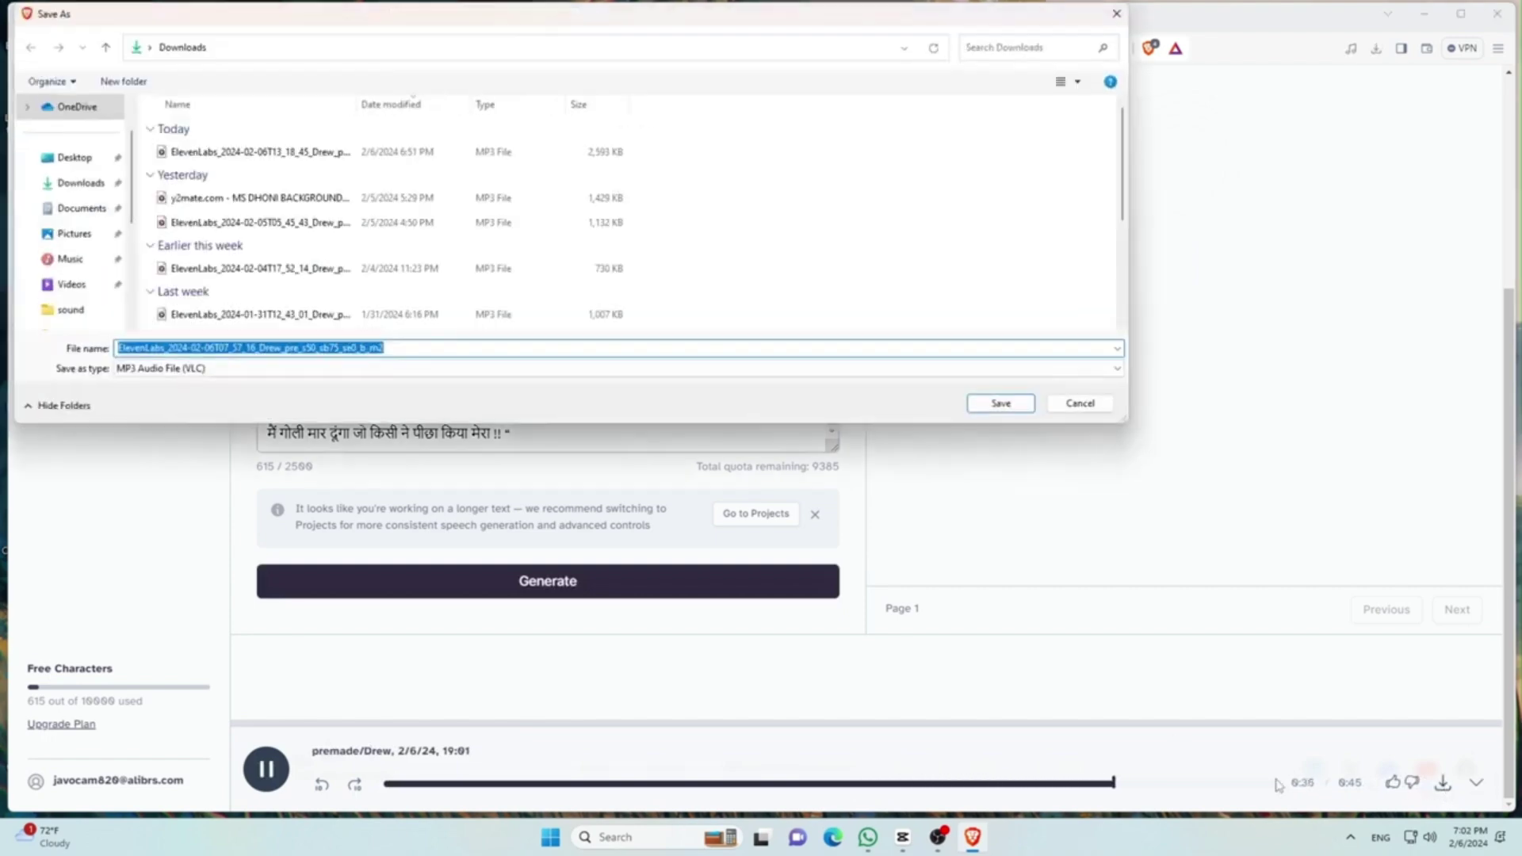
{"action": "key", "text": "Return"}
- Search Google for adobe podcast in a new tab and open the Enhance Speech tool on the Adobe Podcast site
{"action": "key", "text": "ctrl+t"}
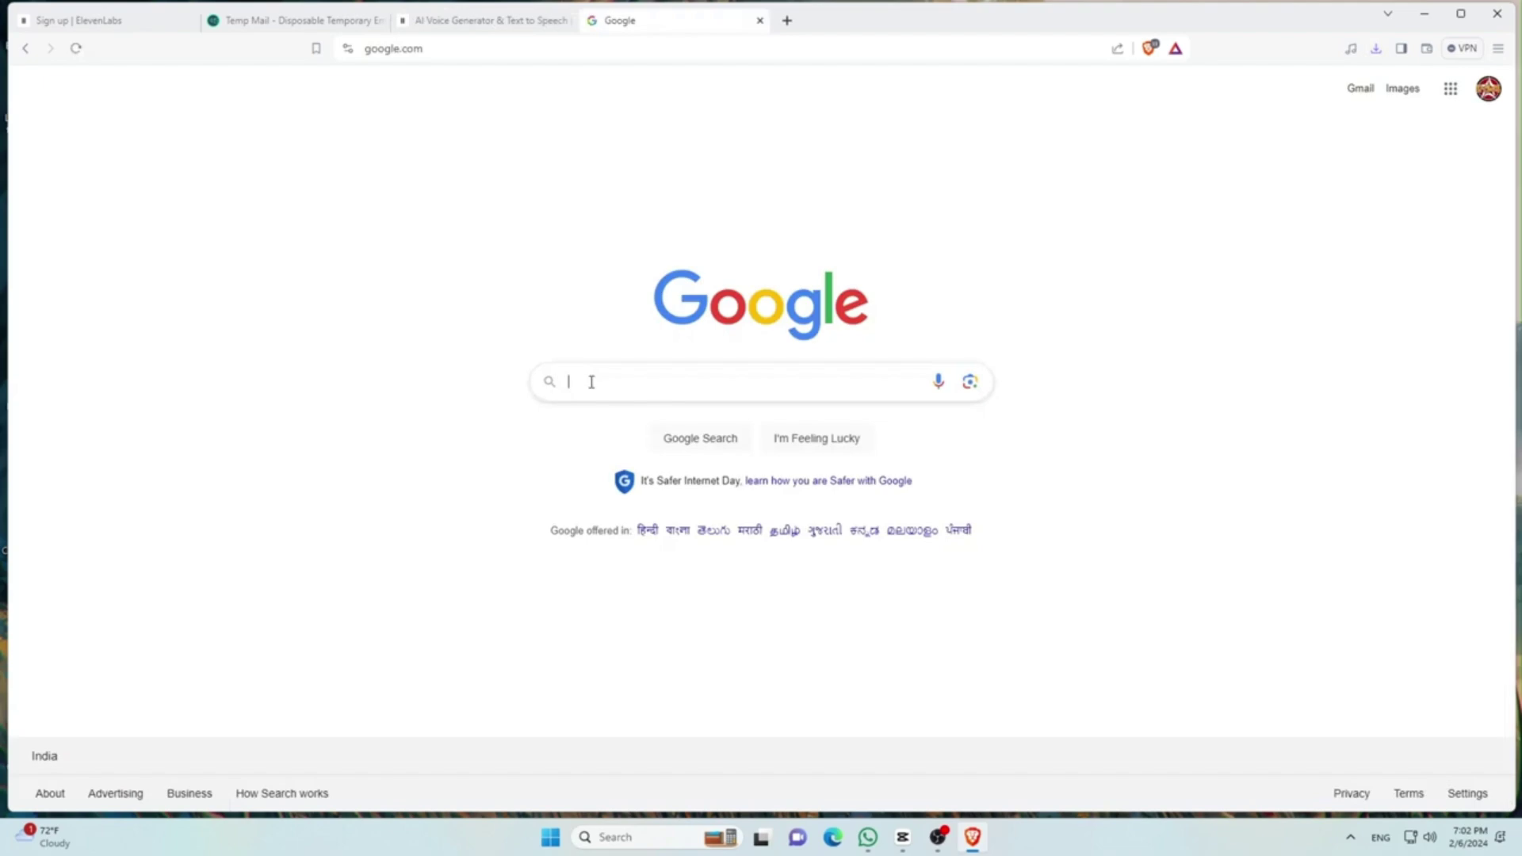
{"action": "left_click", "coordinate": [590, 382]}
{"action": "type", "text": "a"}
{"action": "left_click", "coordinate": [598, 416]}
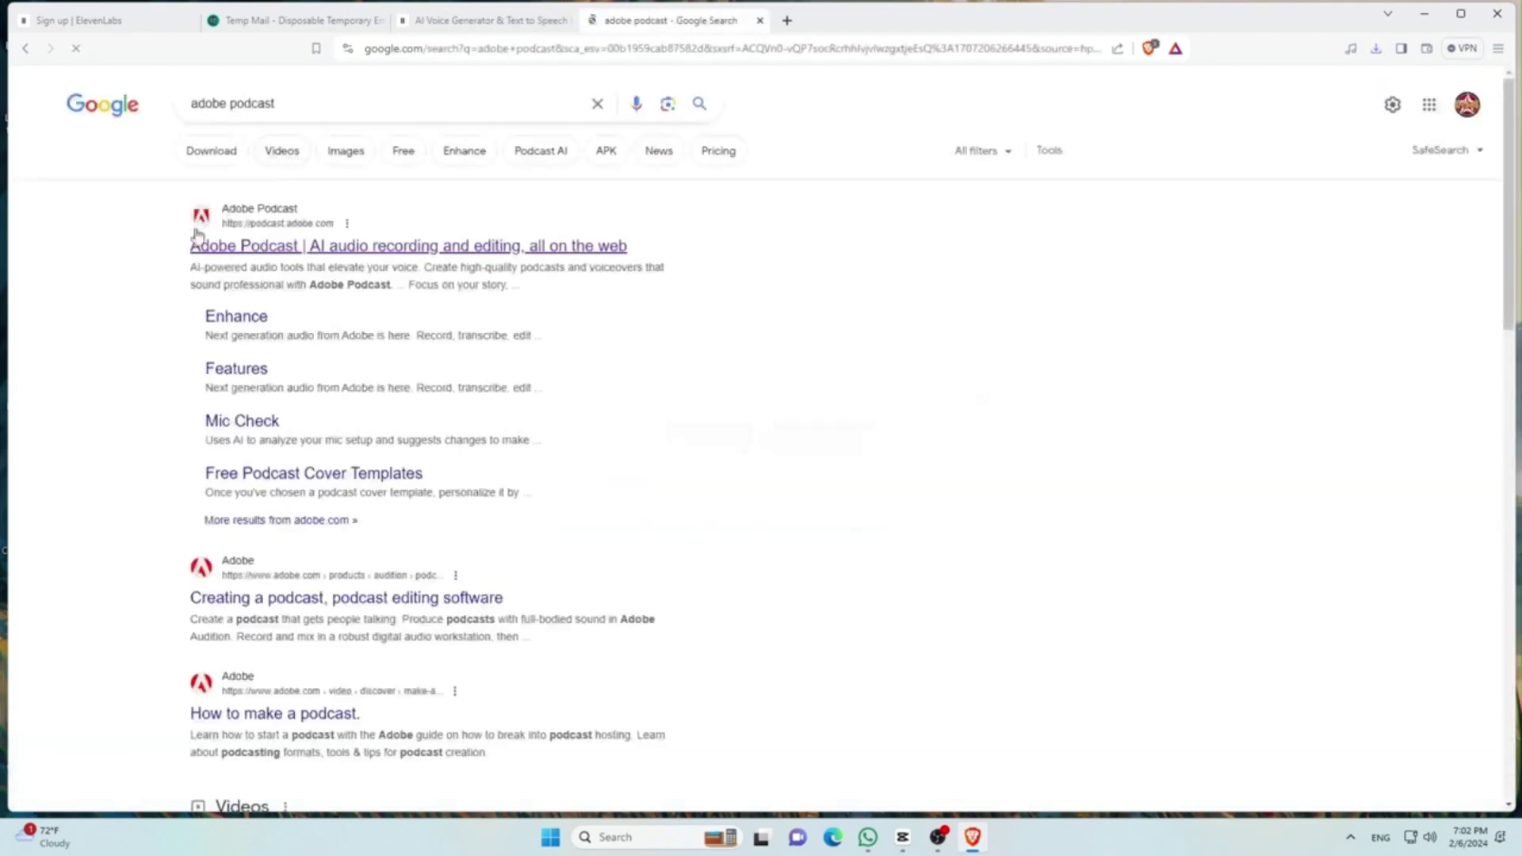
{"action": "left_click", "coordinate": [297, 252]}
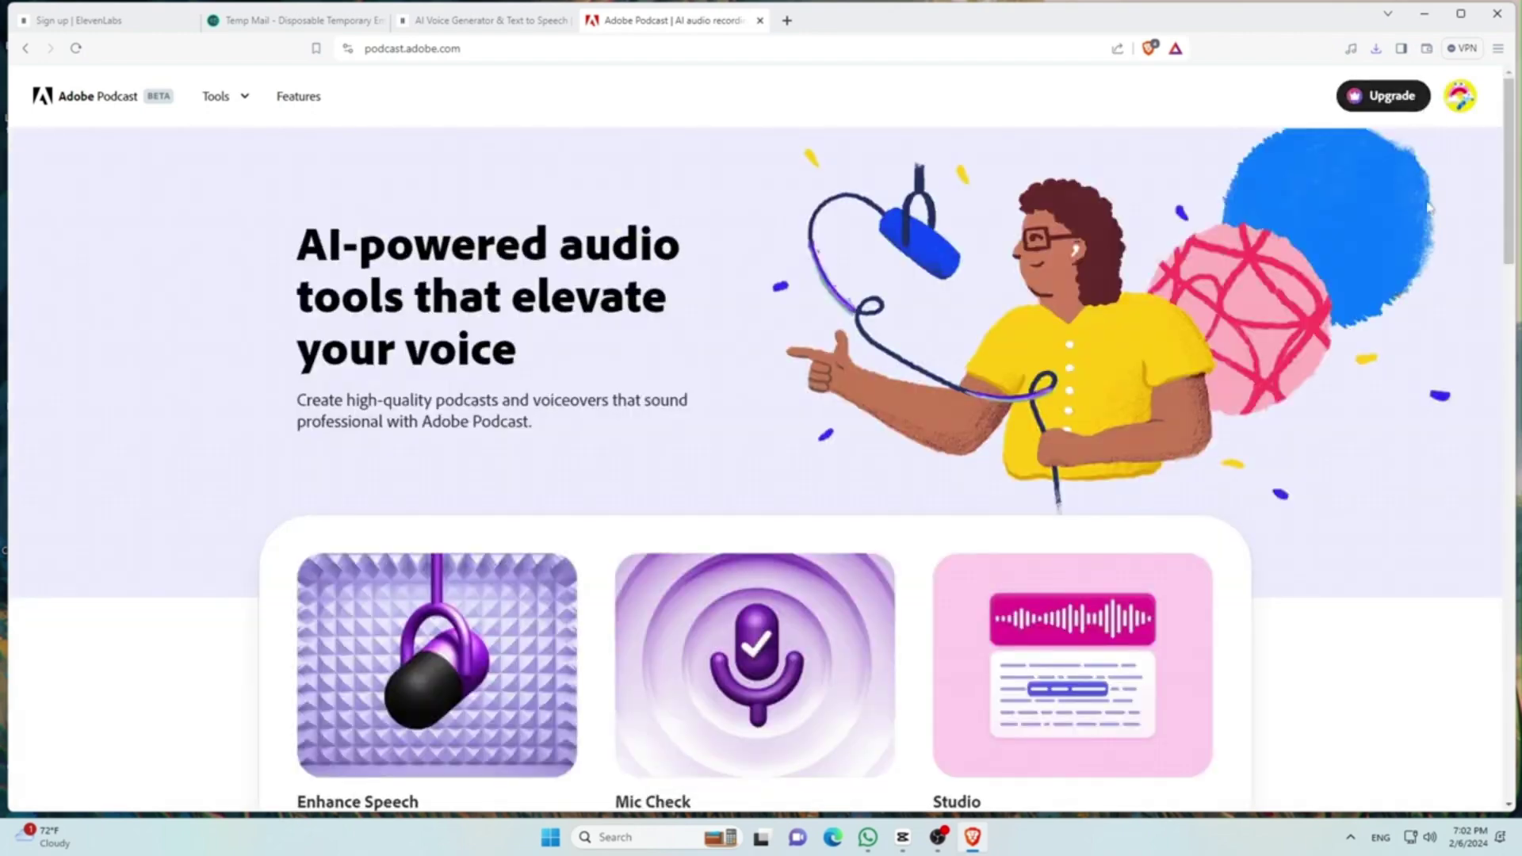
{"action": "scroll", "coordinate": [840, 365], "scroll_direction": "down", "scroll_amount": 5}
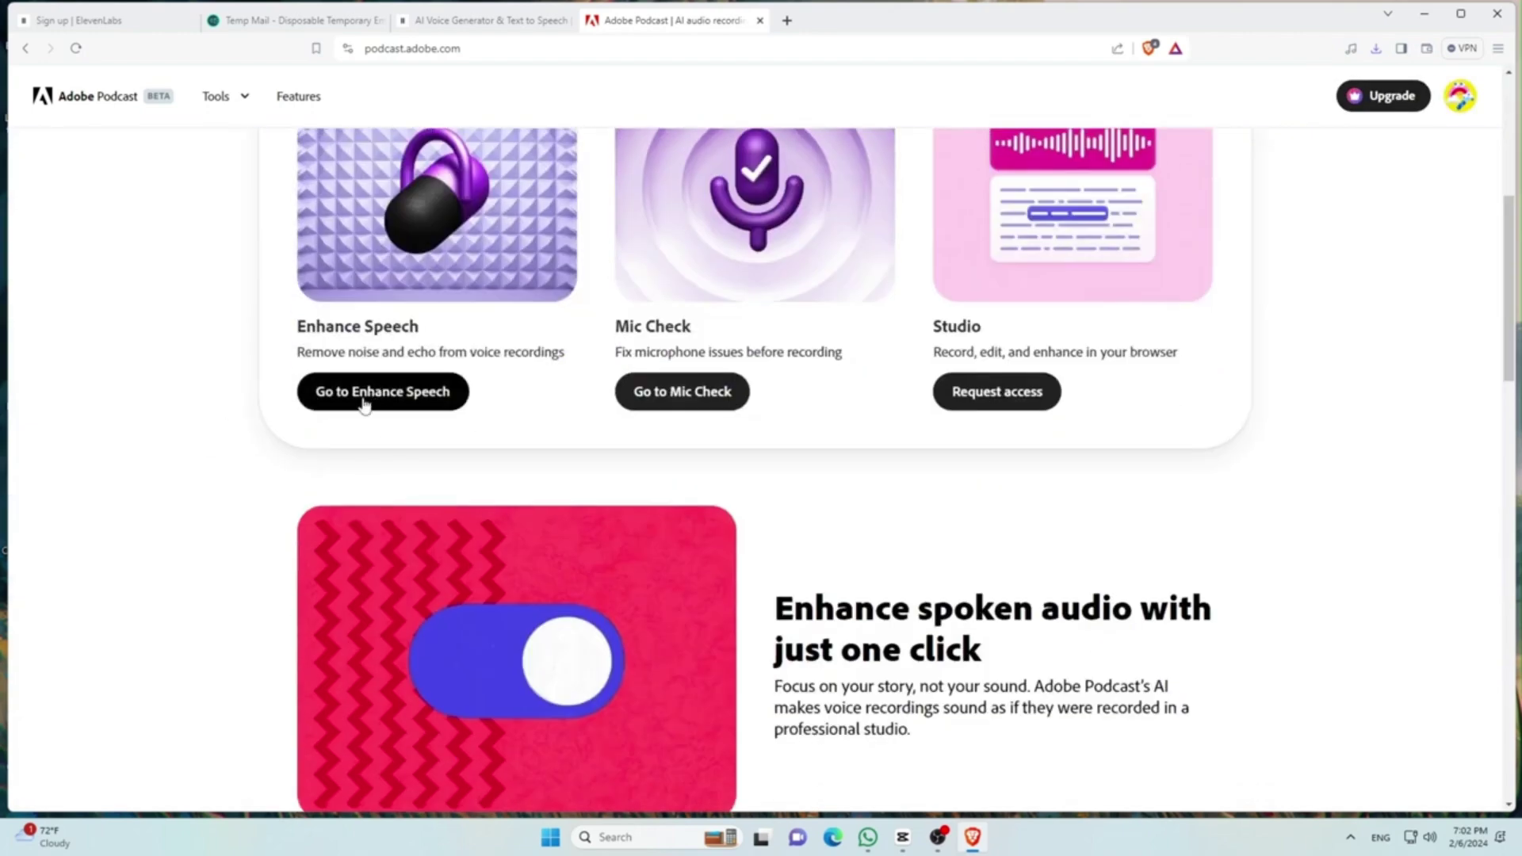
{"action": "left_click", "coordinate": [367, 393]}
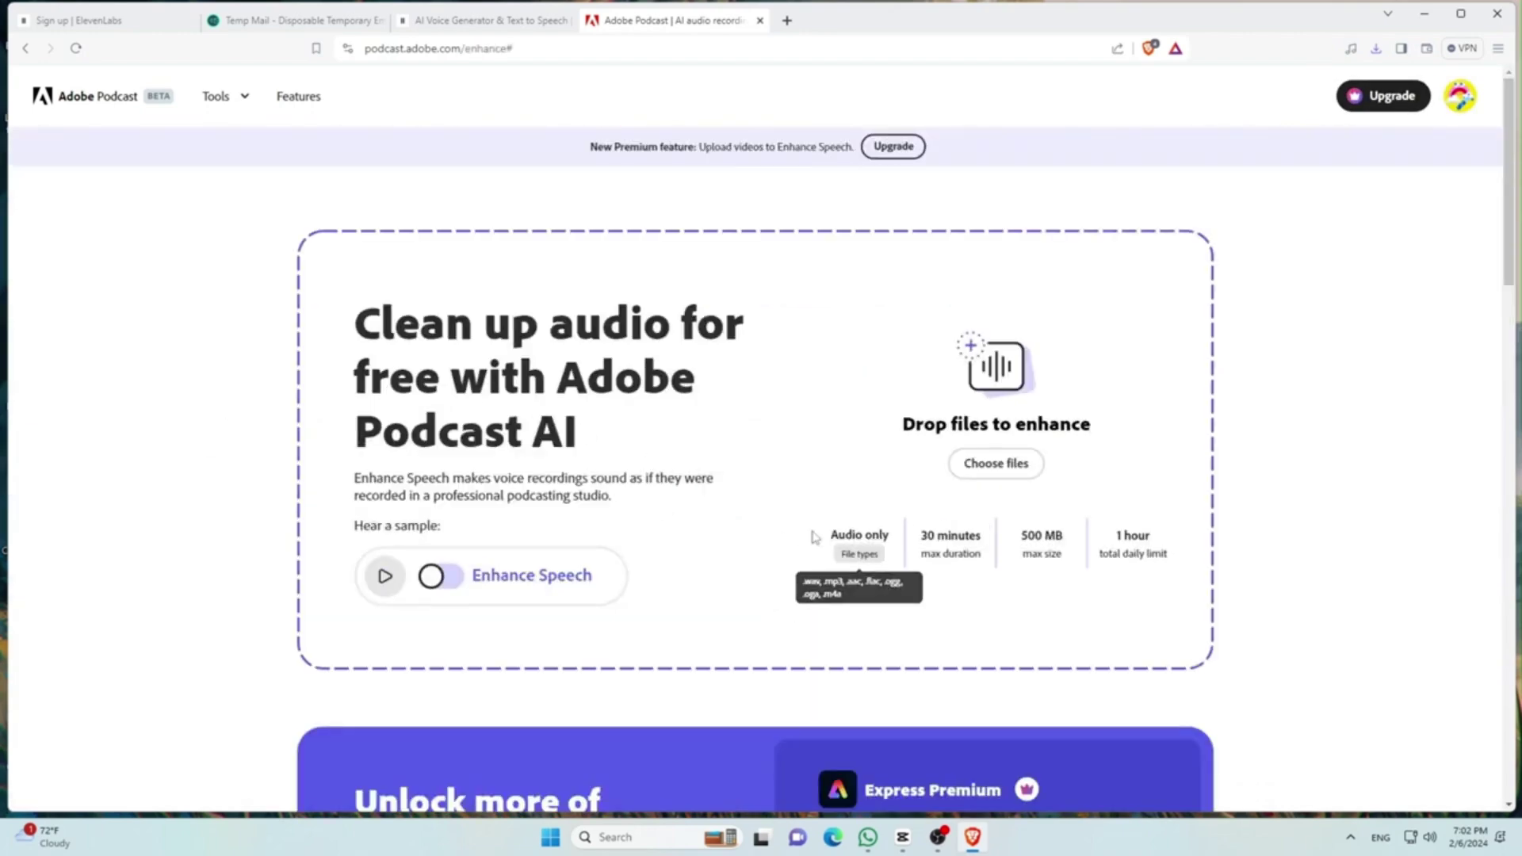
- Upload the newly saved ElevenLabs MP3 to Adobe Podcast and toggle Enhance Speech on the processed audio
{"action": "left_click", "coordinate": [987, 472]}
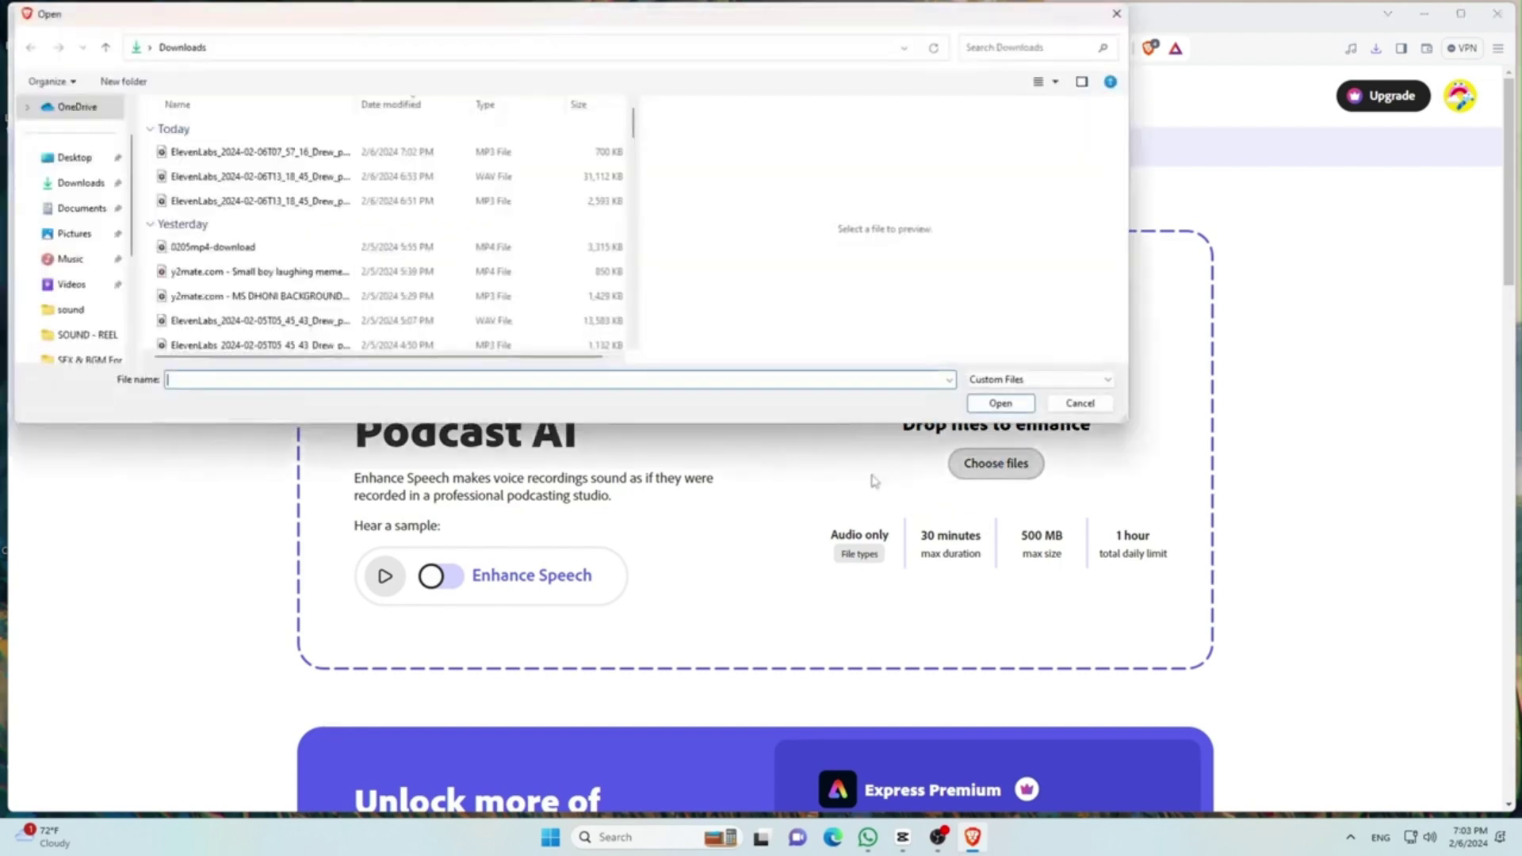
{"action": "double_click", "coordinate": [204, 155]}
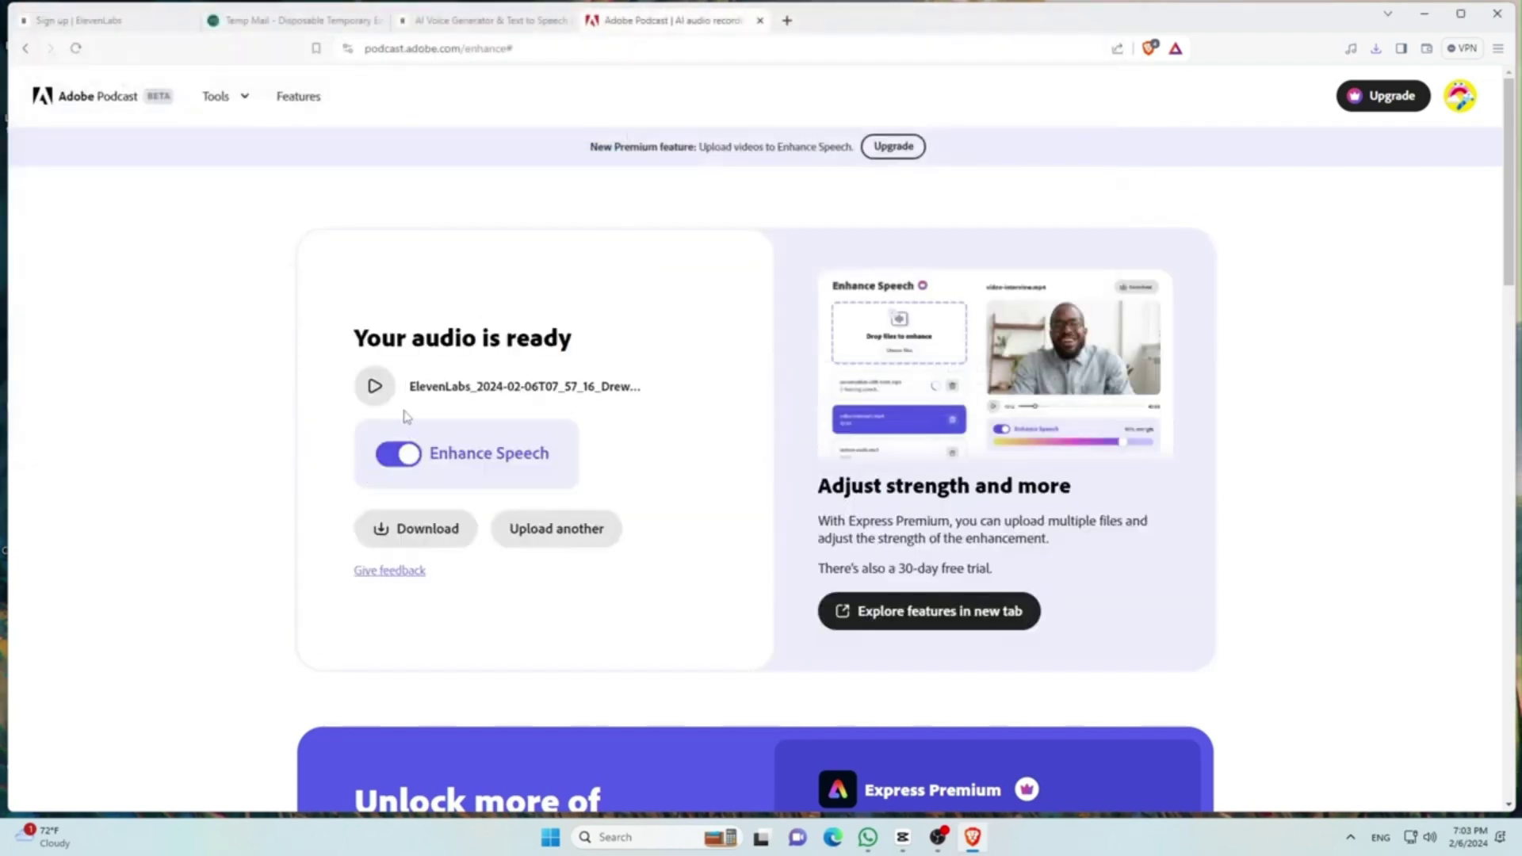
{"action": "left_click", "coordinate": [400, 460]}
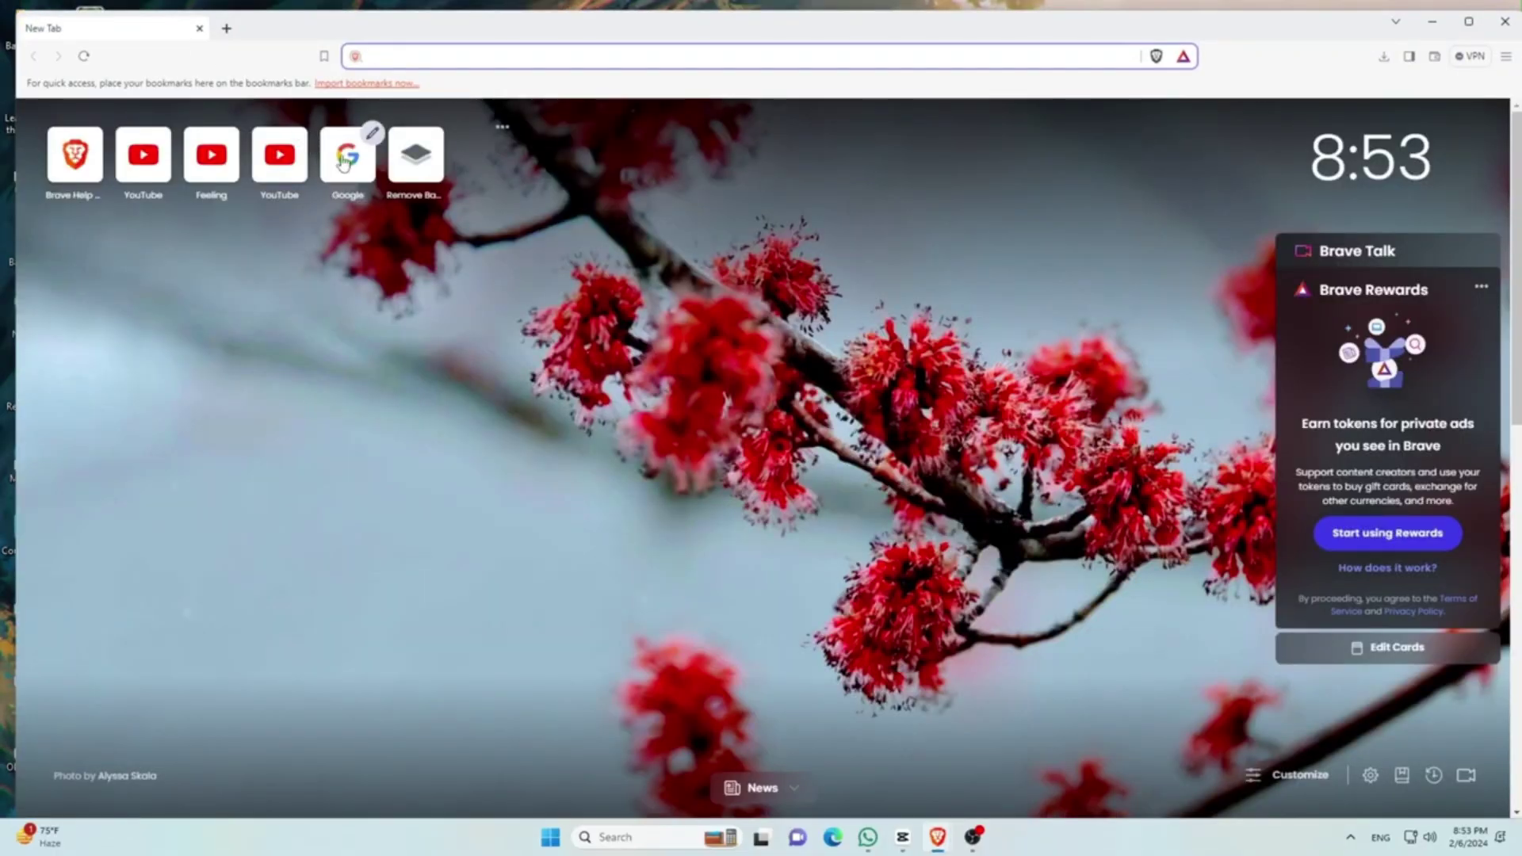
- Search Google for leonardo ai, open the Leonardo AI website and start creating an account
{"action": "left_click", "coordinate": [343, 162]}
{"action": "type", "text": "leonardo ai"}
{"action": "left_click", "coordinate": [621, 450]}
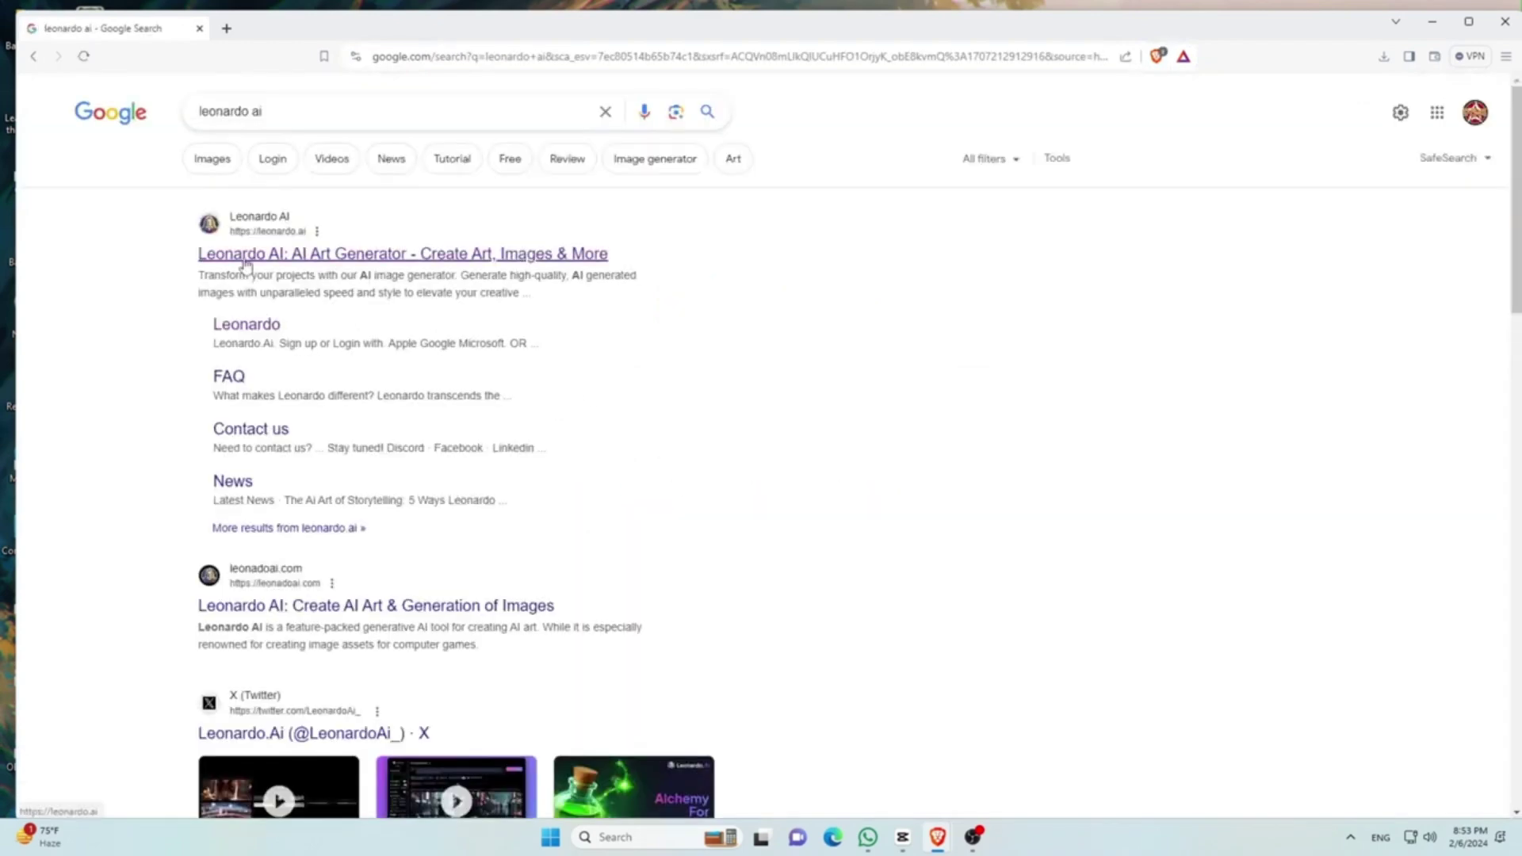
{"action": "left_click", "coordinate": [262, 268]}
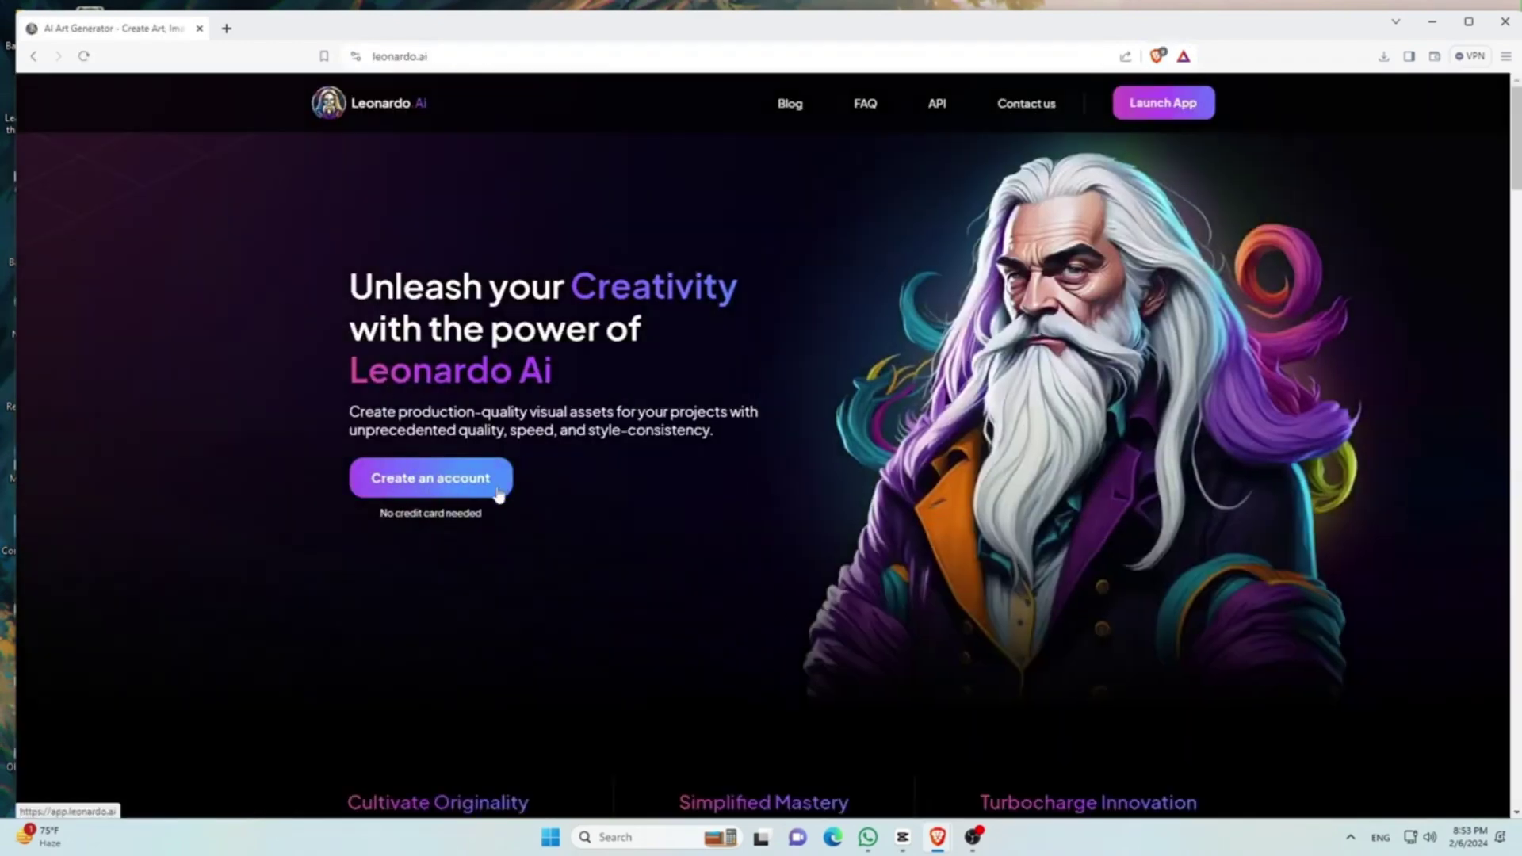
{"action": "left_click", "coordinate": [441, 482]}
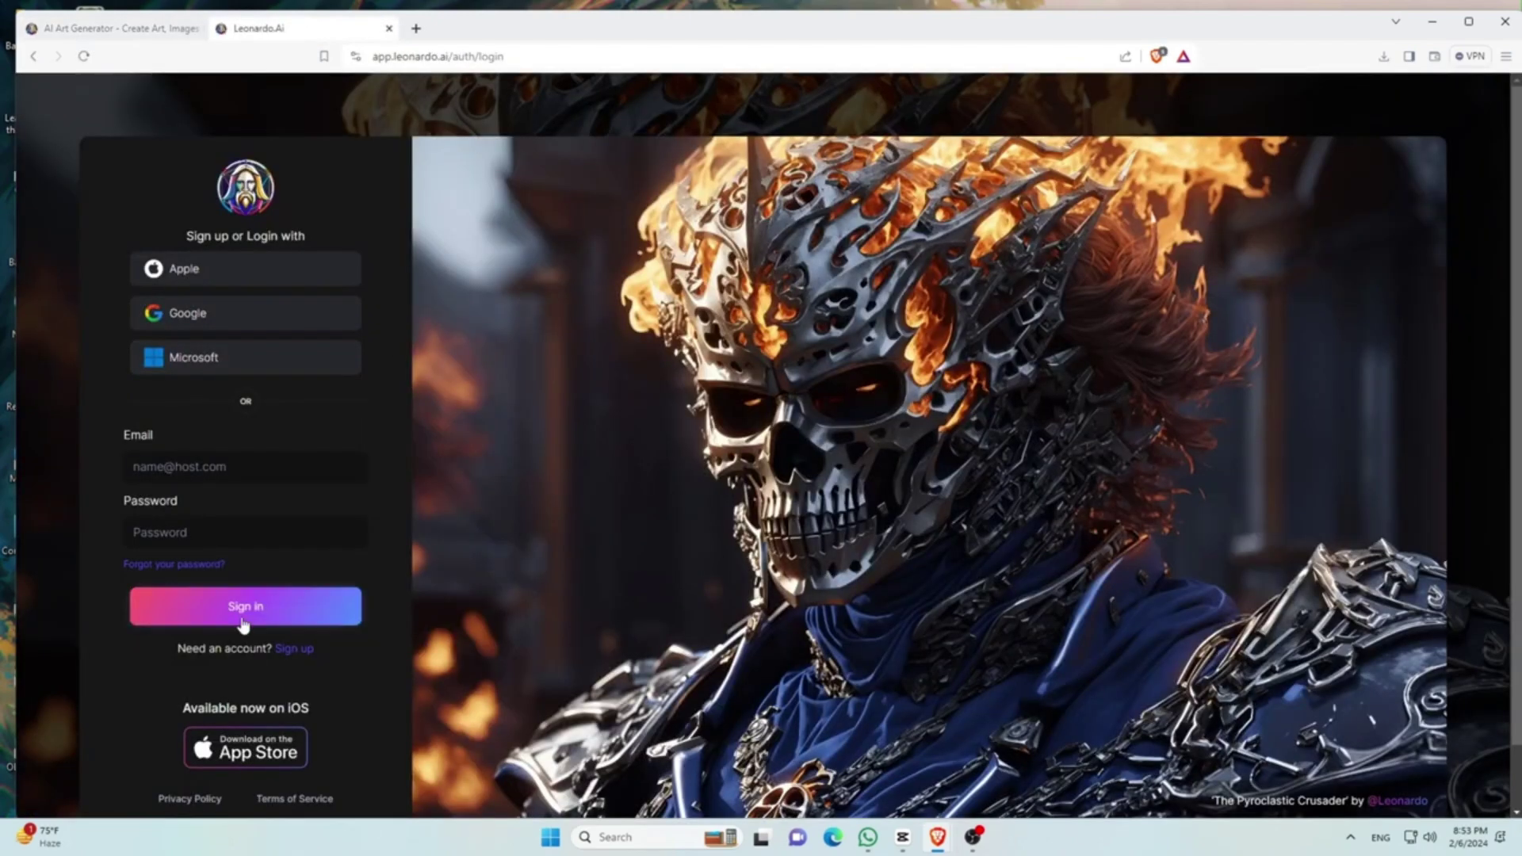
- Search for temp mail in a new tab, open the Temp Mail site and copy the generated temporary email address
{"action": "left_click", "coordinate": [416, 28]}
{"action": "type", "text": "temp mail"}
{"action": "key", "text": "Return"}
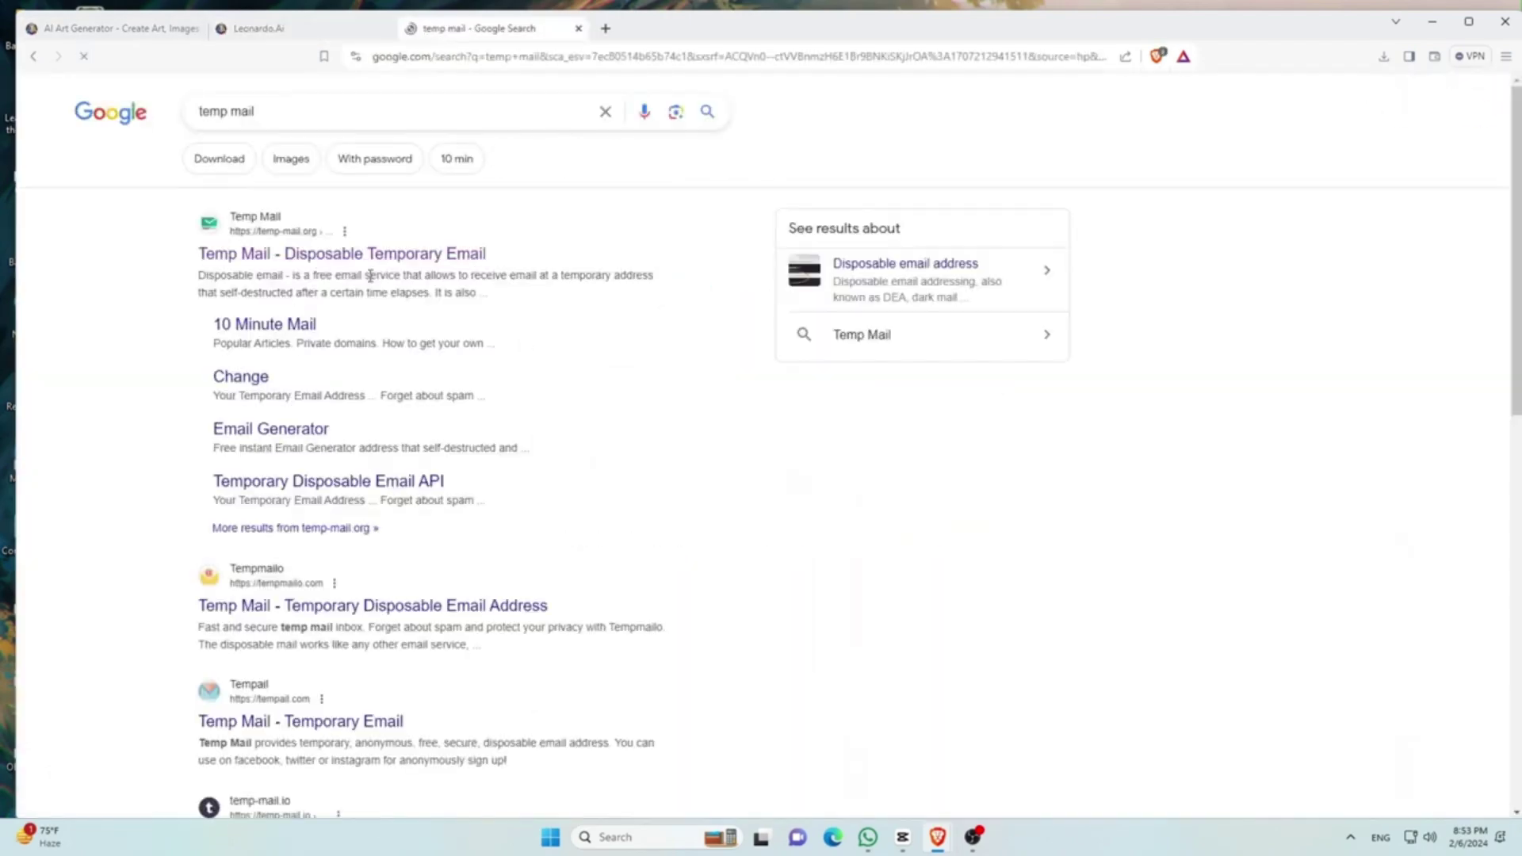
{"action": "left_click", "coordinate": [341, 252]}
{"action": "scroll", "coordinate": [752, 243], "scroll_direction": "down", "scroll_amount": 5}
{"action": "scroll", "coordinate": [754, 206], "scroll_direction": "up", "scroll_amount": 5}
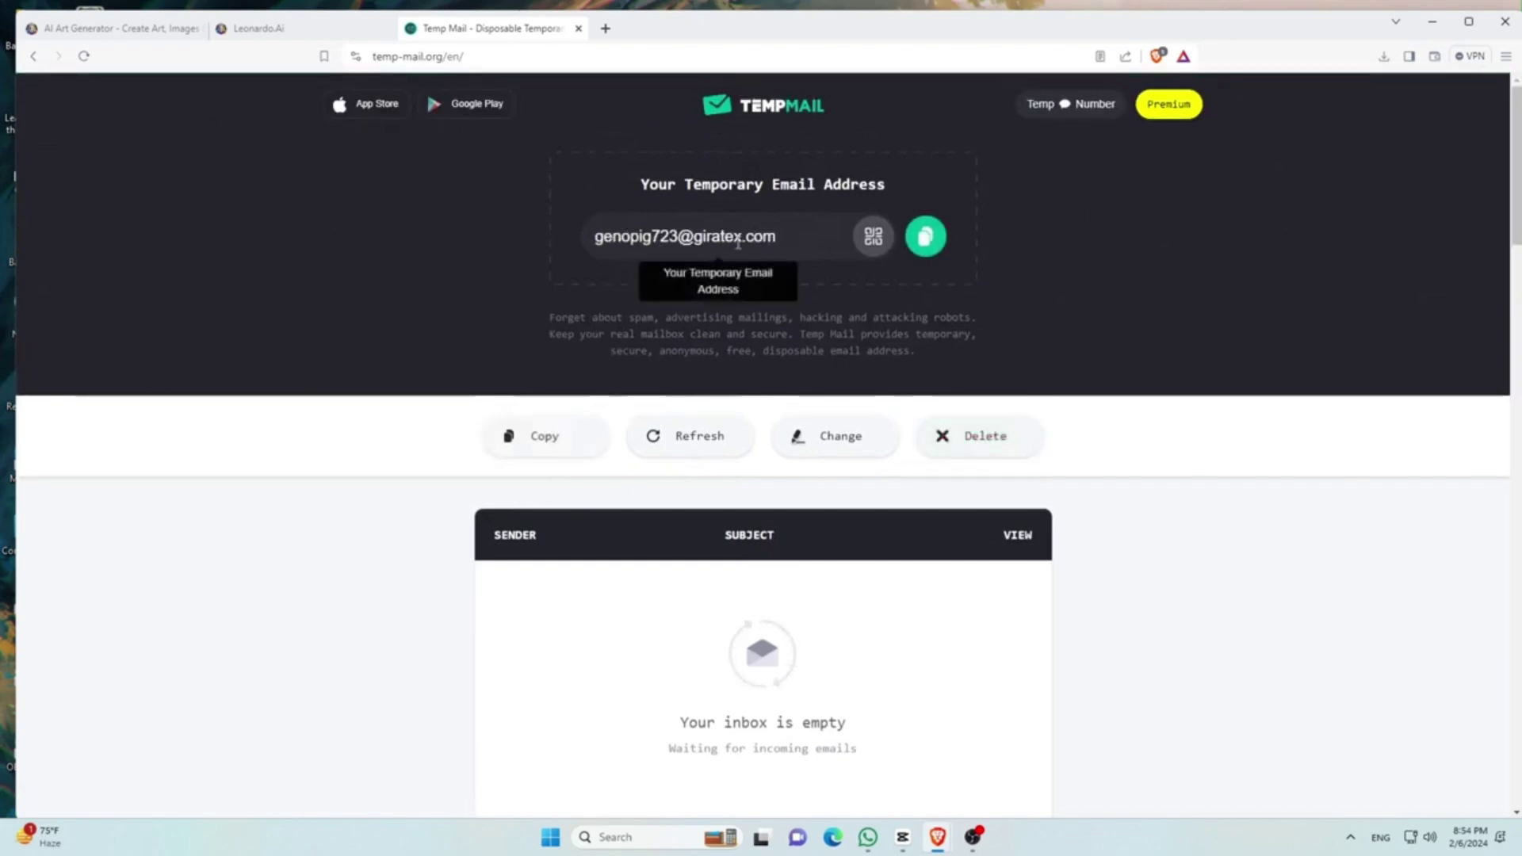
{"action": "left_click", "coordinate": [924, 238]}
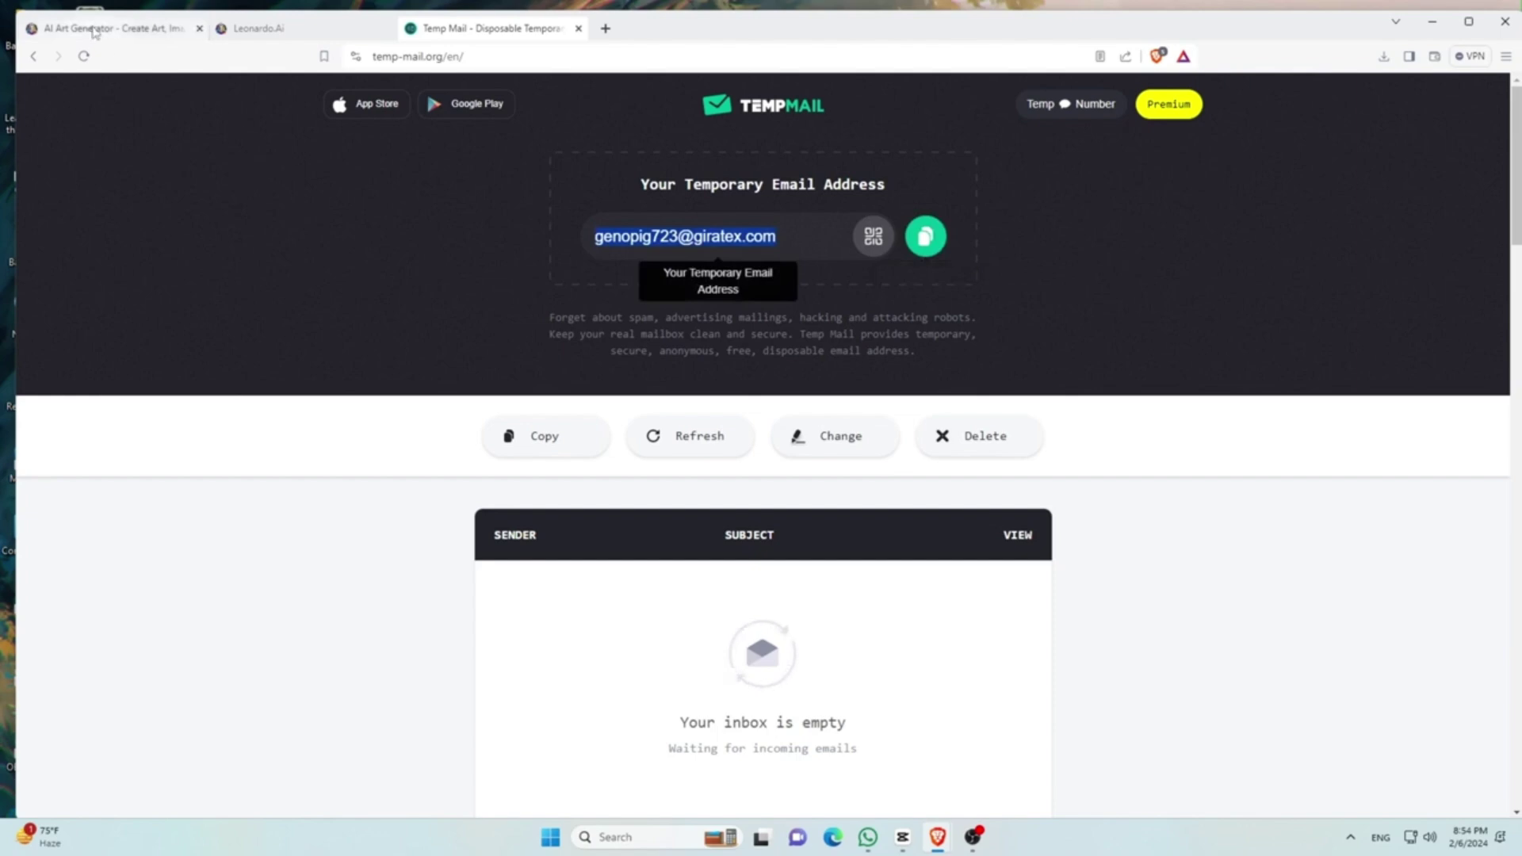
- Switch the Leonardo AI login page to its sign-up form and fill in the email field with the copied temporary address
{"action": "left_click", "coordinate": [262, 32]}
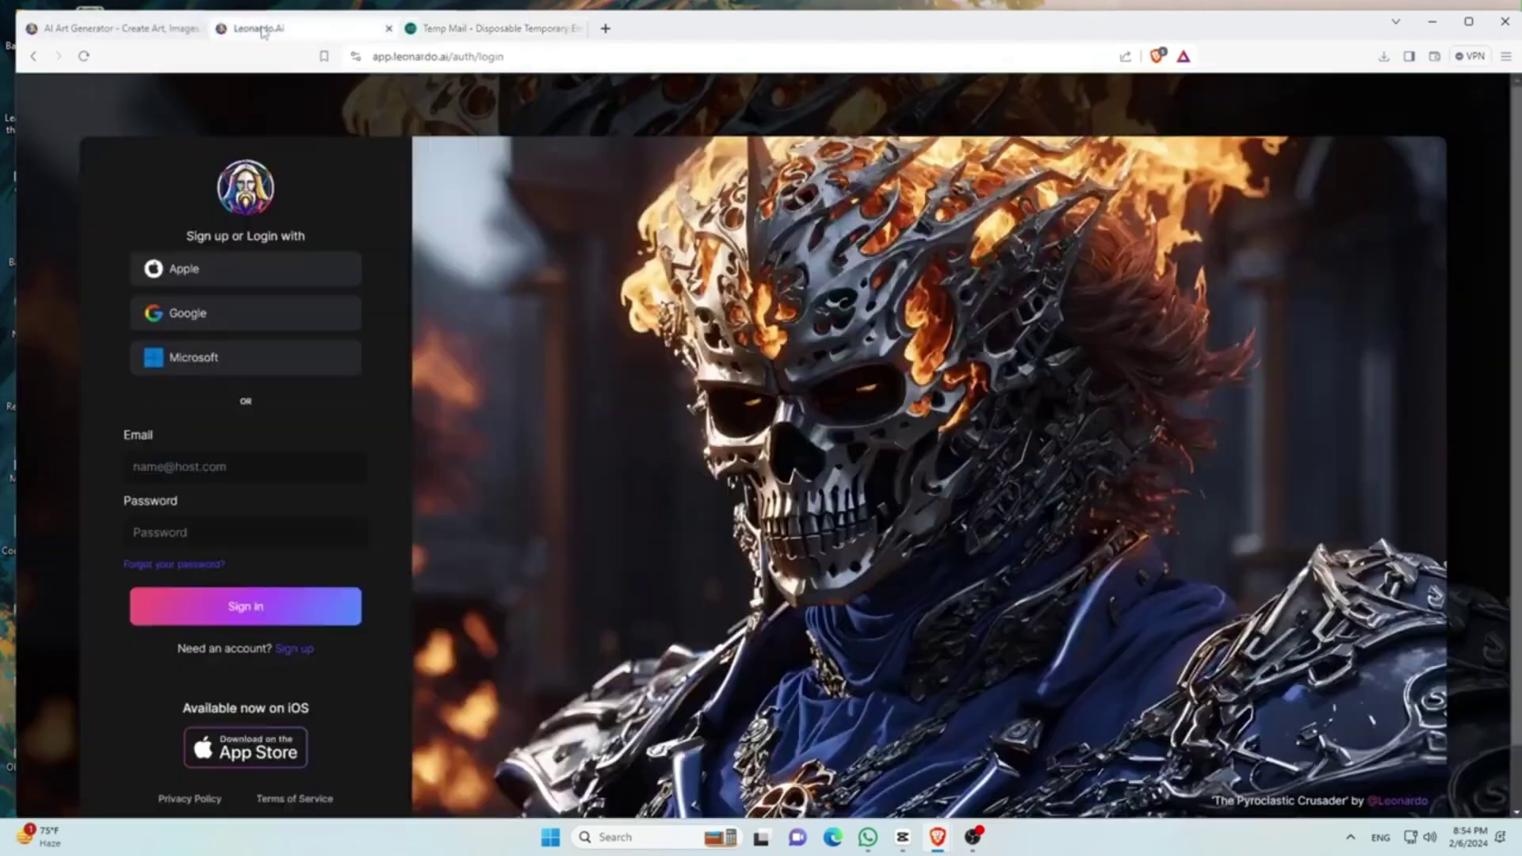
{"action": "scroll", "coordinate": [221, 446], "scroll_direction": "down", "scroll_amount": 1}
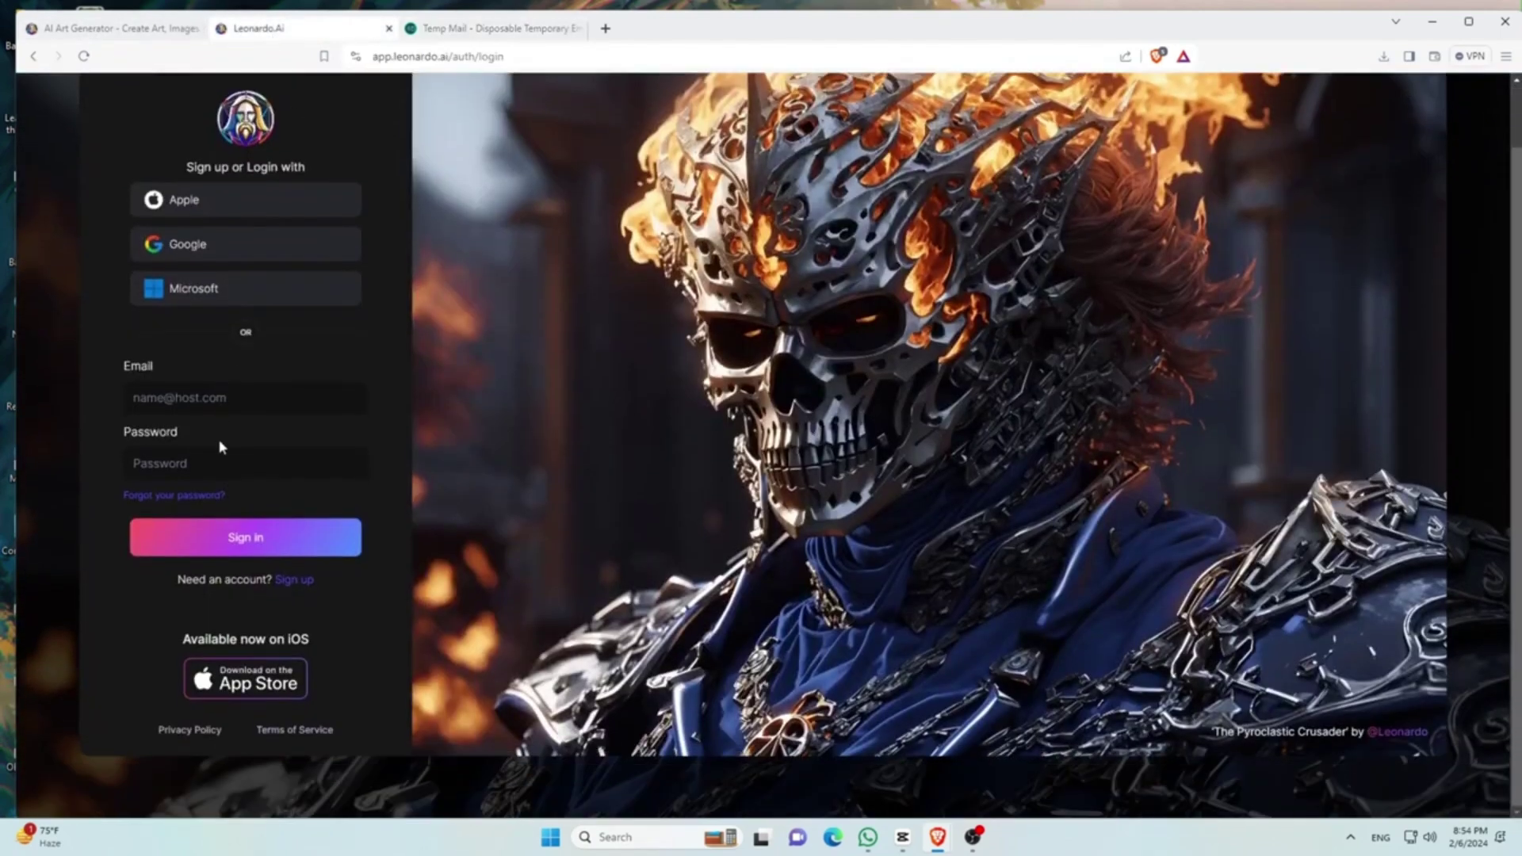
{"action": "left_click", "coordinate": [295, 579]}
{"action": "right_click", "coordinate": [167, 438]}
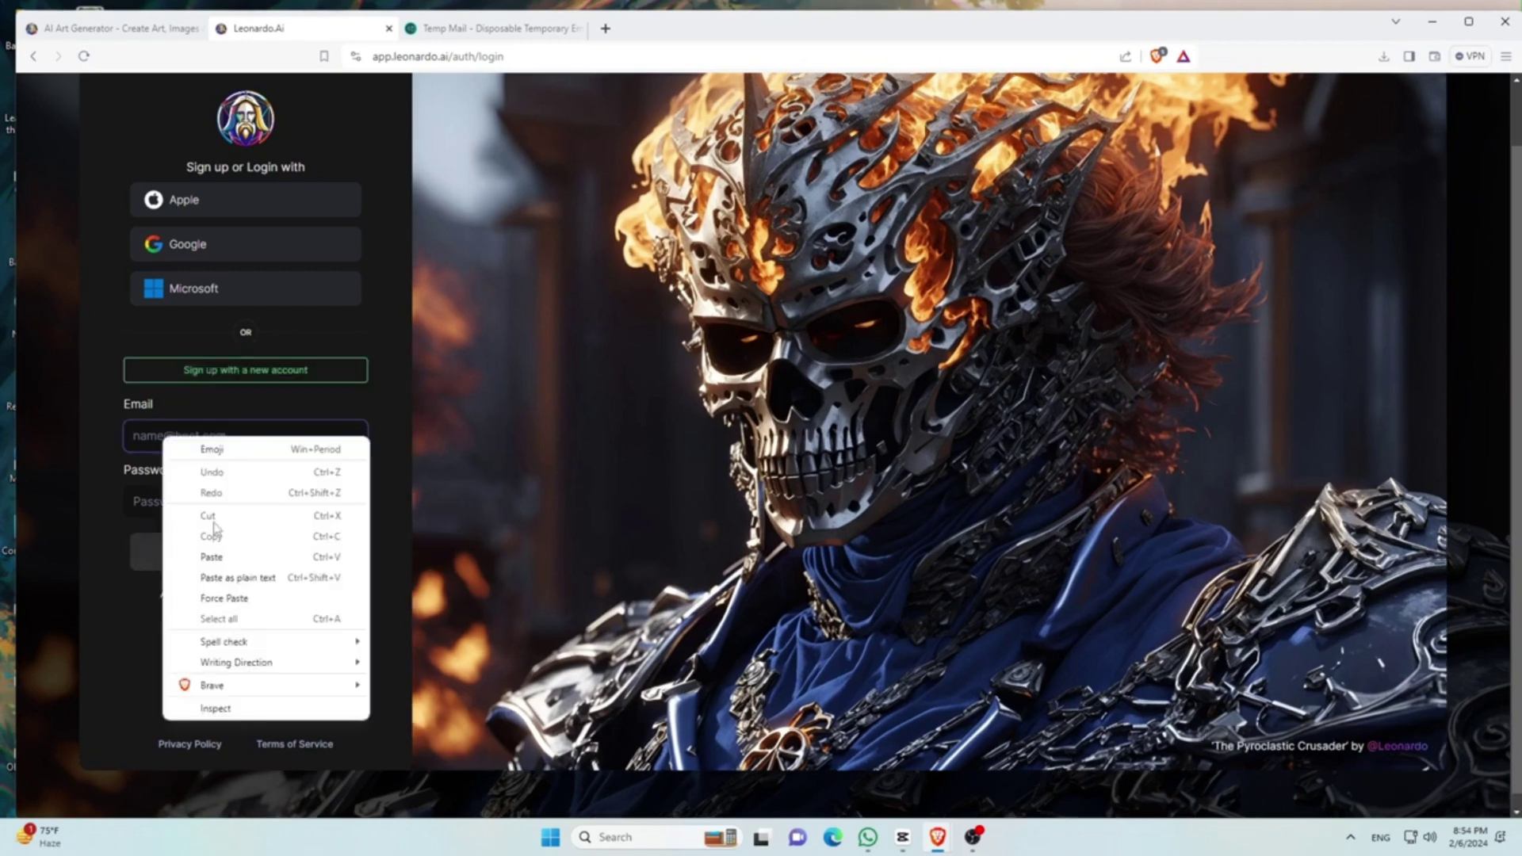
{"action": "left_click", "coordinate": [193, 545]}
- Enter the account password with an upper-case letter added and submit the Leonardo AI sign-up form
{"action": "right_click", "coordinate": [208, 506]}
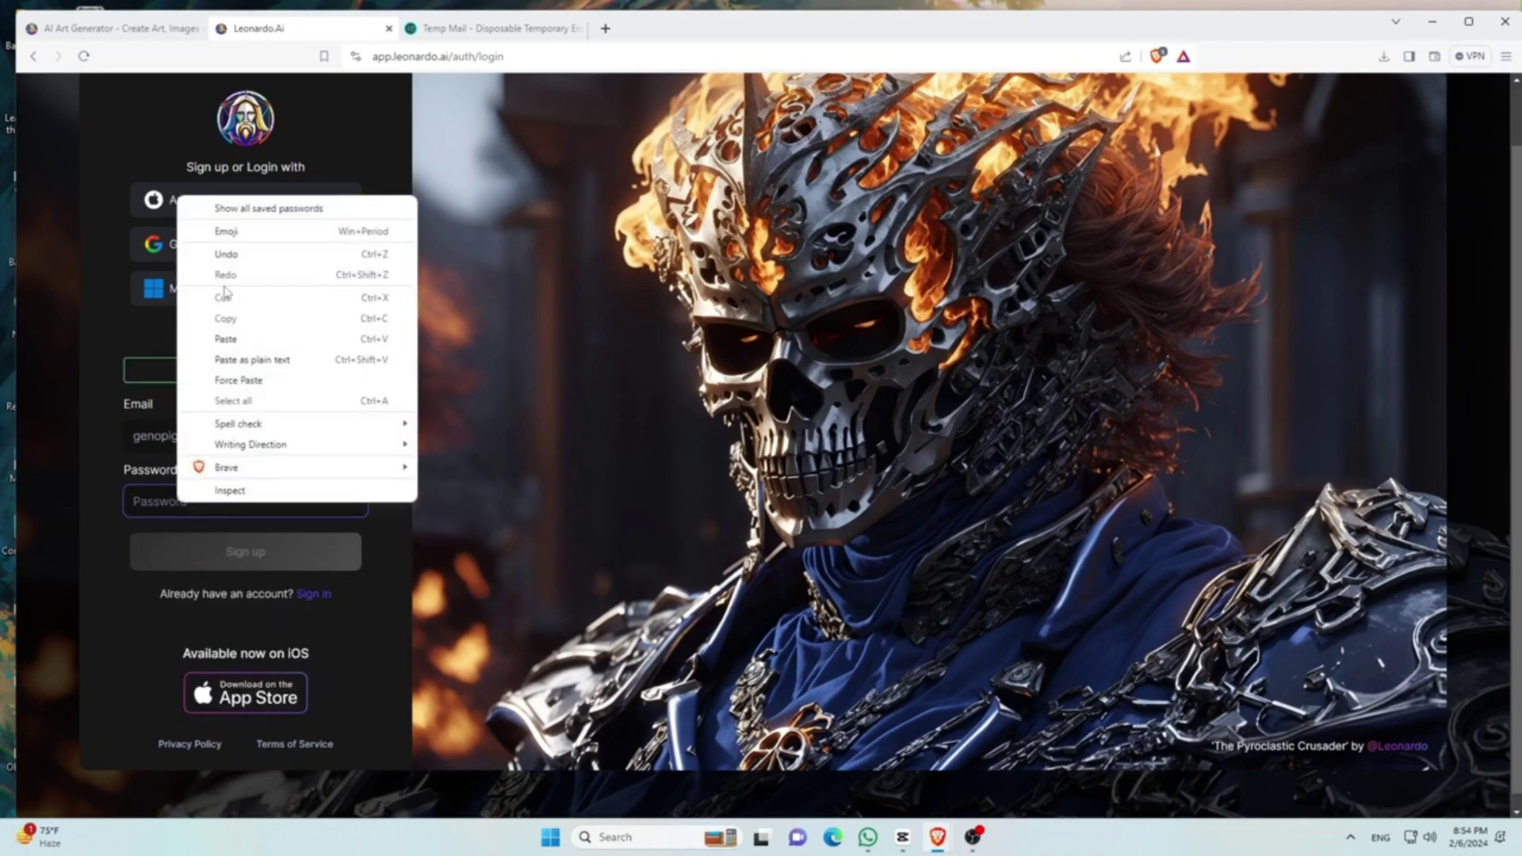
{"action": "left_click", "coordinate": [238, 337]}
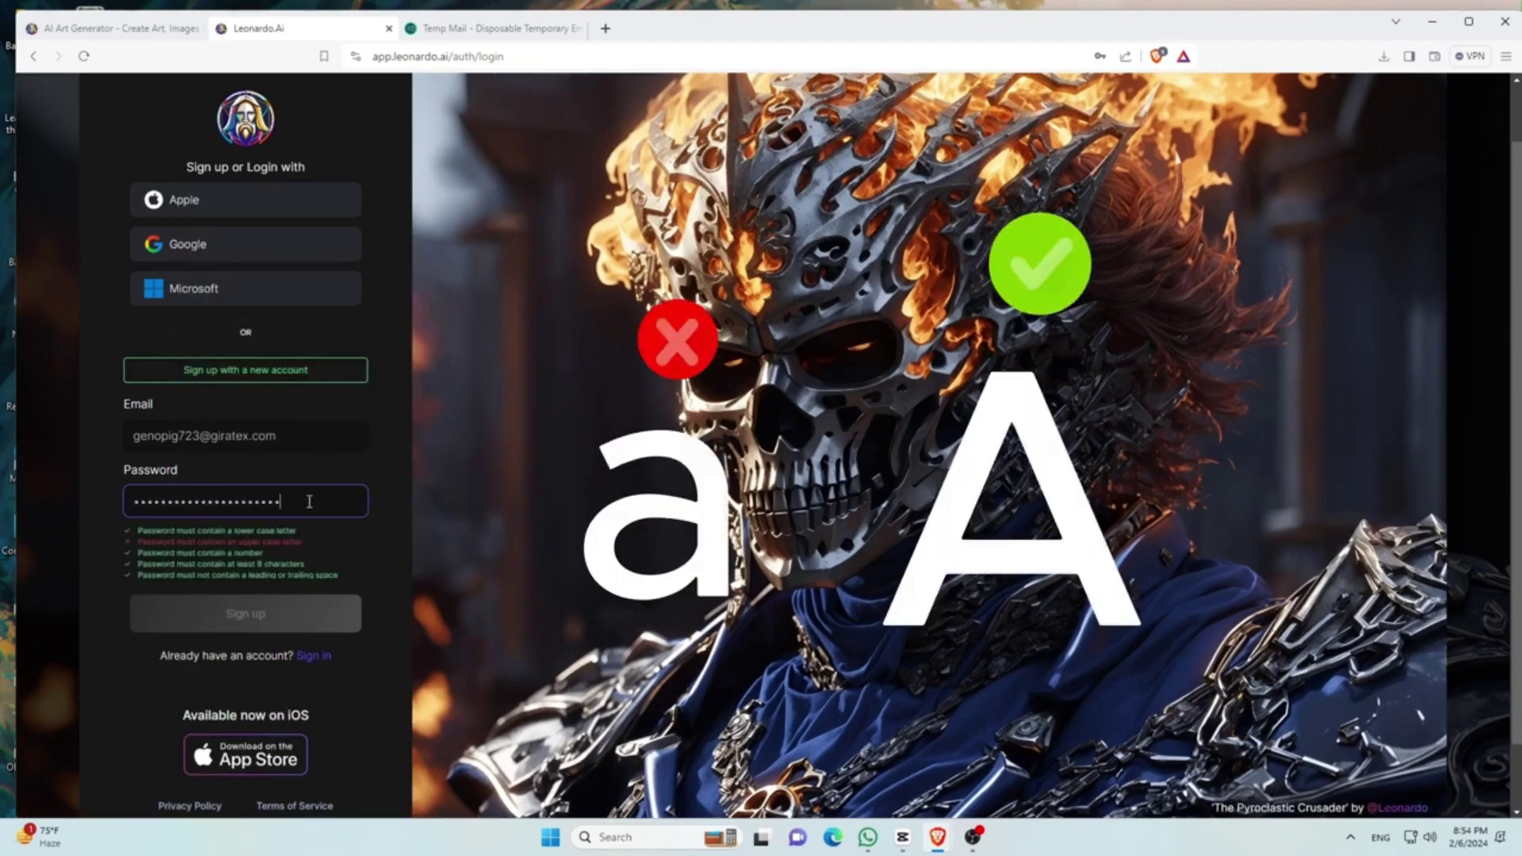
{"action": "type", "text": "A"}
{"action": "left_click", "coordinate": [250, 623]}
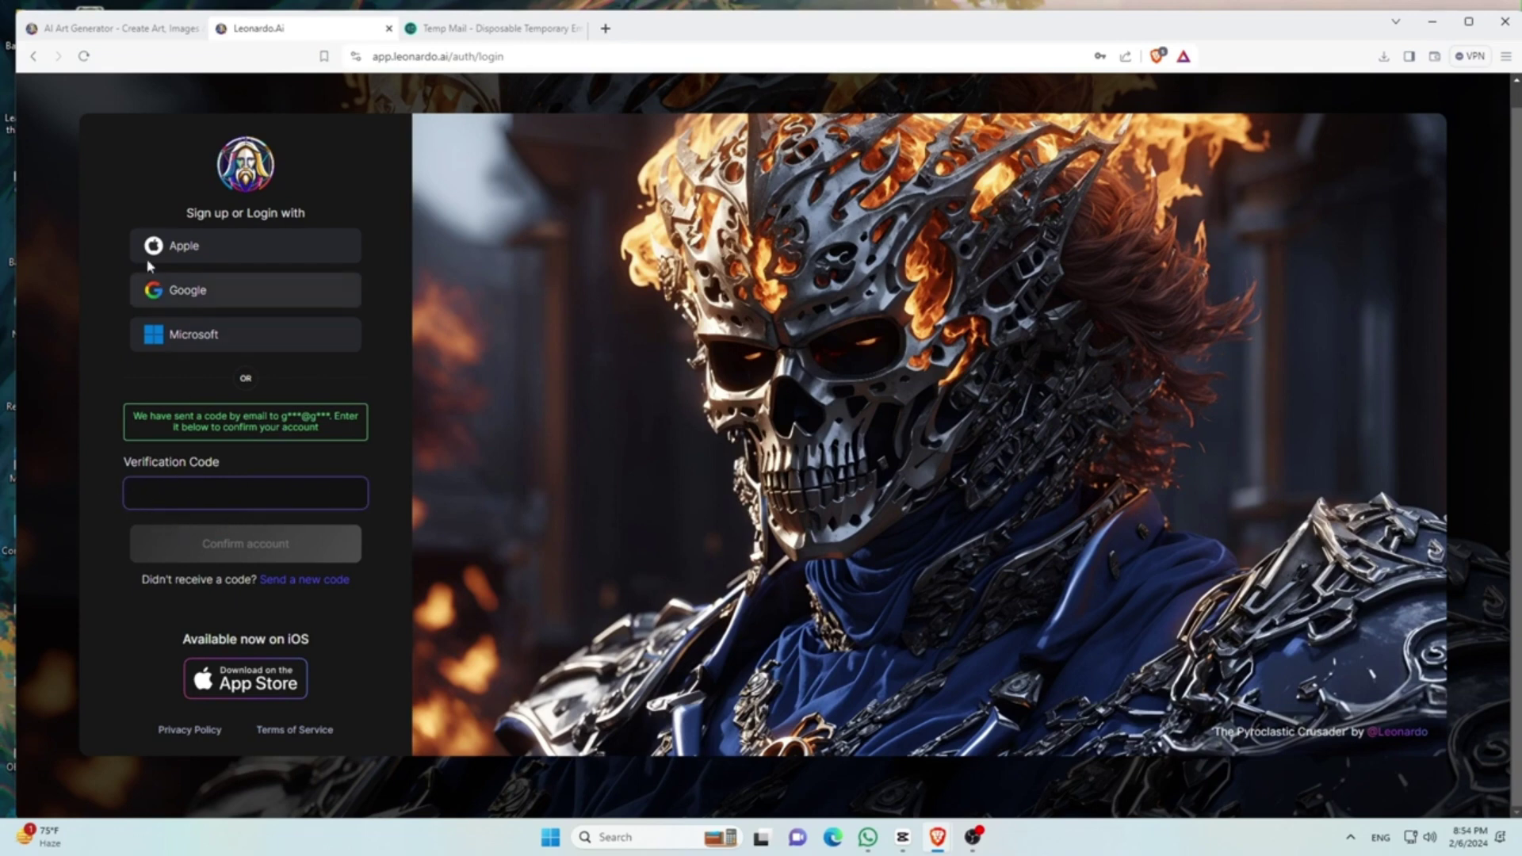
- Switch to Temp Mail, open the Leonardo AI verification email and copy its confirmation code
{"action": "left_click", "coordinate": [466, 34]}
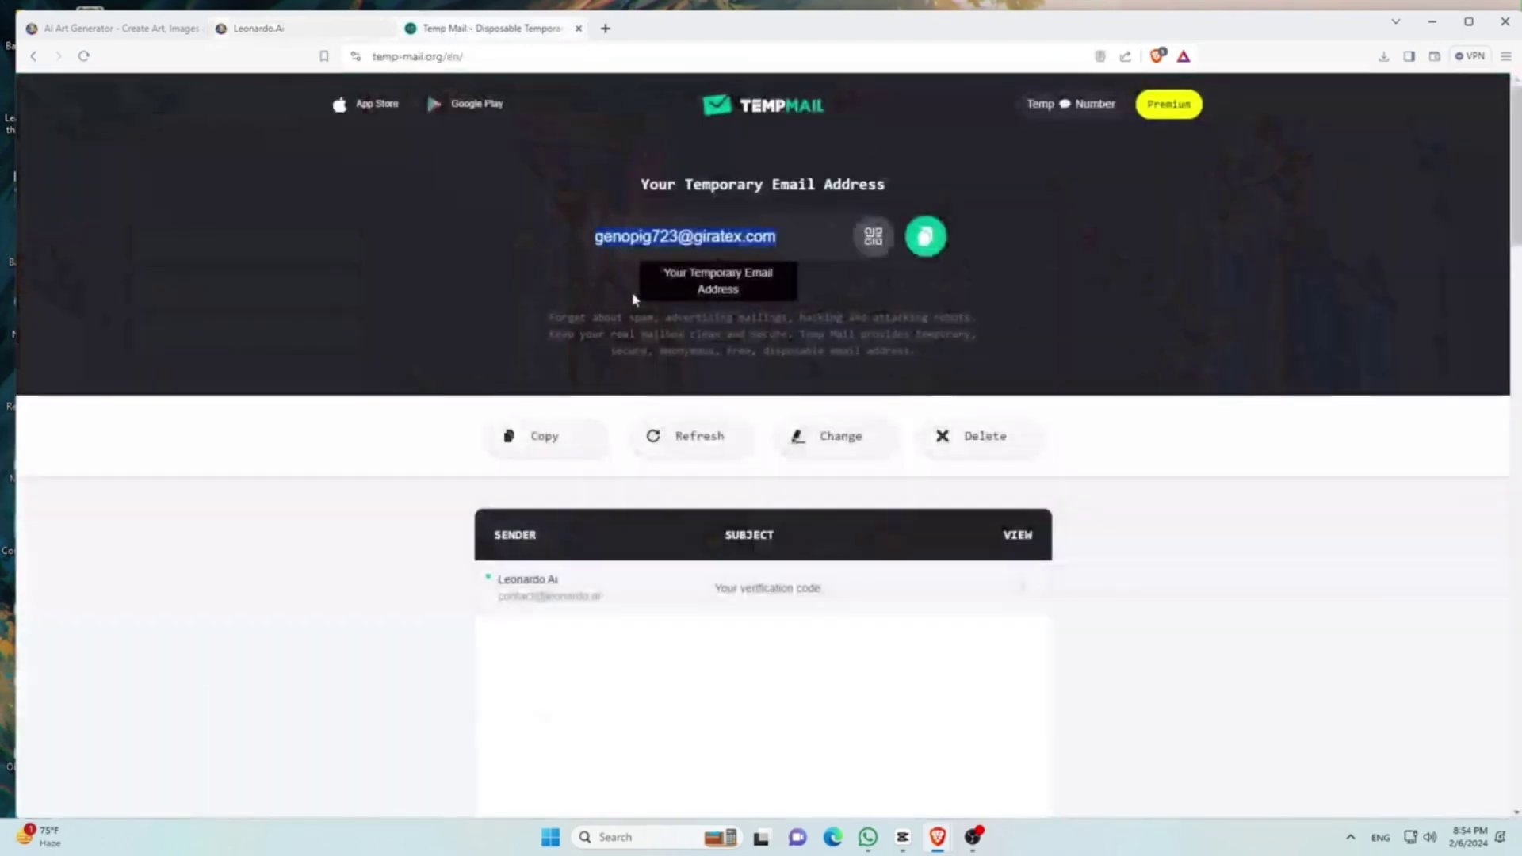
{"action": "scroll", "coordinate": [682, 500], "scroll_direction": "down", "scroll_amount": 2}
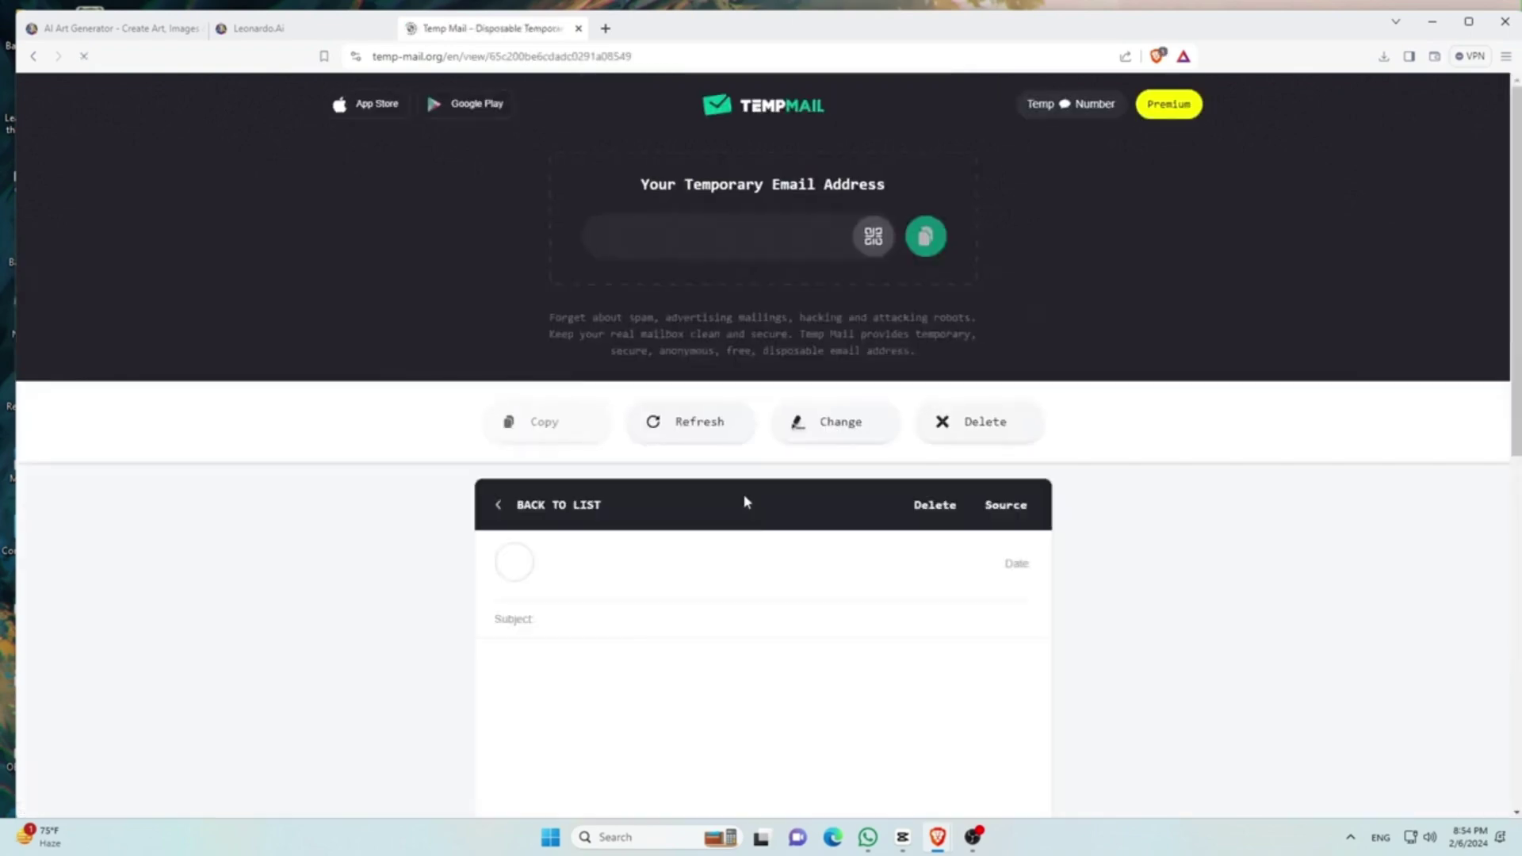
{"action": "scroll", "coordinate": [558, 333], "scroll_direction": "down", "scroll_amount": 5}
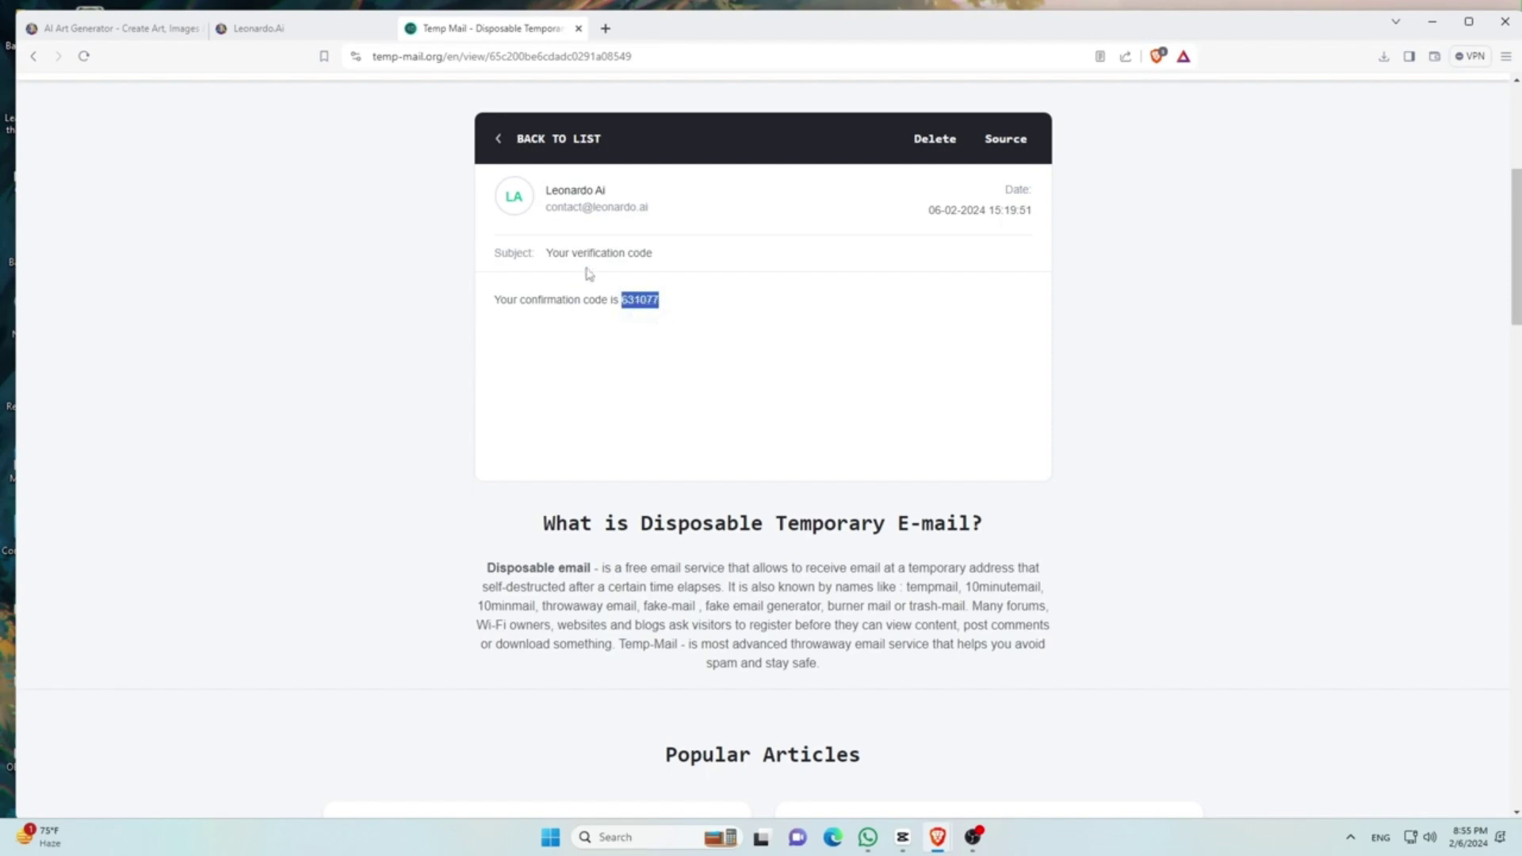
- Paste the verification code into Leonardo AI's sign-up page and confirm the account
{"action": "left_click", "coordinate": [258, 28]}
{"action": "right_click", "coordinate": [209, 485]}
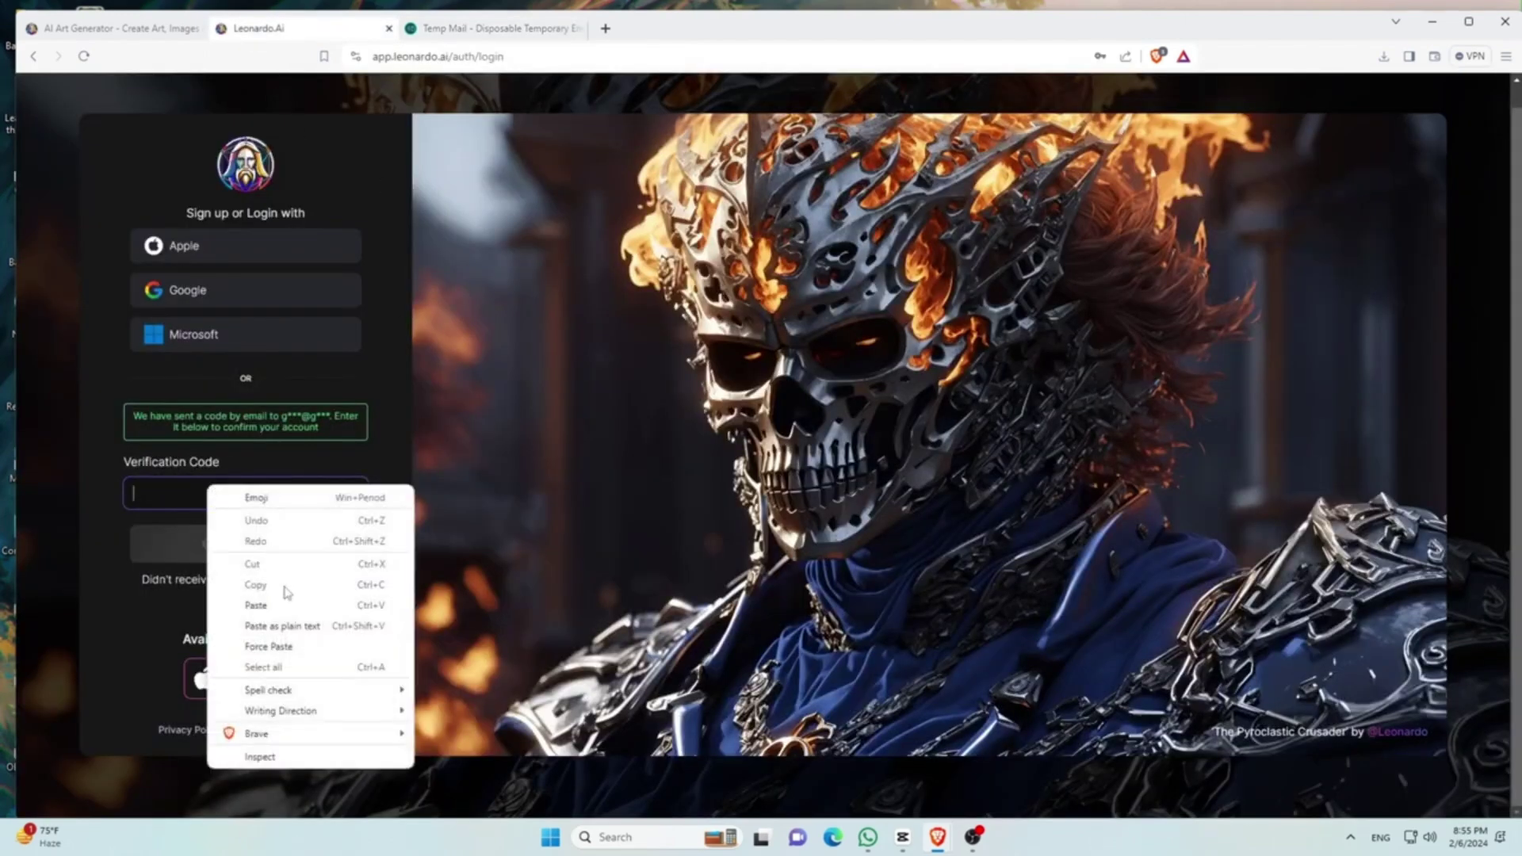
{"action": "left_click", "coordinate": [238, 593]}
{"action": "left_click", "coordinate": [246, 544]}
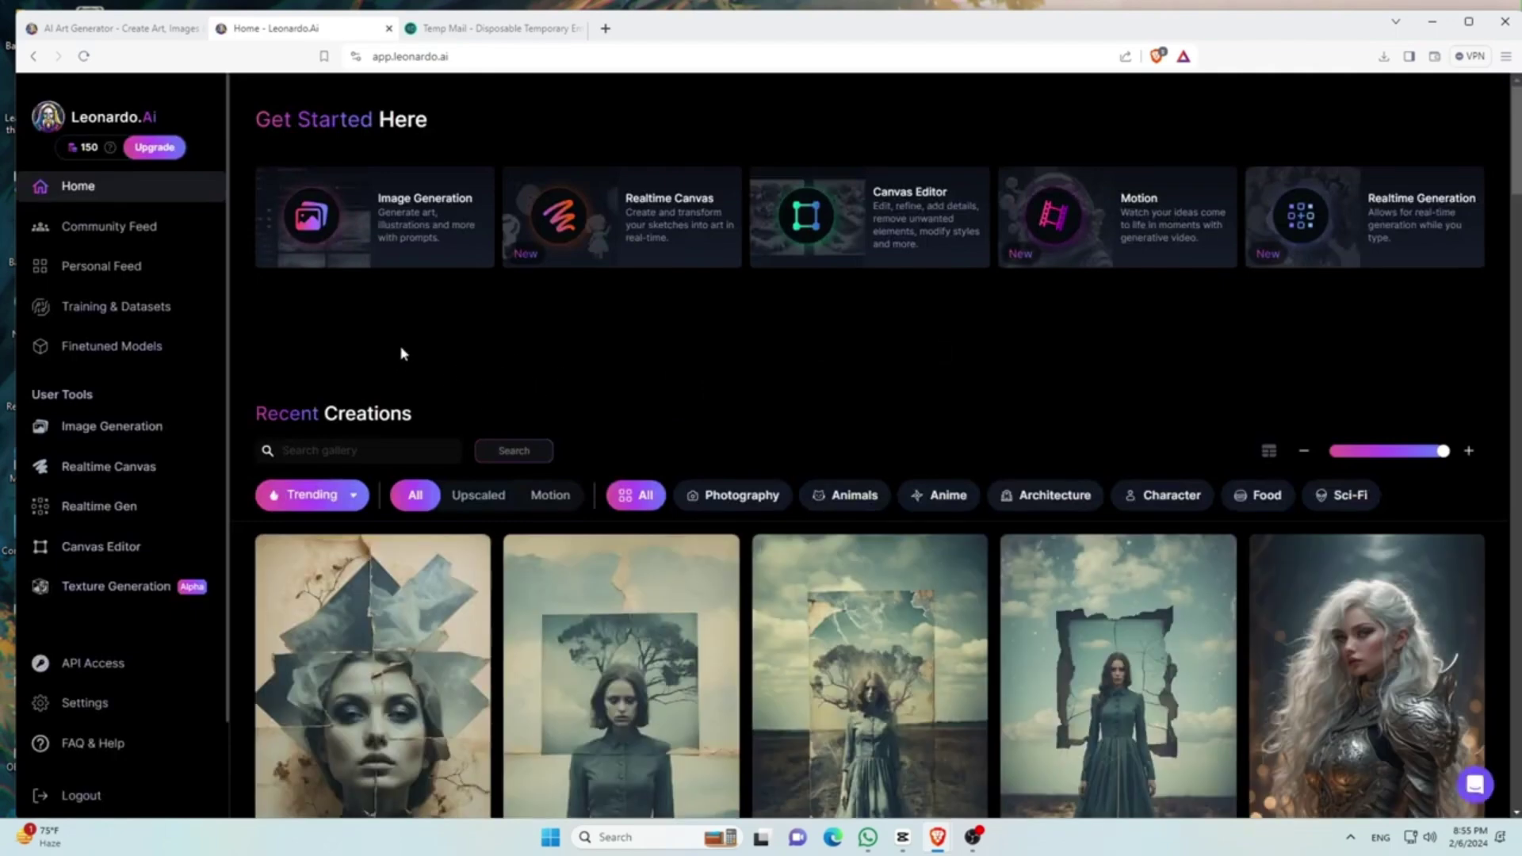
- Open Leonardo AI's Image Generation page, and switch to ChatGPT to paste the copied text into a new chat message
{"action": "left_click", "coordinate": [130, 432]}
{"action": "left_click", "coordinate": [358, 187]}
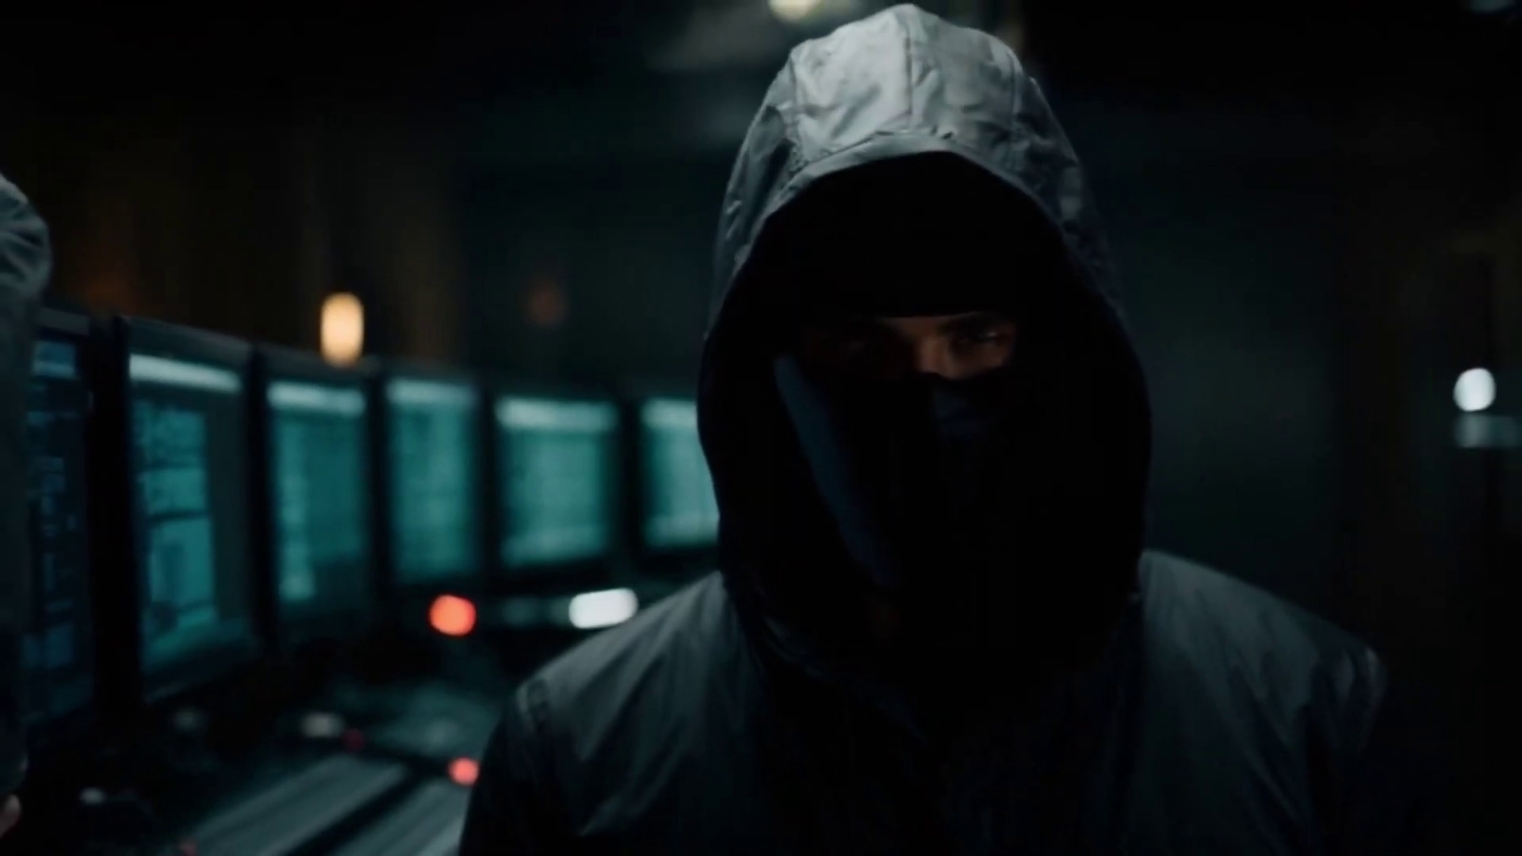
{"action": "right_click", "coordinate": [656, 774]}
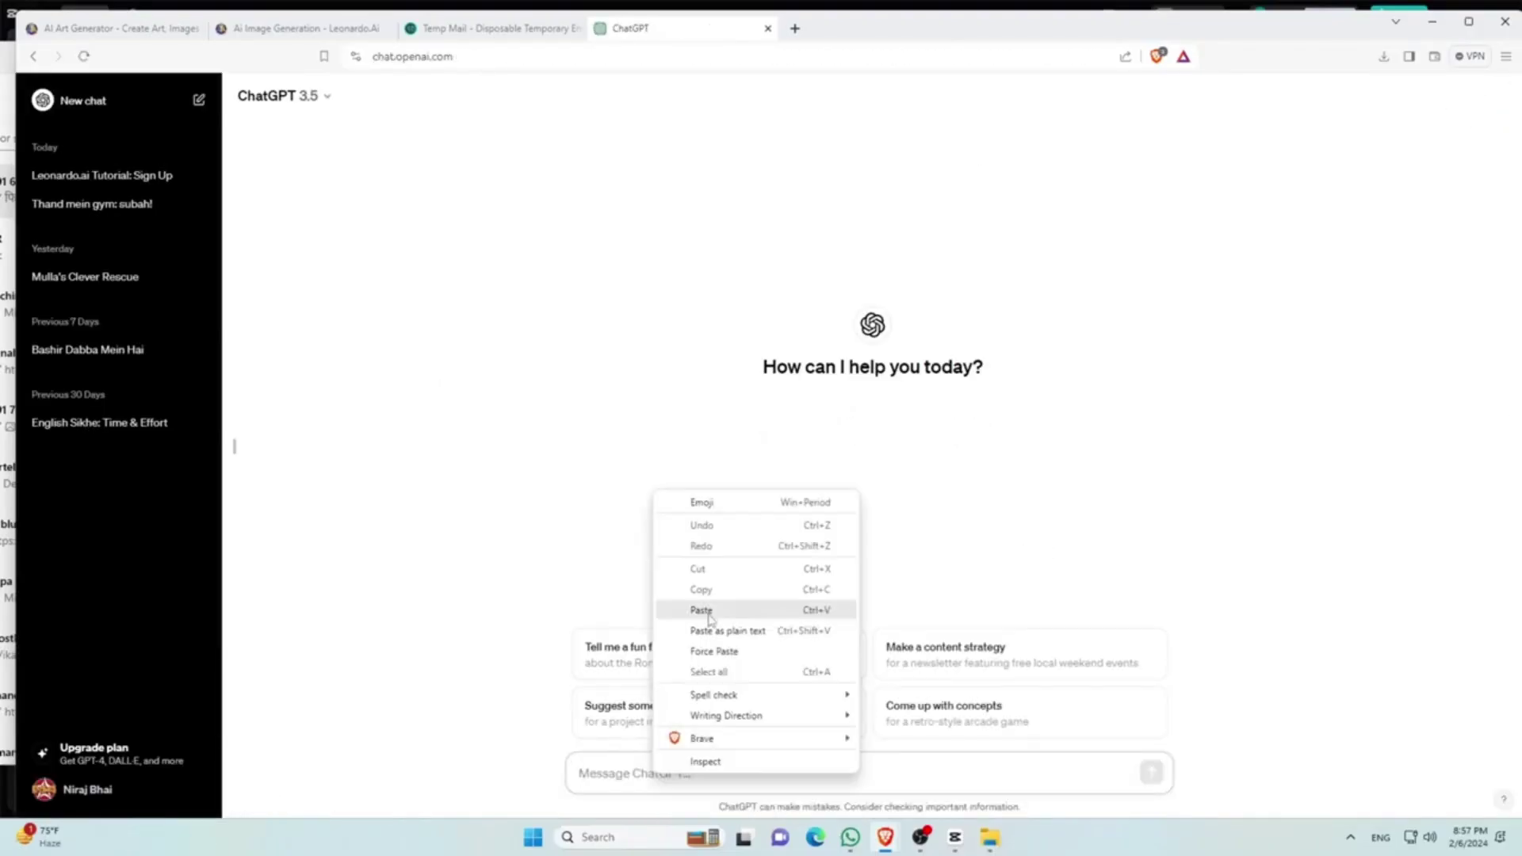
{"action": "left_click", "coordinate": [713, 604]}
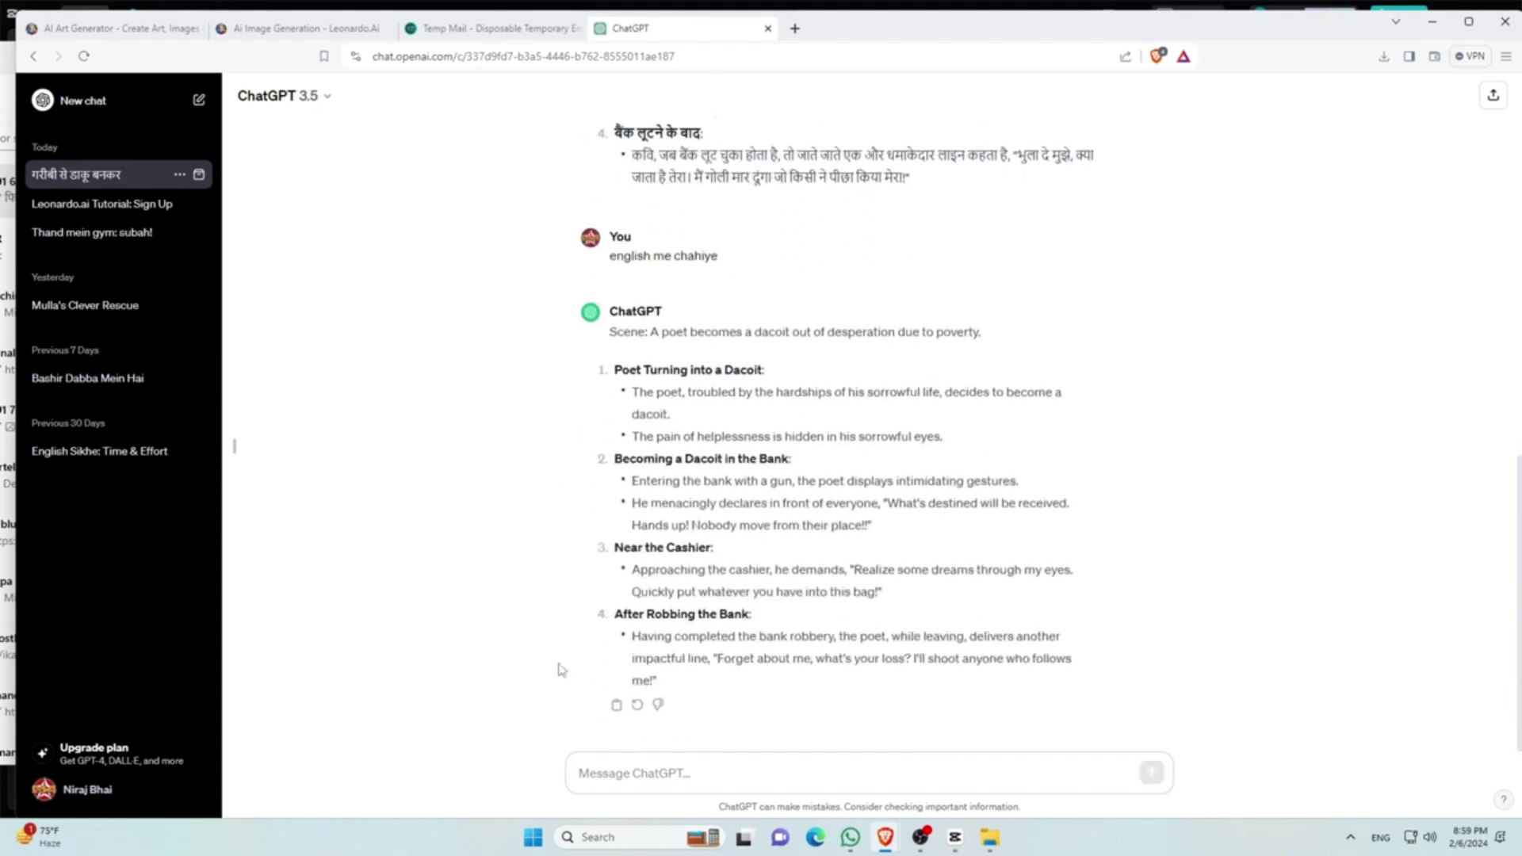
- Copy ChatGPT's English sentence about the poet deciding to become a dacoit and paste it as the Leonardo AI image prompt
{"action": "left_click_drag", "start_coordinate": [634, 393], "coordinate": [680, 419]}
{"action": "right_click", "coordinate": [680, 397]}
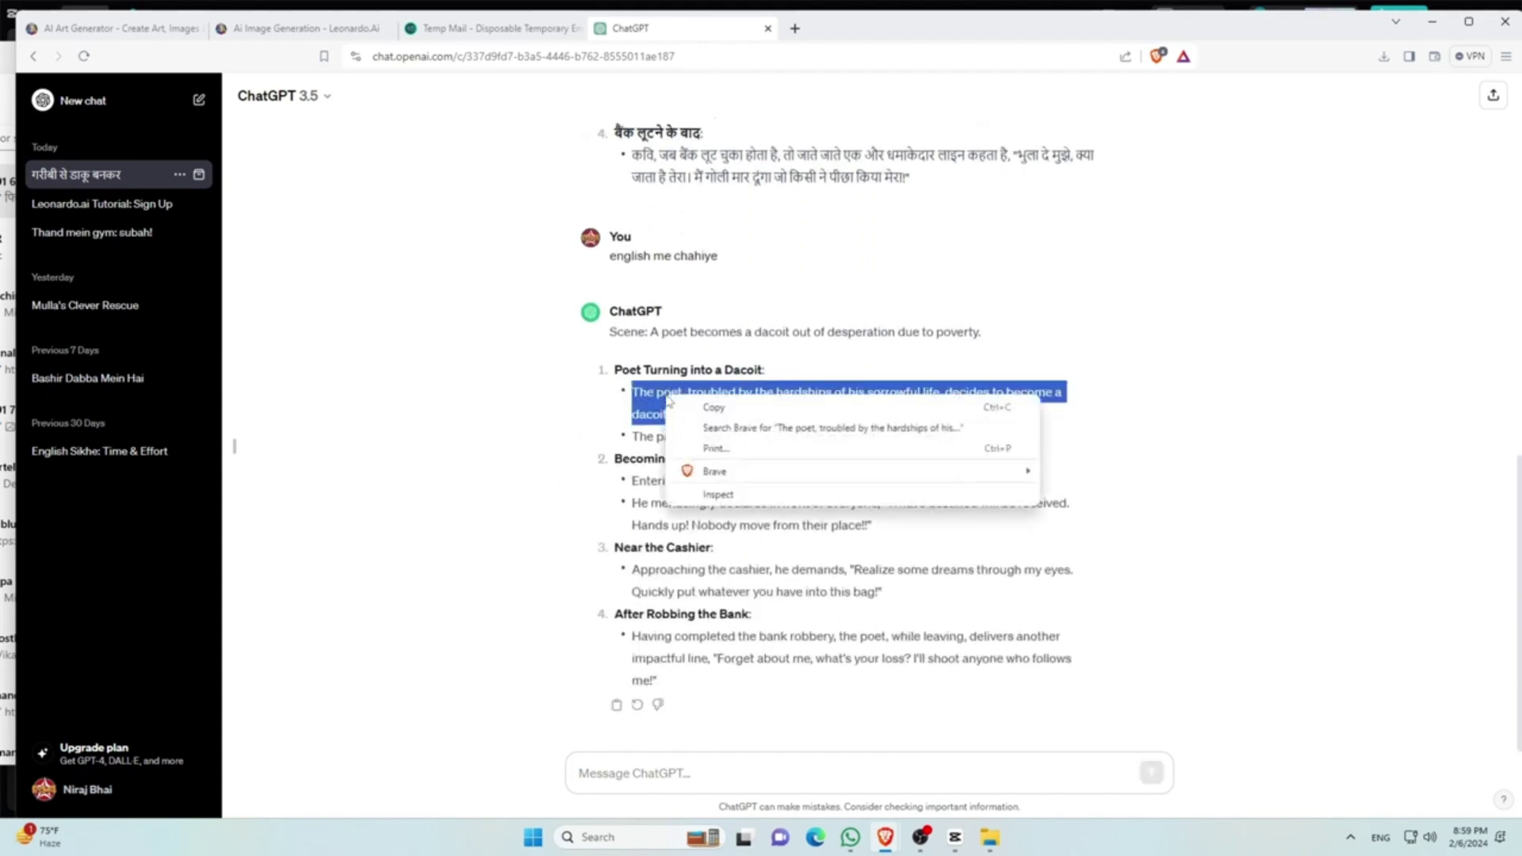
{"action": "left_click", "coordinate": [709, 407]}
{"action": "left_click", "coordinate": [302, 28]}
{"action": "right_click", "coordinate": [452, 184]}
{"action": "left_click", "coordinate": [476, 289]}
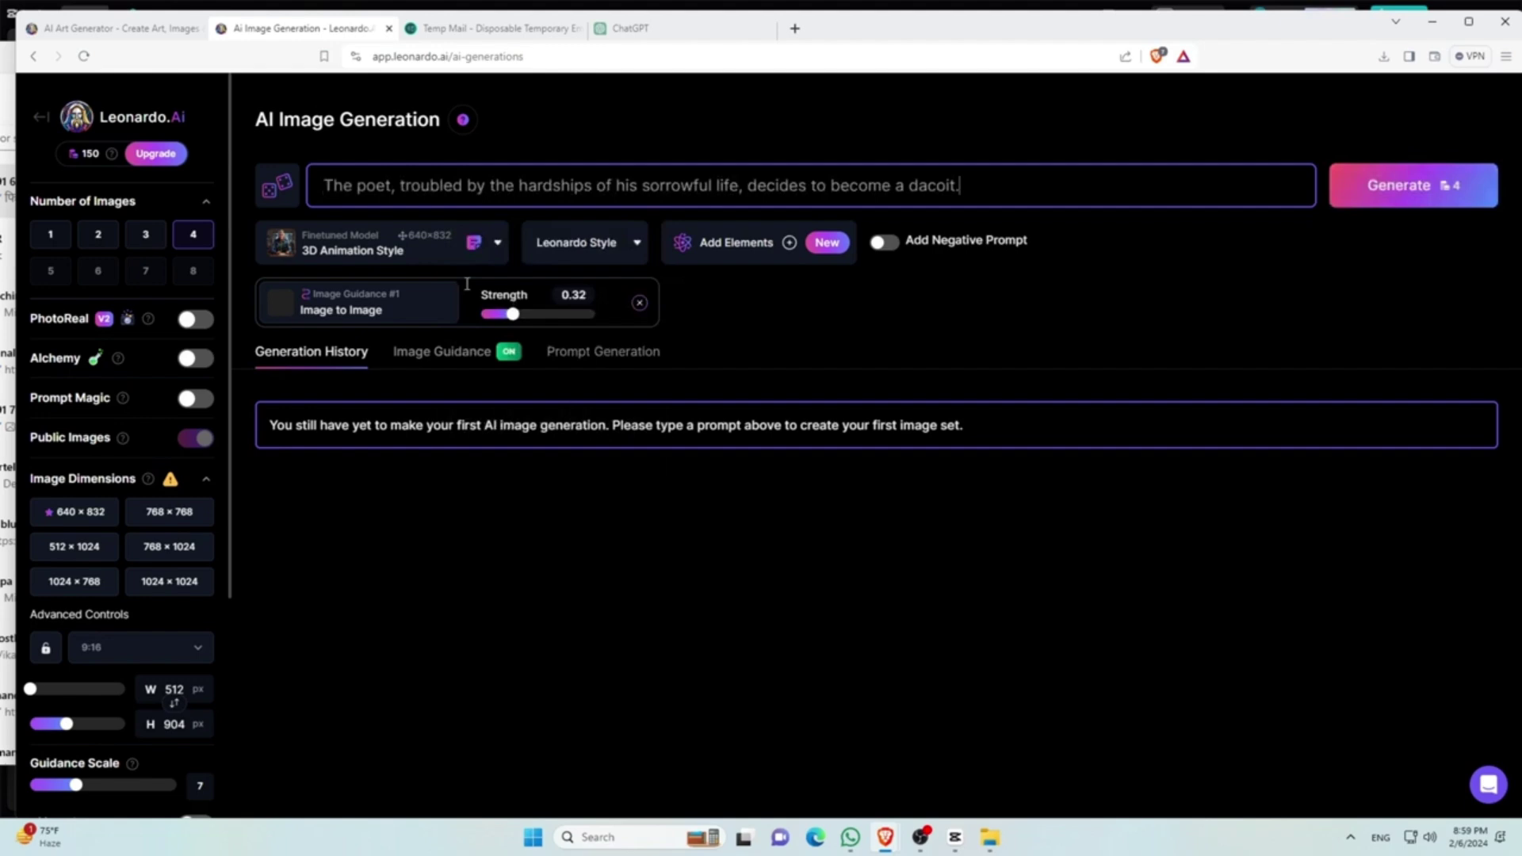
- Enable Prompt Magic, set the aspect ratio to 9:16 and start generating images from the poet prompt
{"action": "left_click", "coordinate": [195, 398]}
{"action": "scroll", "coordinate": [120, 549], "scroll_direction": "down", "scroll_amount": 2}
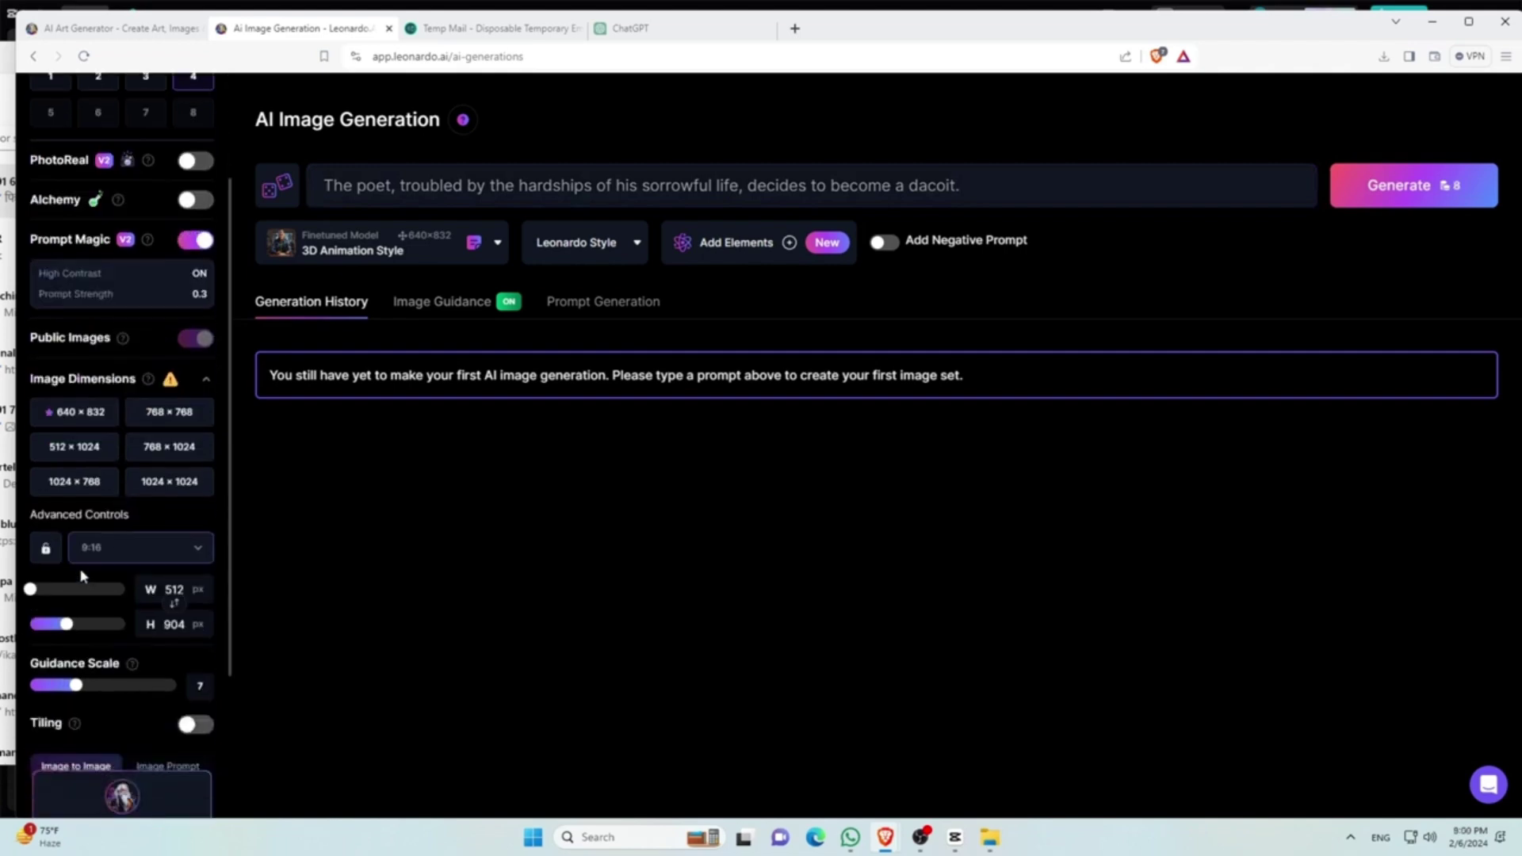
{"action": "left_click", "coordinate": [109, 547]}
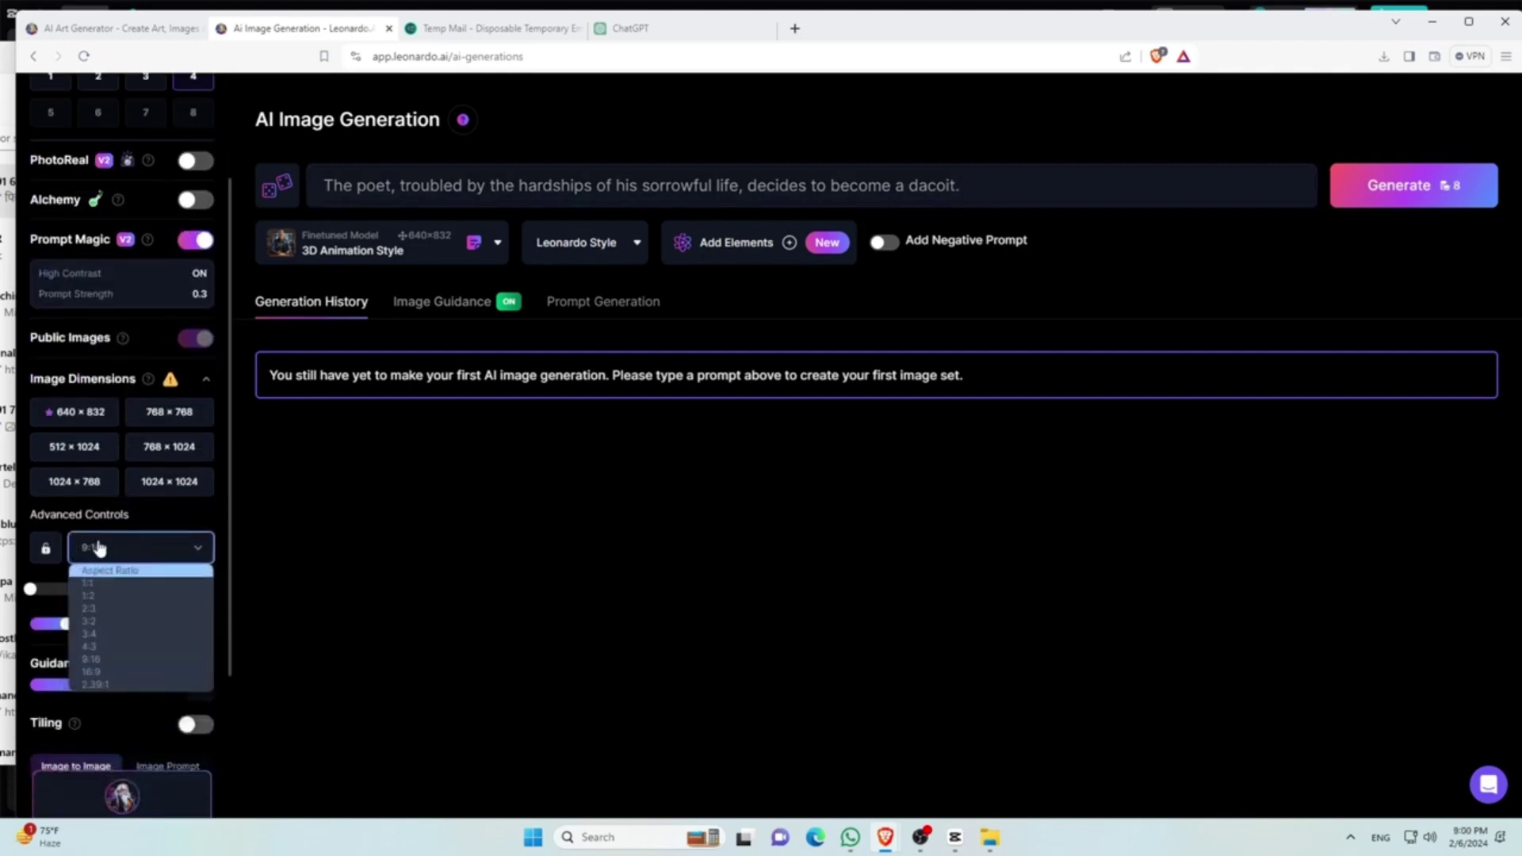
{"action": "left_click", "coordinate": [91, 658]}
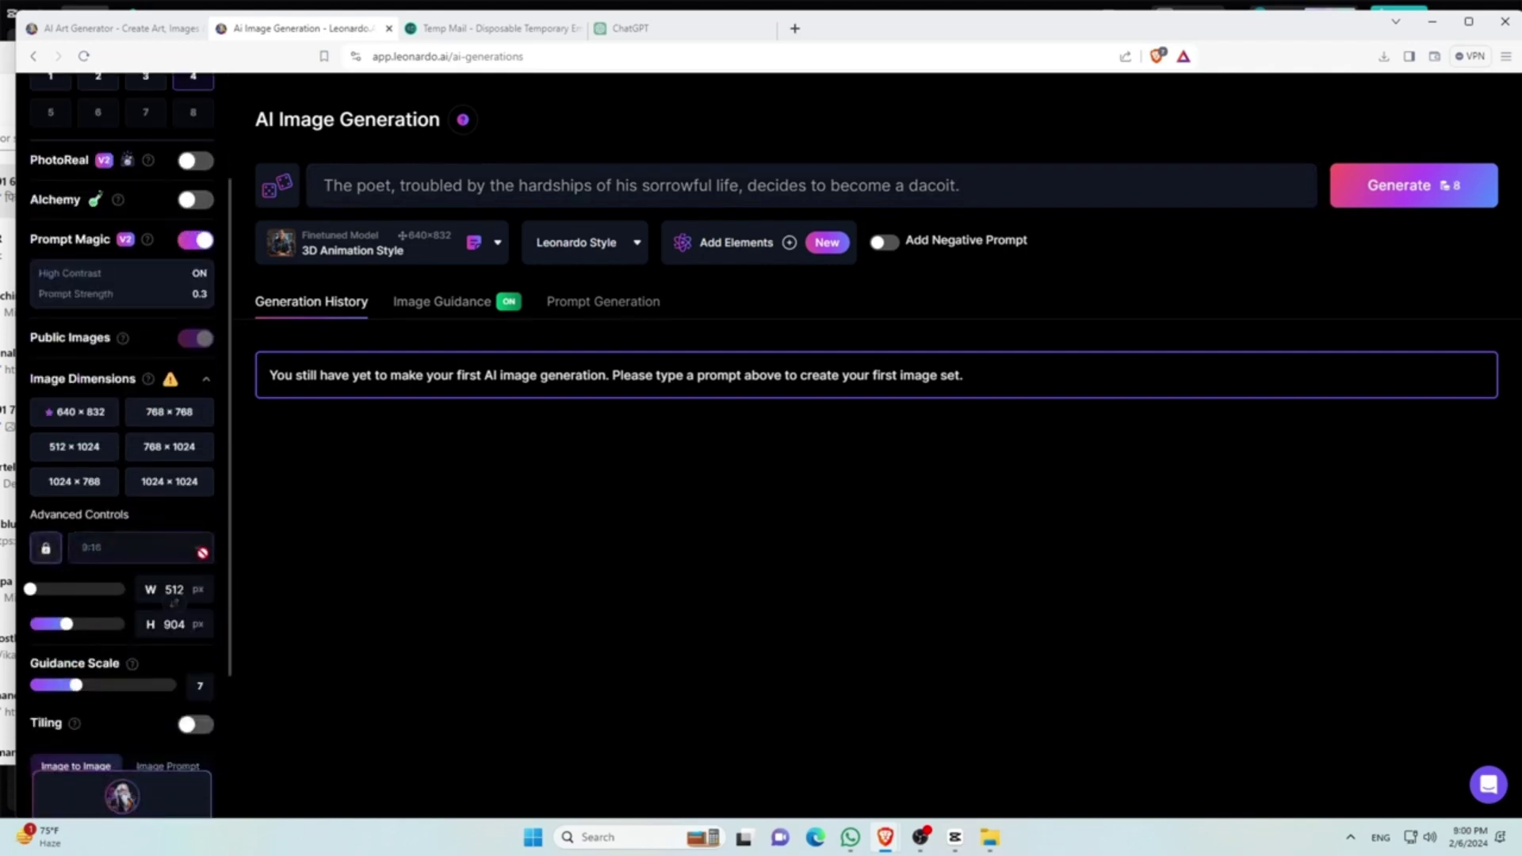
{"action": "left_click", "coordinate": [1396, 190]}
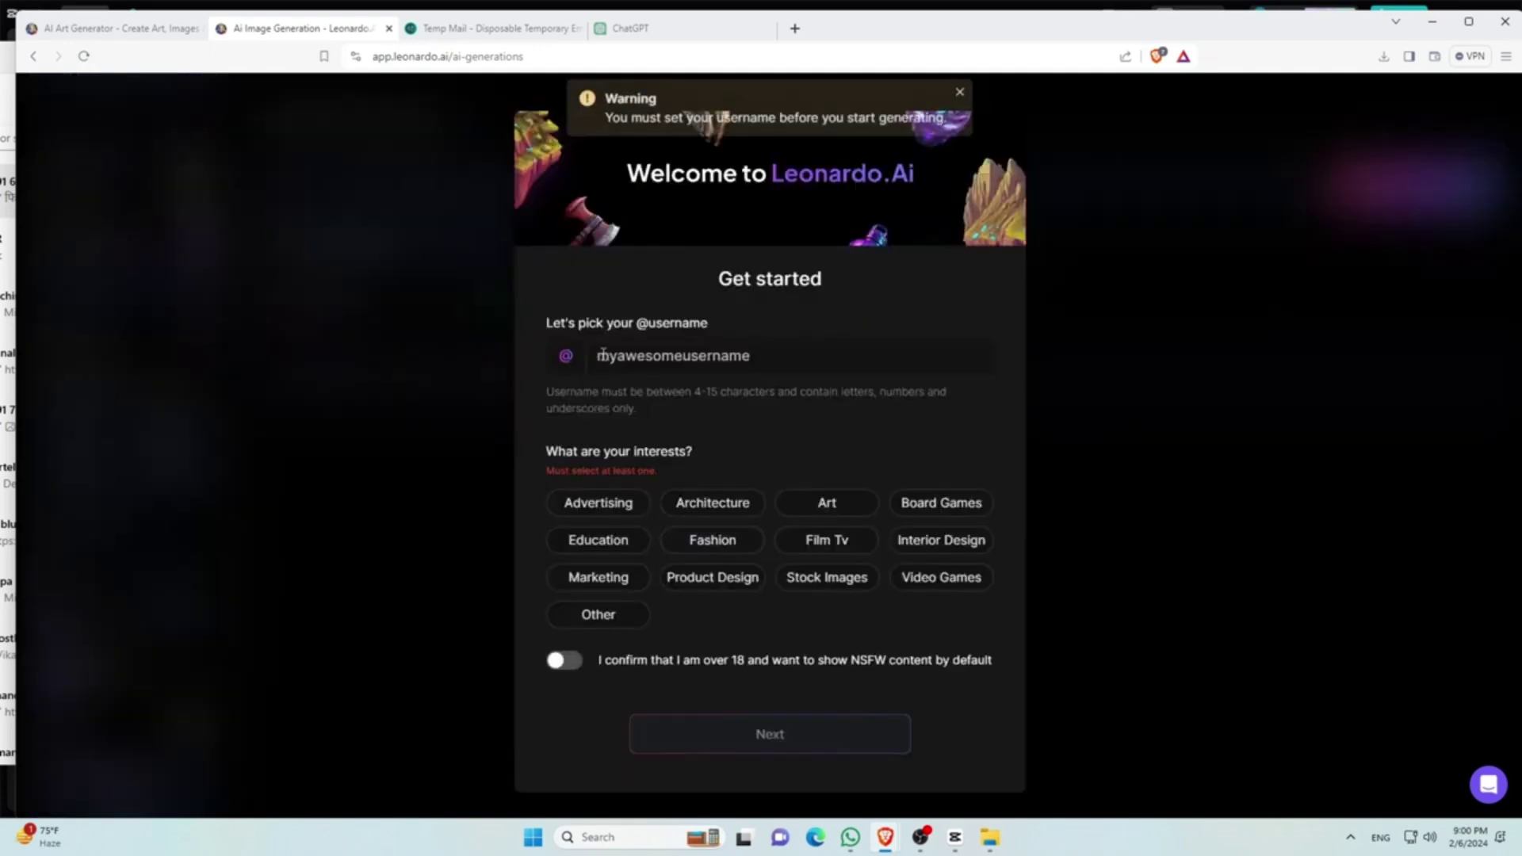
- Complete the Leonardo AI welcome form with username htnfm, the Advertising interest and the over-18 confirmation
{"action": "type", "text": "htnfbo"}
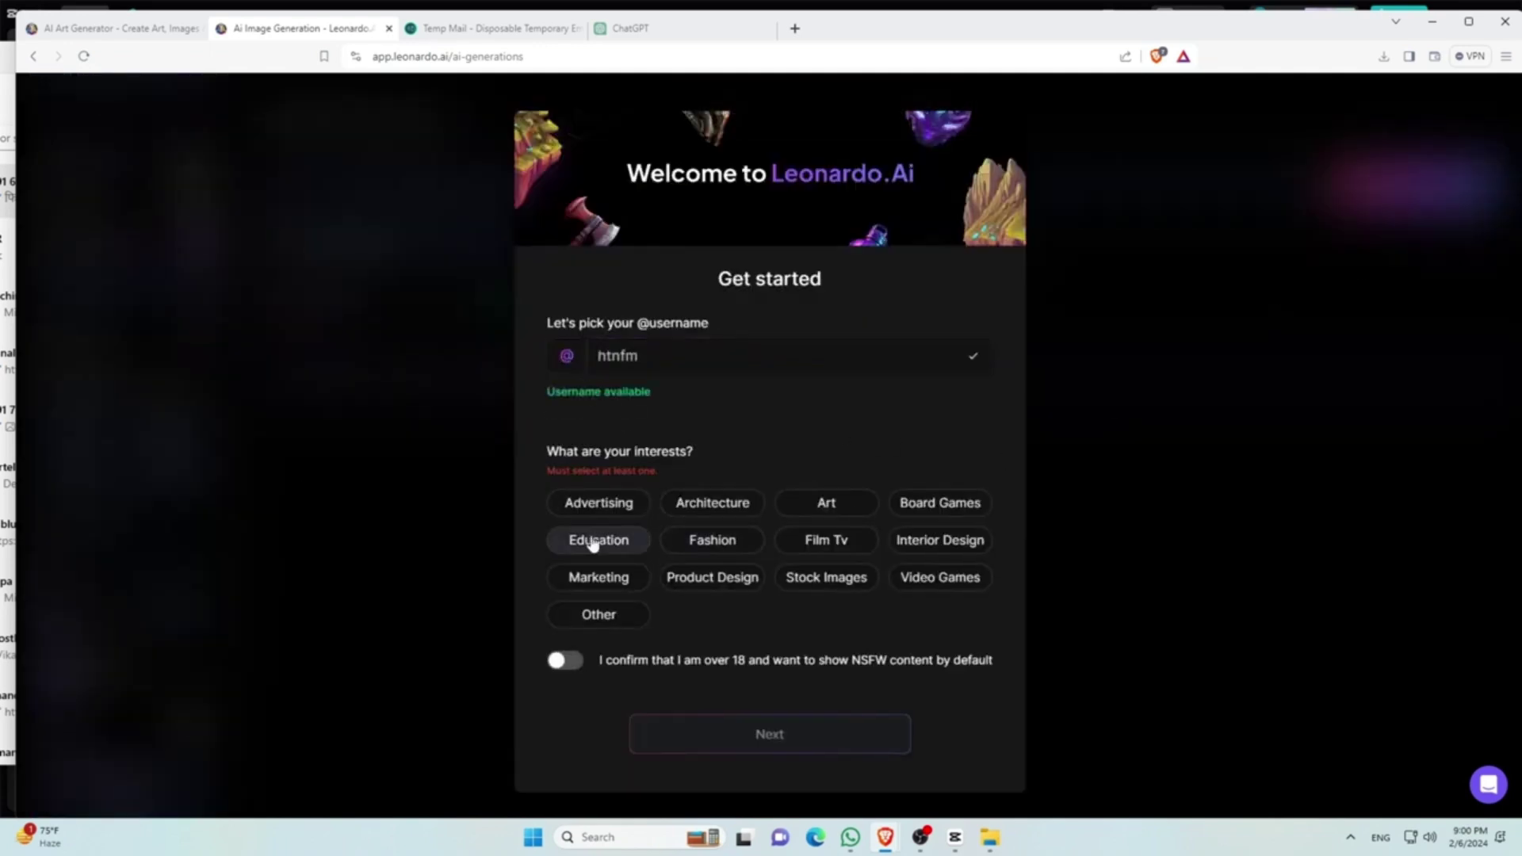
{"action": "left_click", "coordinate": [599, 502]}
{"action": "left_click", "coordinate": [564, 660]}
{"action": "left_click", "coordinate": [770, 734]}
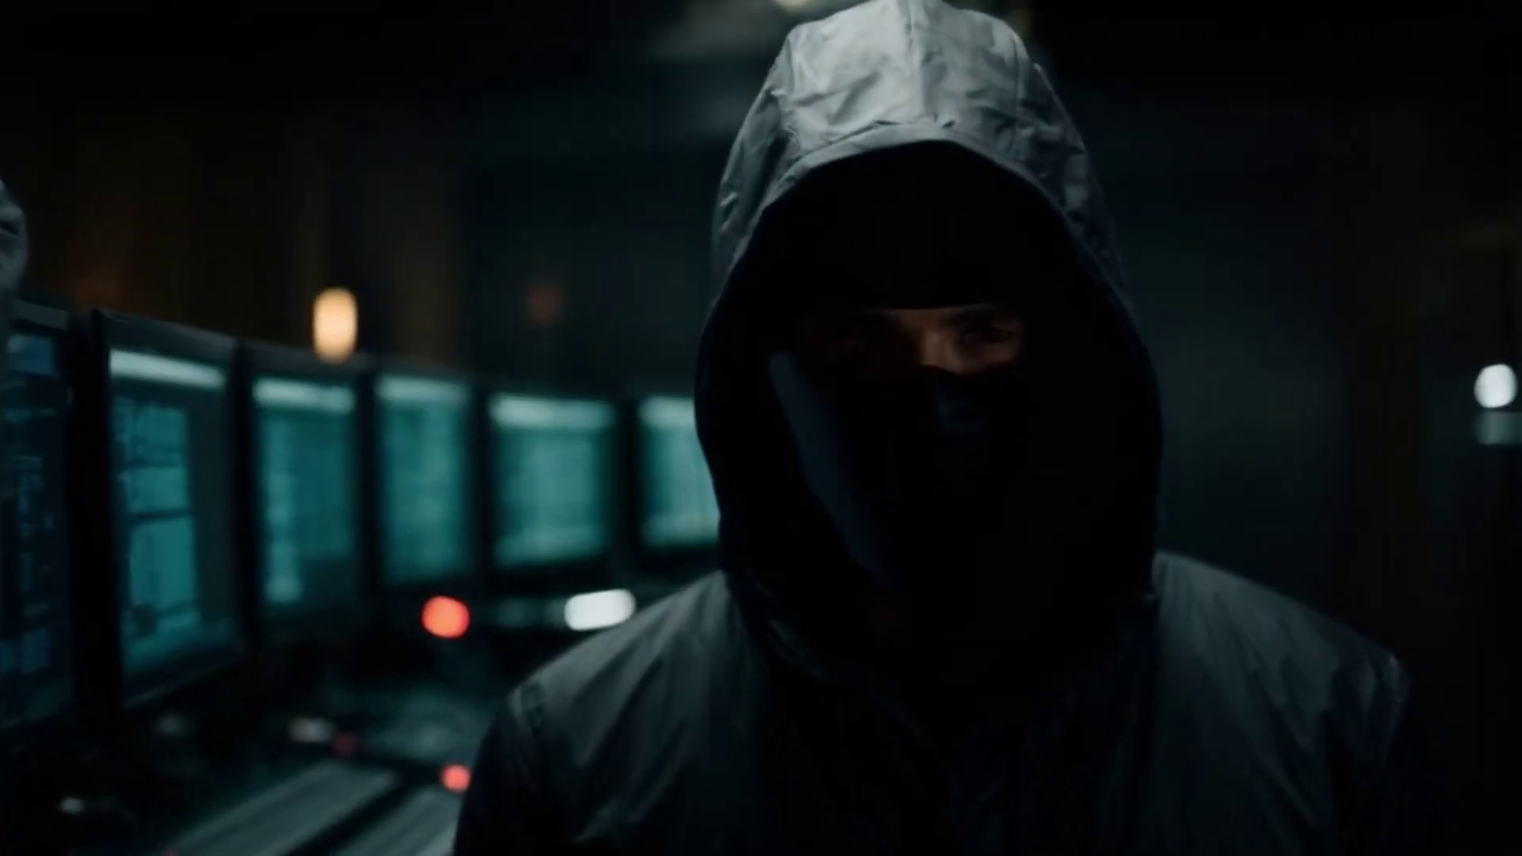
- In Google Translate, enter the Hindi sentence "एक आदमी जो शायरी जो लिख रहा है" for translation into English
{"action": "left_click", "coordinate": [812, 167]}
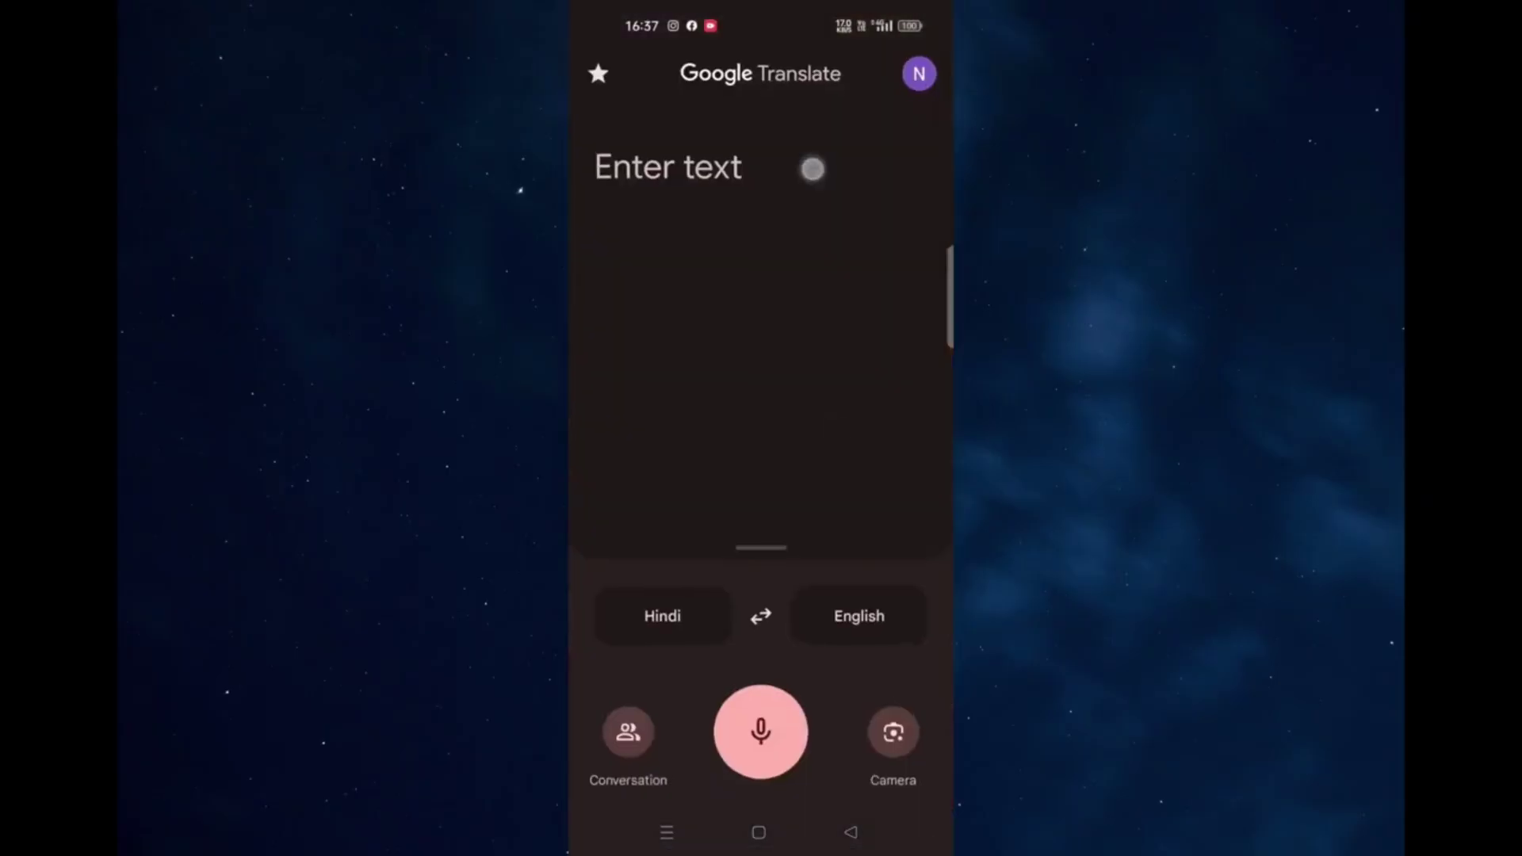
{"action": "type", "text": "a"}
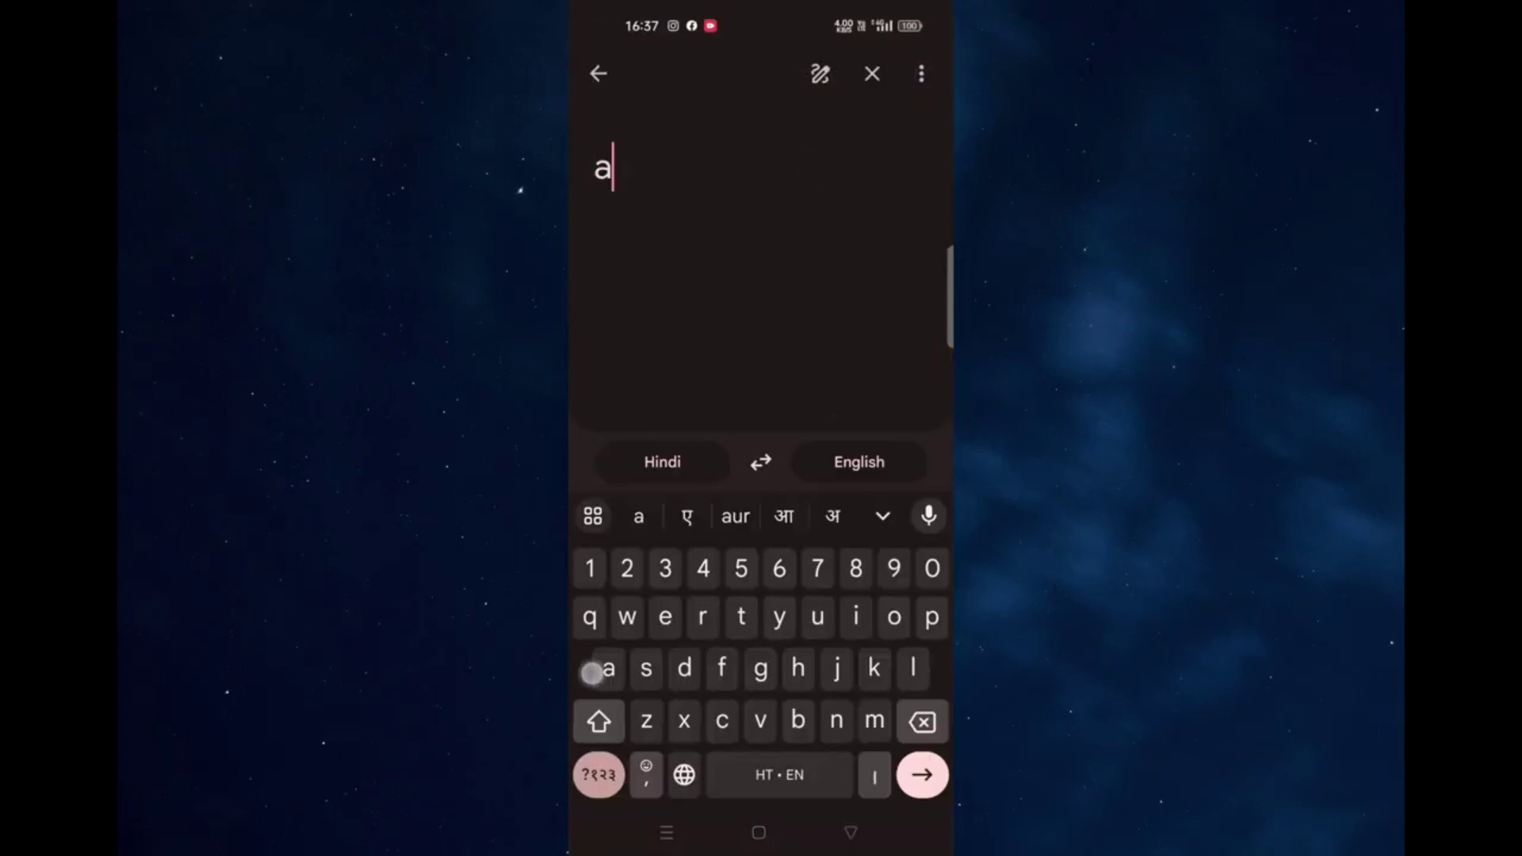
{"action": "type", "text": " admi jo s"}
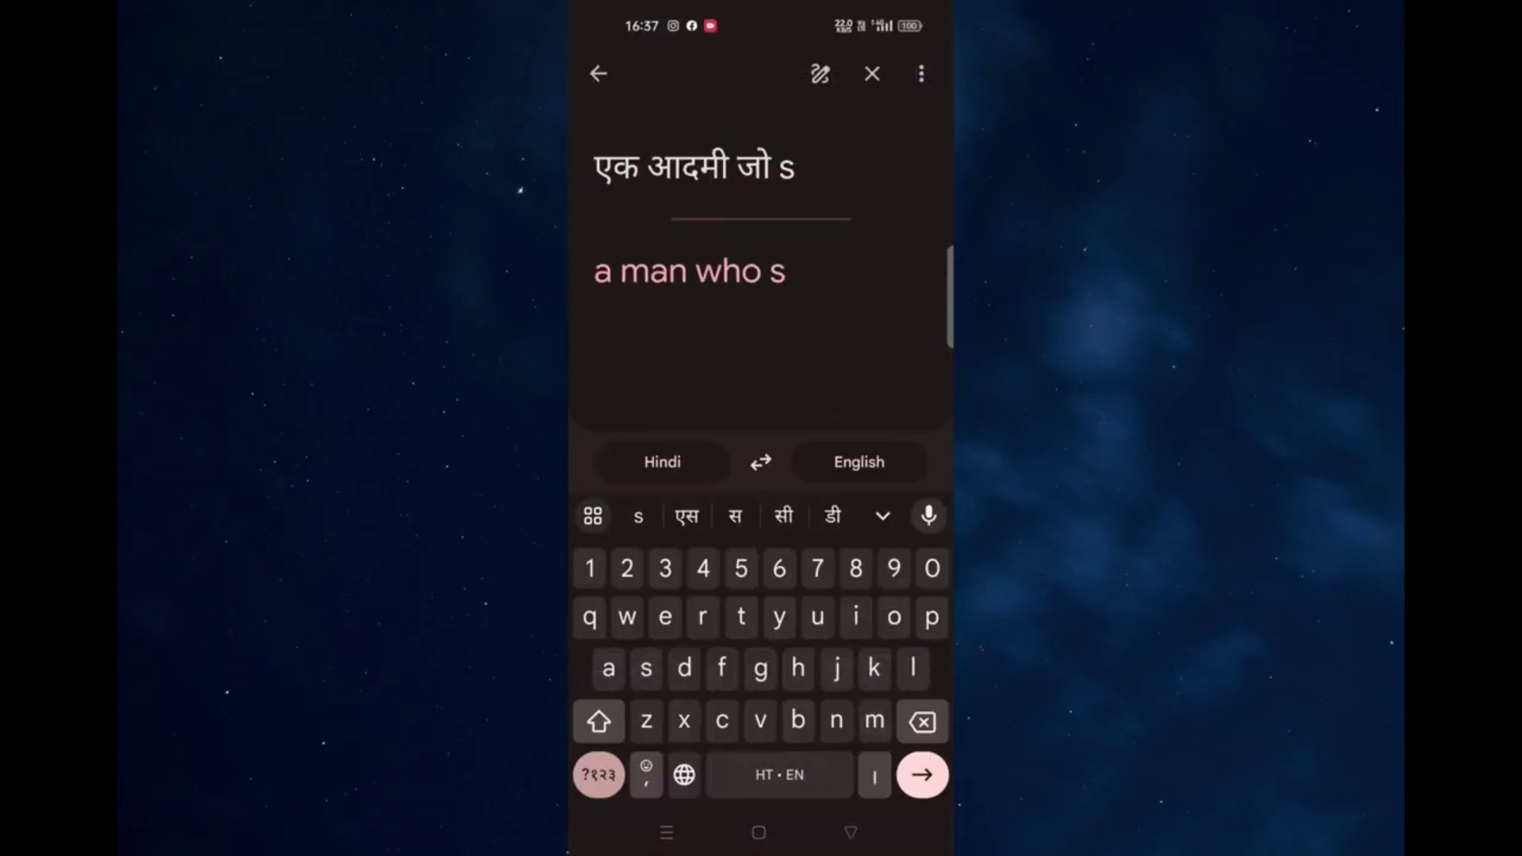
{"action": "type", "text": "hayri likh"}
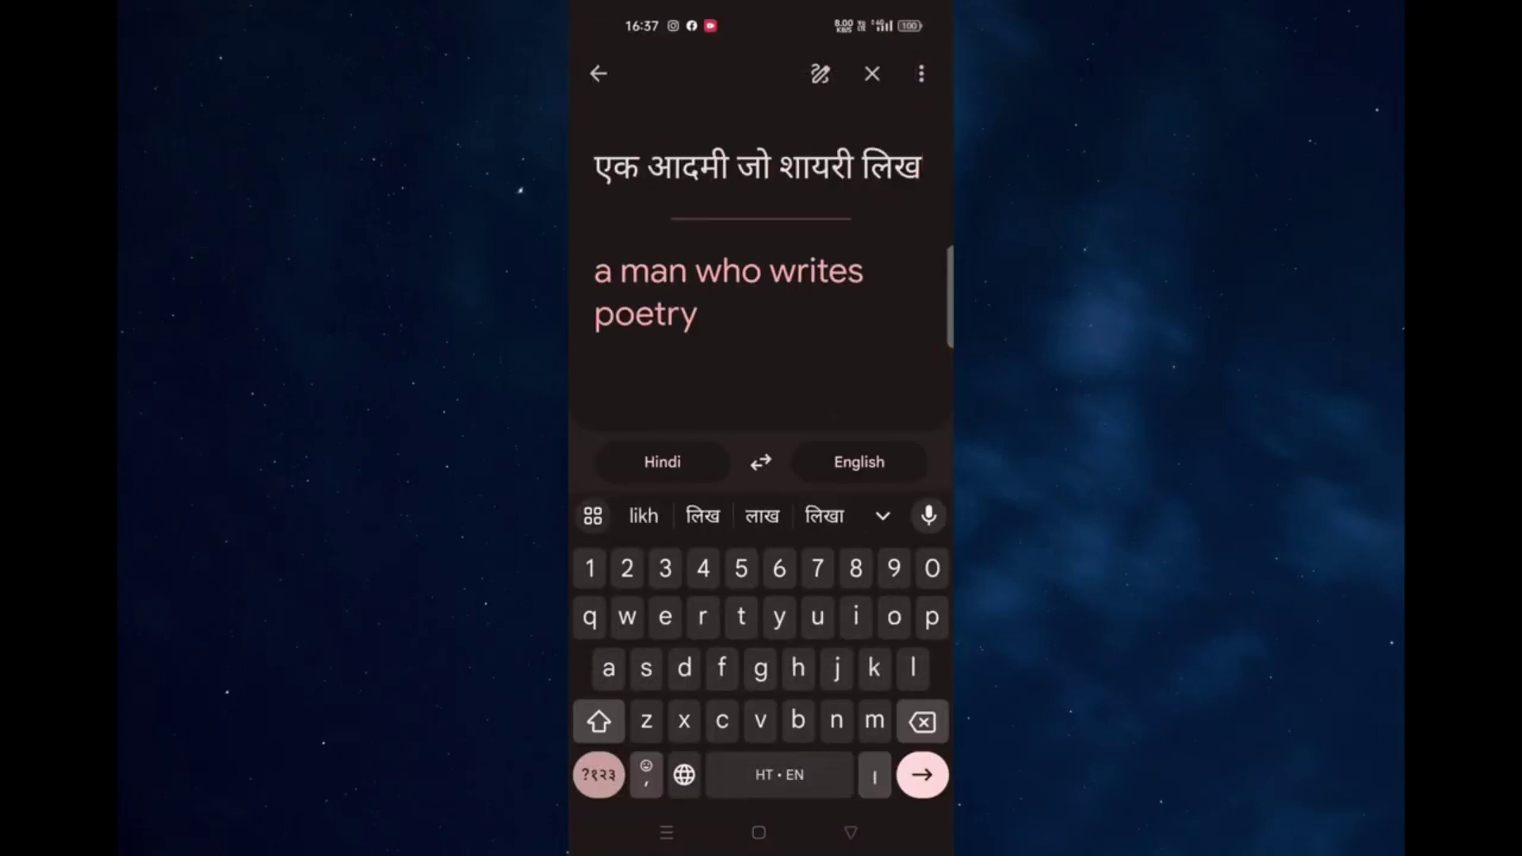
{"action": "type", "text": " jo rah"}
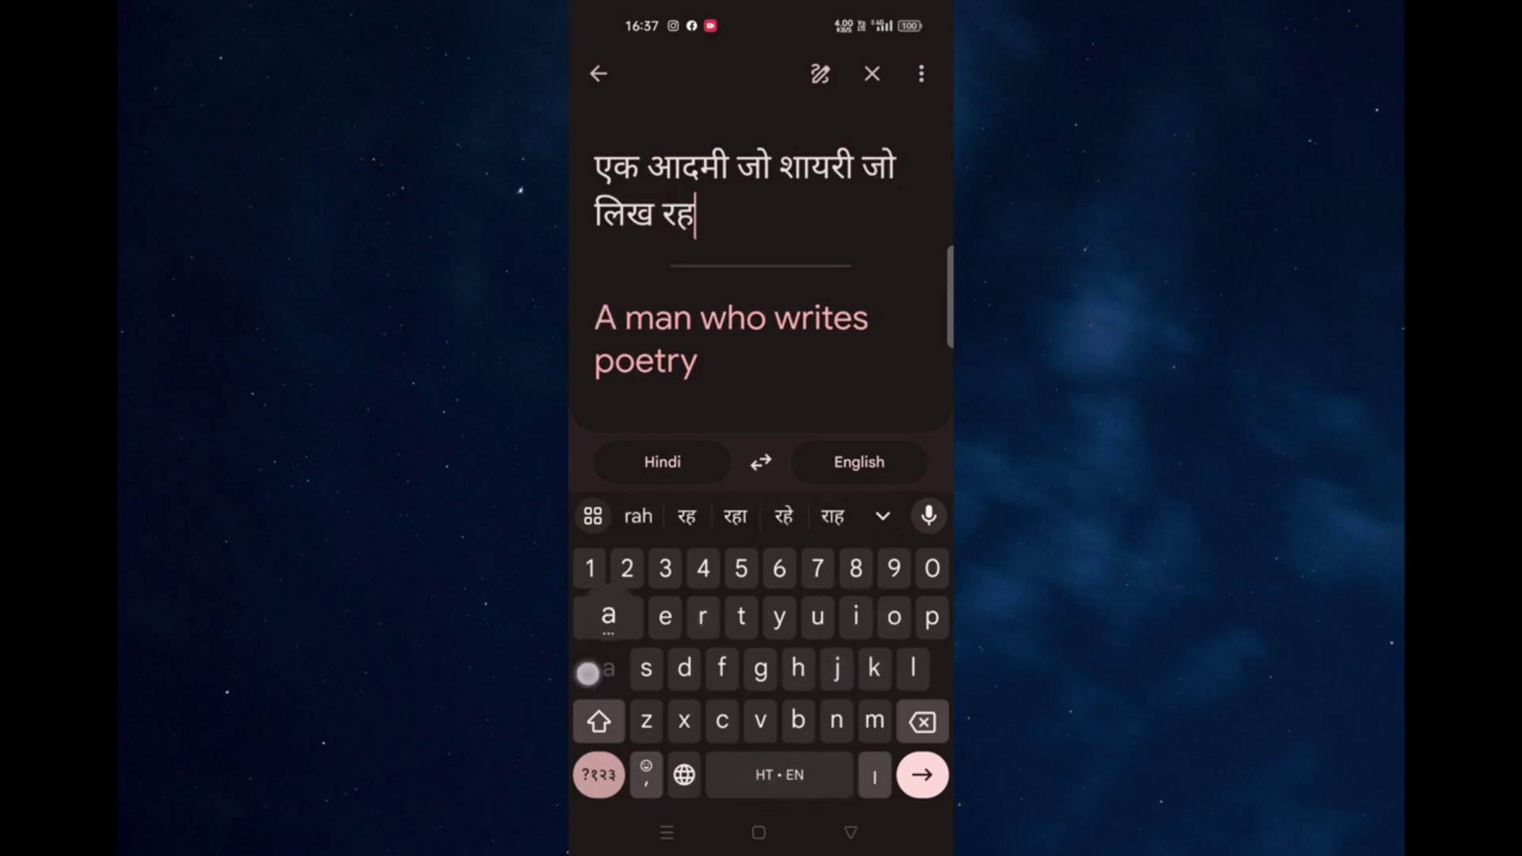
{"action": "type", "text": "a hai"}
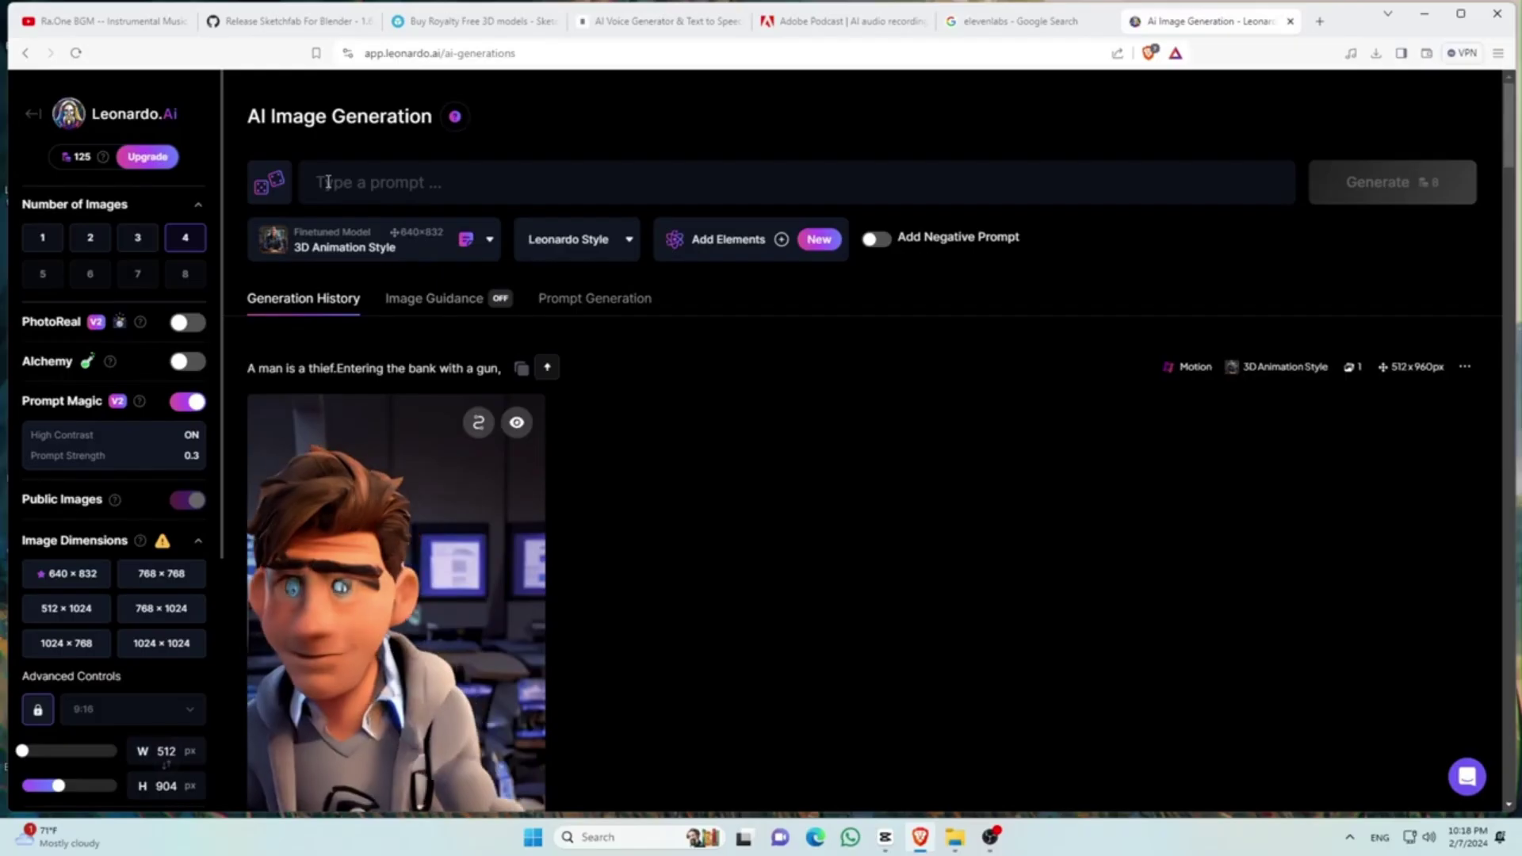
- Paste the prompt "A man who is writing poetry" into Leonardo AI and generate four 3D Animation Style images
{"action": "right_click", "coordinate": [328, 183]}
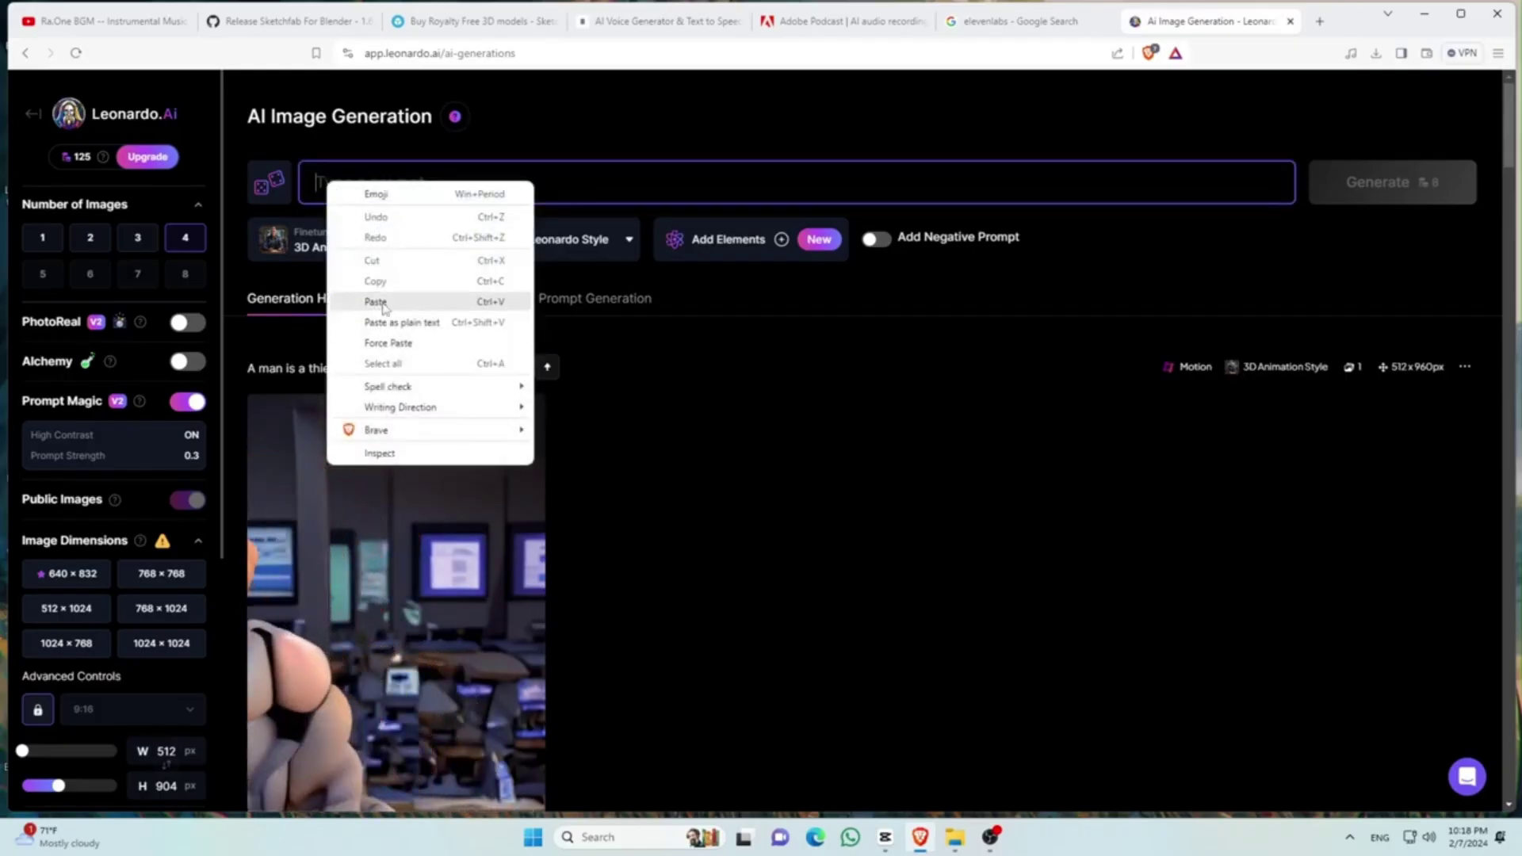
{"action": "left_click", "coordinate": [375, 301]}
{"action": "left_click", "coordinate": [1389, 183]}
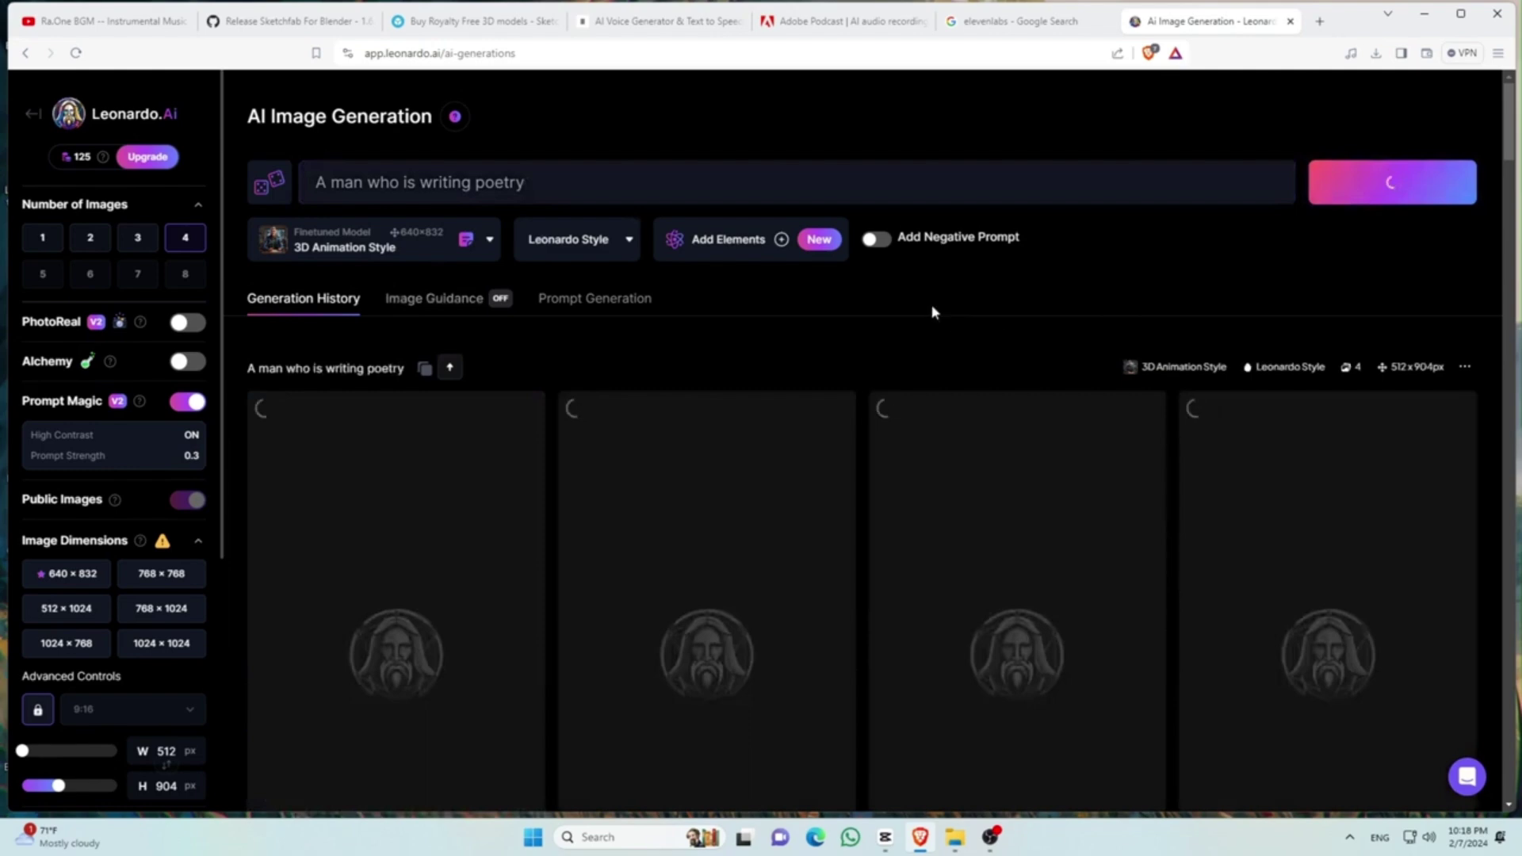
{"action": "scroll", "coordinate": [686, 368], "scroll_direction": "down", "scroll_amount": 2}
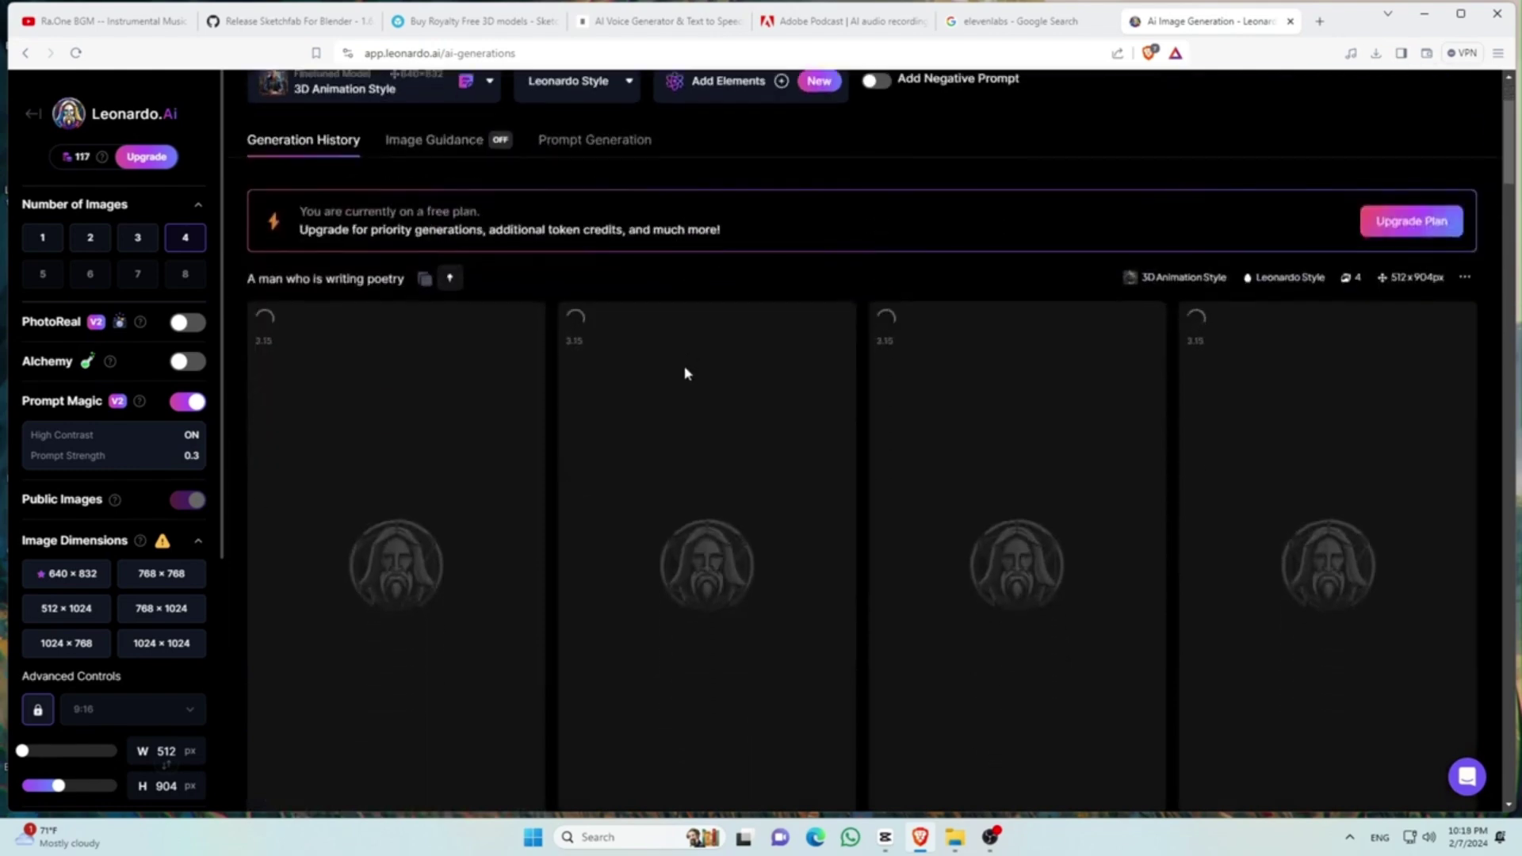
{"action": "scroll", "coordinate": [687, 374], "scroll_direction": "down", "scroll_amount": 2}
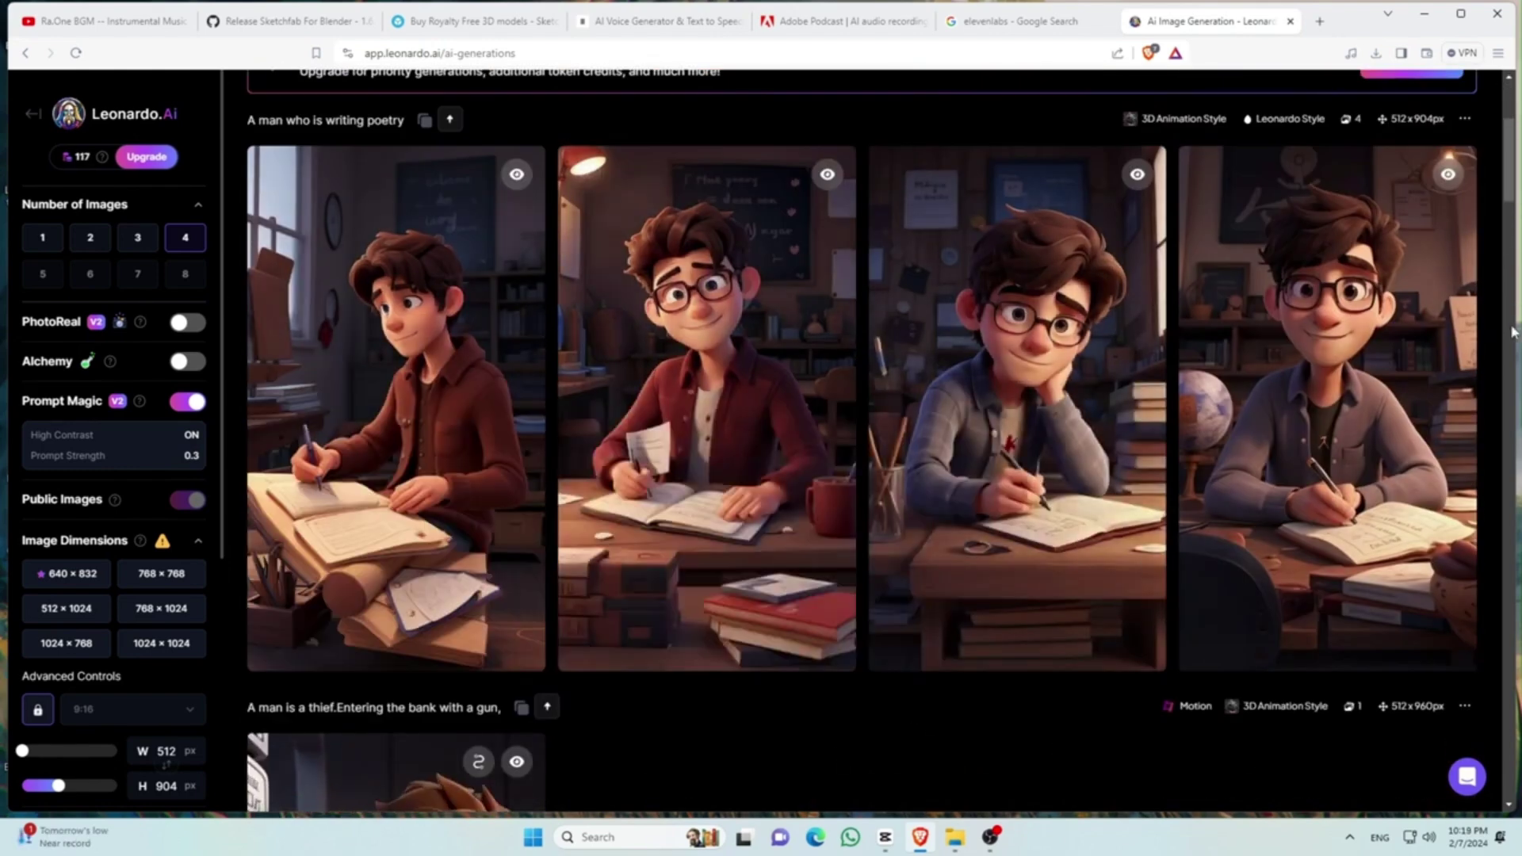
- Download the third and fourth generated images of the man writing poetry and save them
{"action": "left_click", "coordinate": [912, 642]}
{"action": "left_click", "coordinate": [995, 401]}
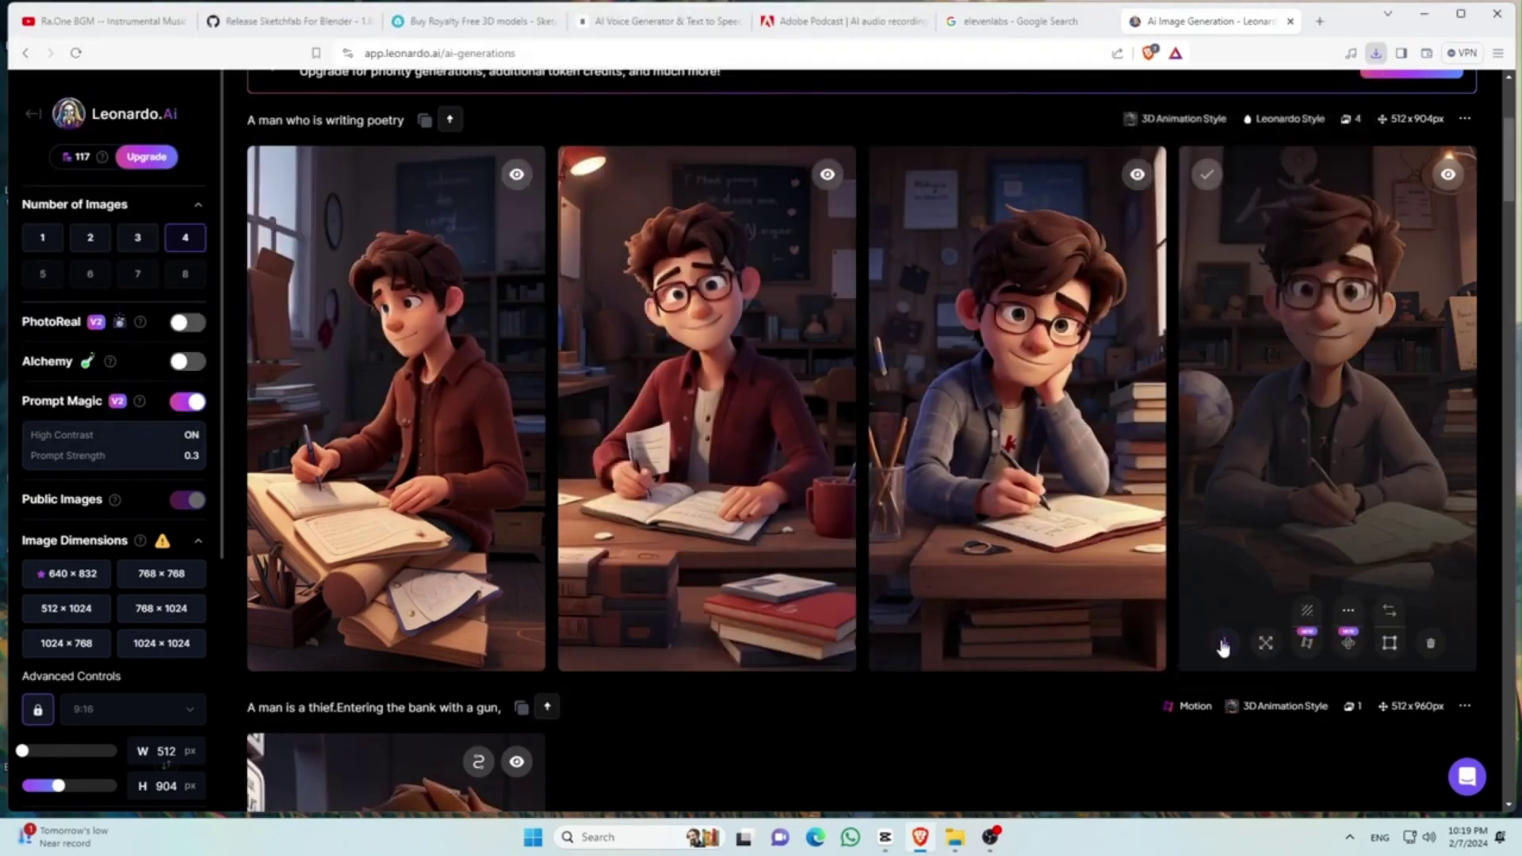
{"action": "left_click", "coordinate": [1223, 646]}
{"action": "key", "text": "Return"}
{"action": "scroll", "coordinate": [396, 455], "scroll_direction": "up", "scroll_amount": 4}
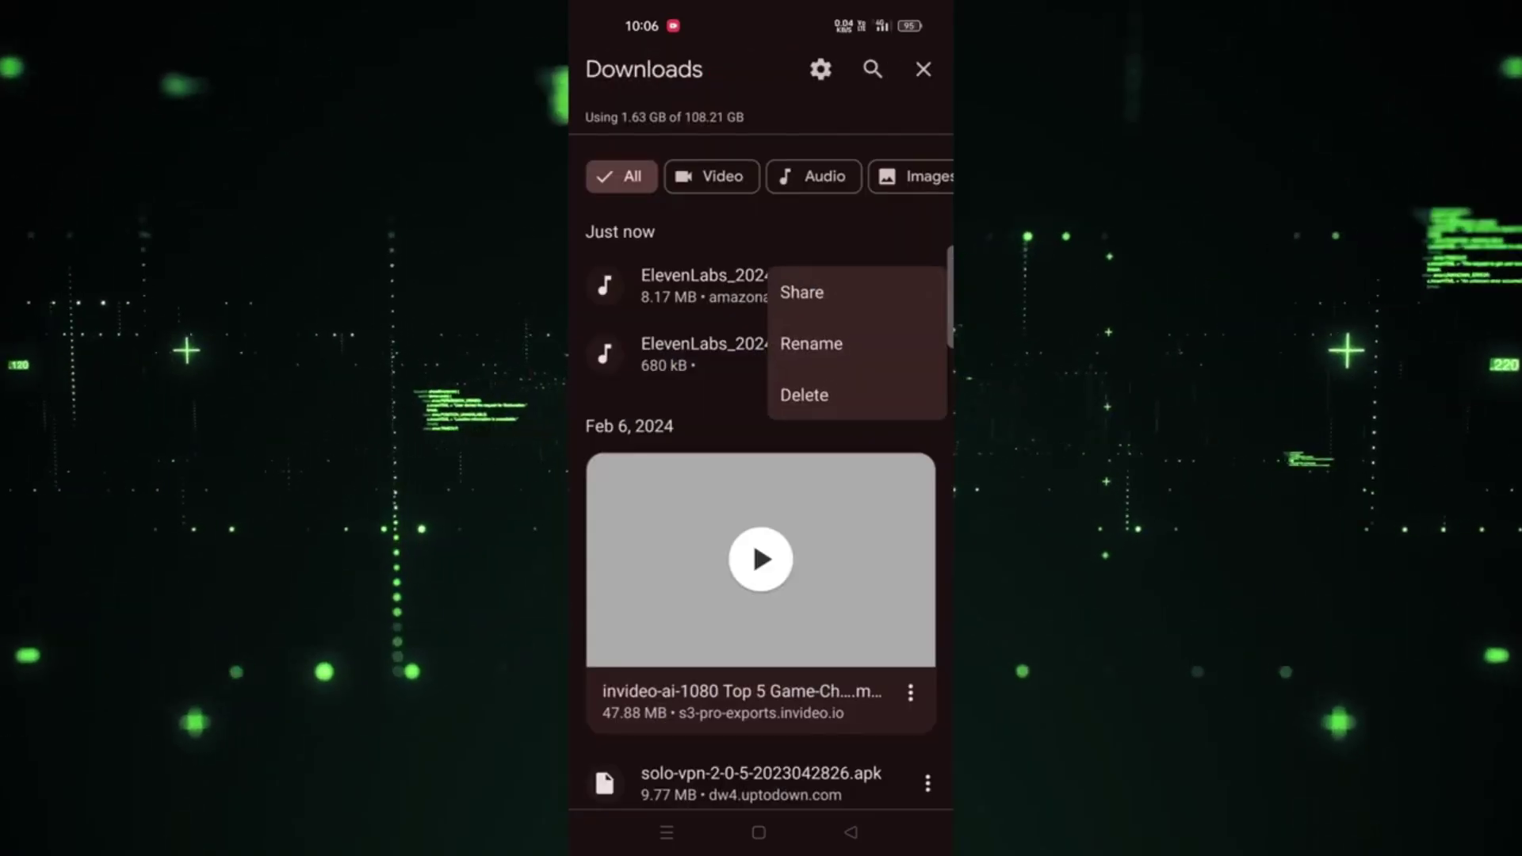
- Rename the downloaded ElevenLabs audio file in the phone's downloads list and confirm the new name
{"action": "left_click", "coordinate": [871, 343]}
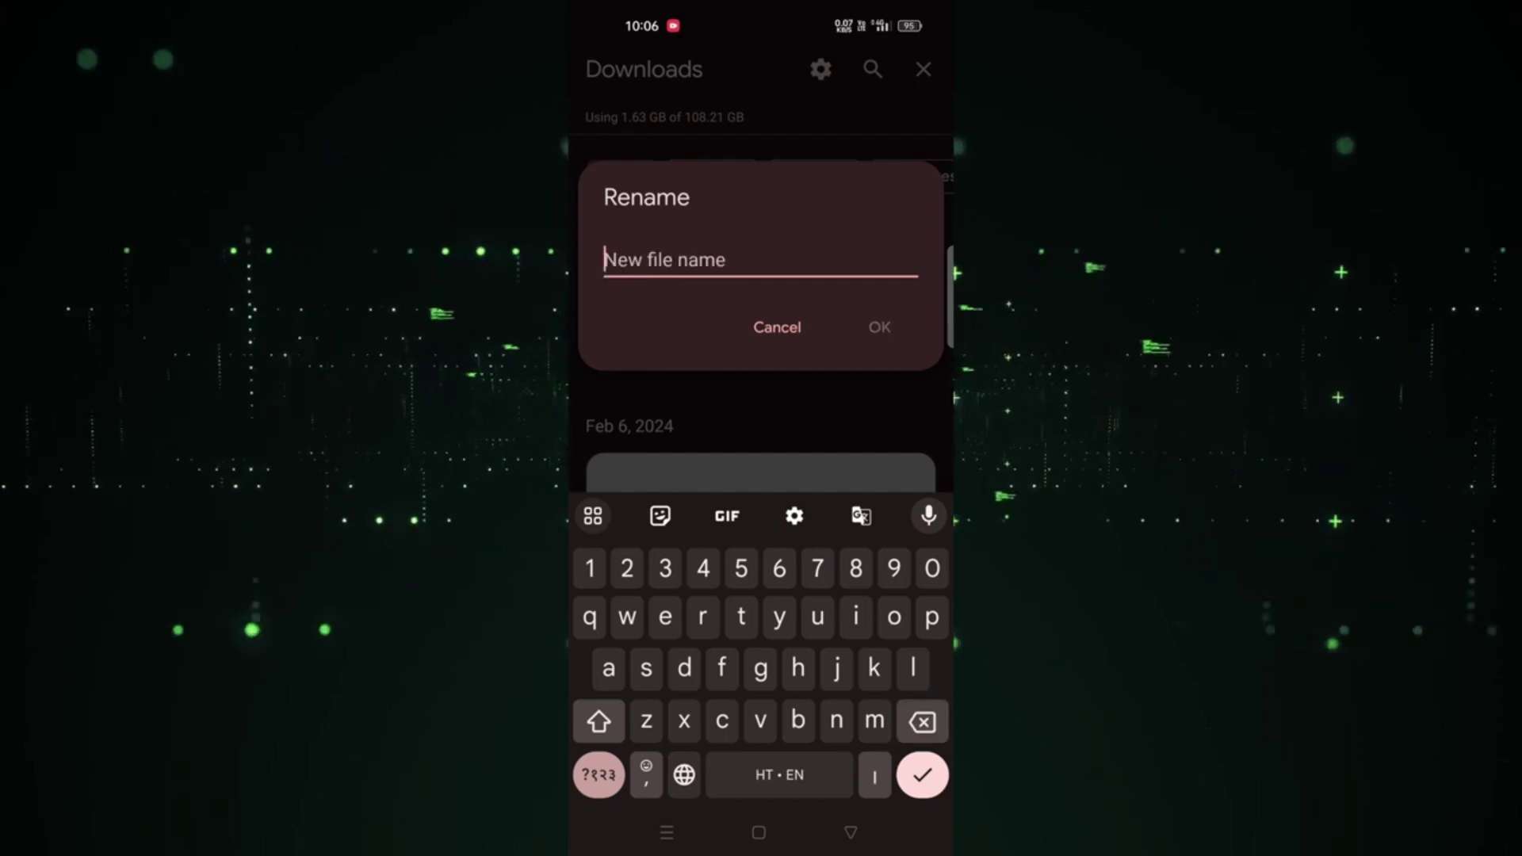
{"action": "left_click", "coordinate": [878, 327]}
{"action": "left_click", "coordinate": [879, 492]}
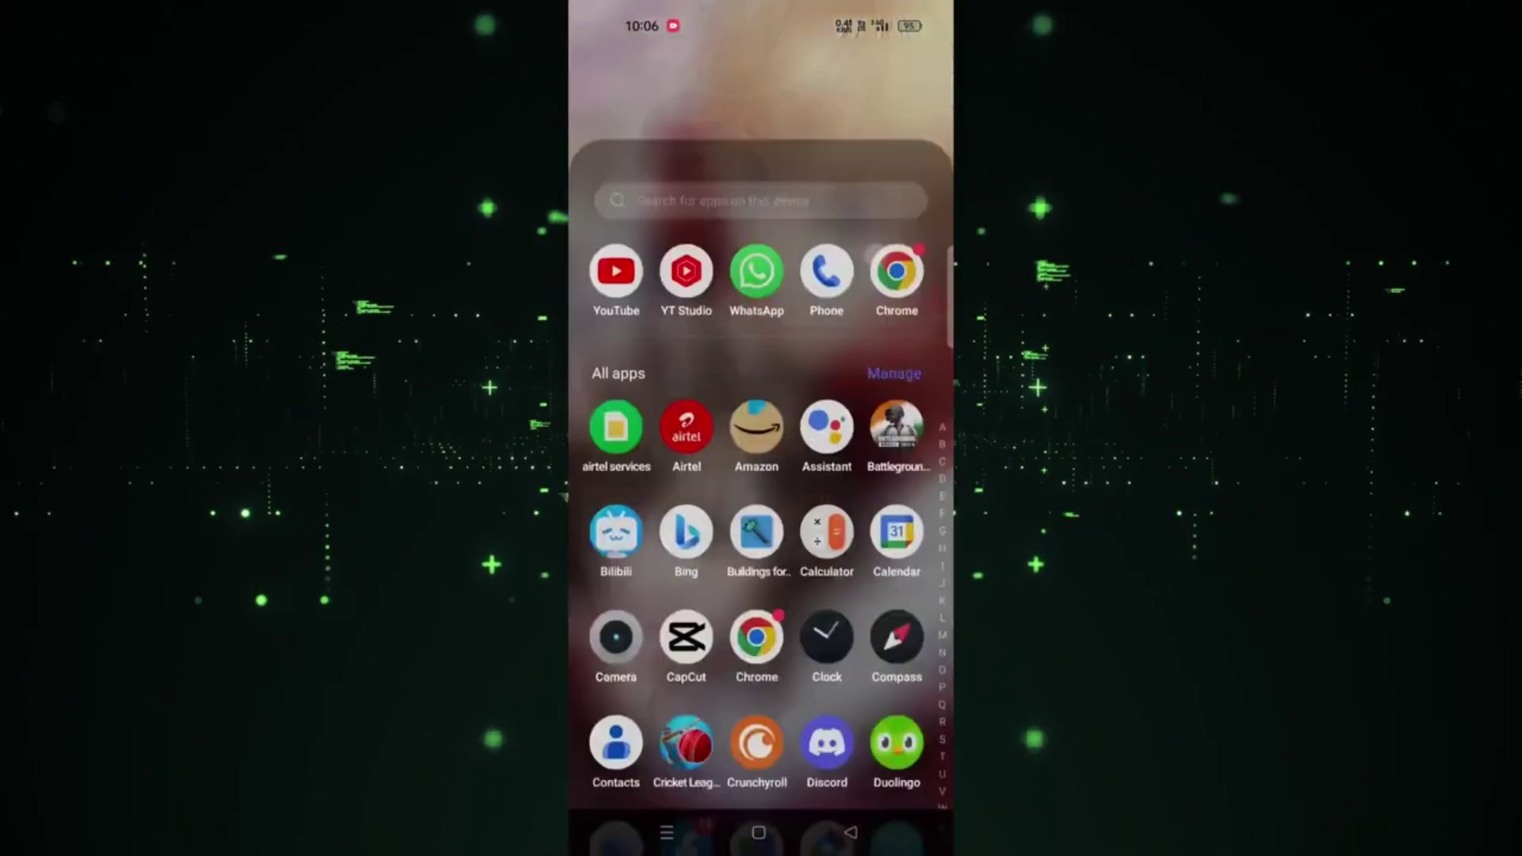
- Open the 1.1.1.1 app on the phone and switch on the WARP connection
{"action": "scroll", "coordinate": [758, 436], "scroll_direction": "down", "scroll_amount": 10}
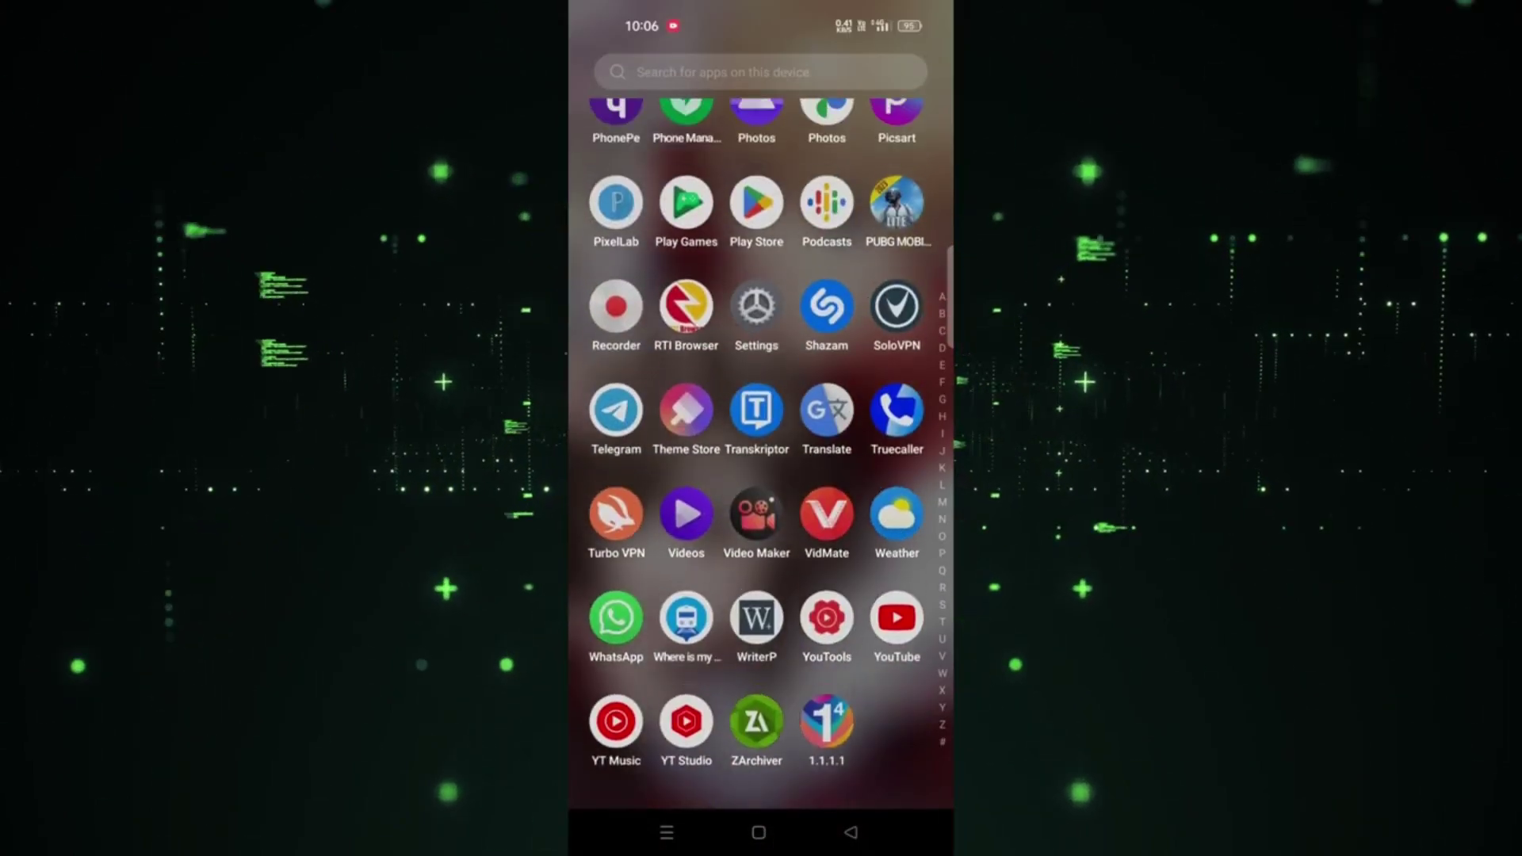
{"action": "left_click", "coordinate": [827, 723]}
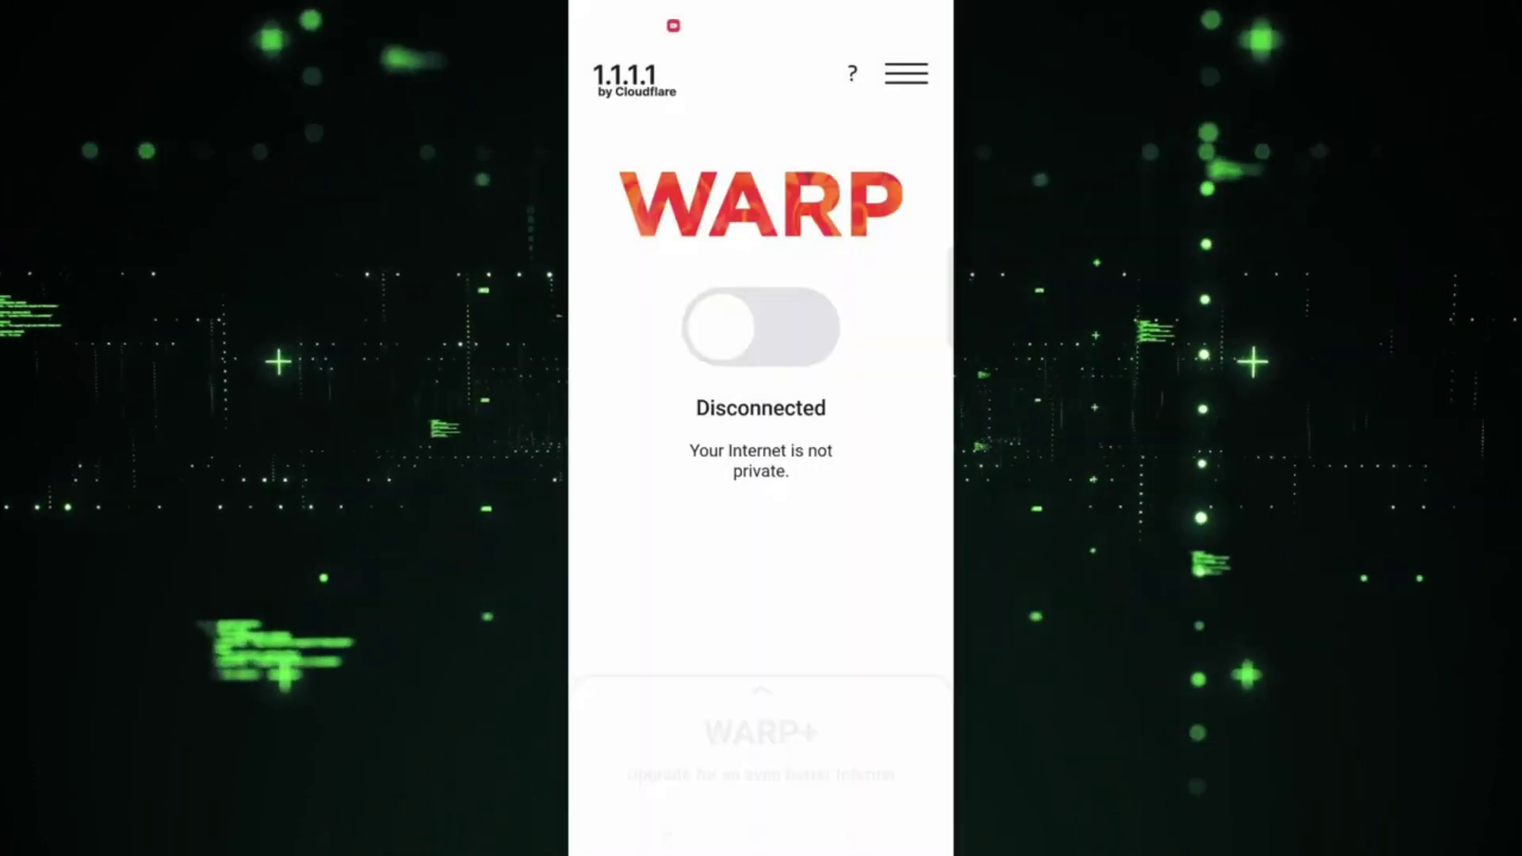
{"action": "left_click", "coordinate": [760, 327]}
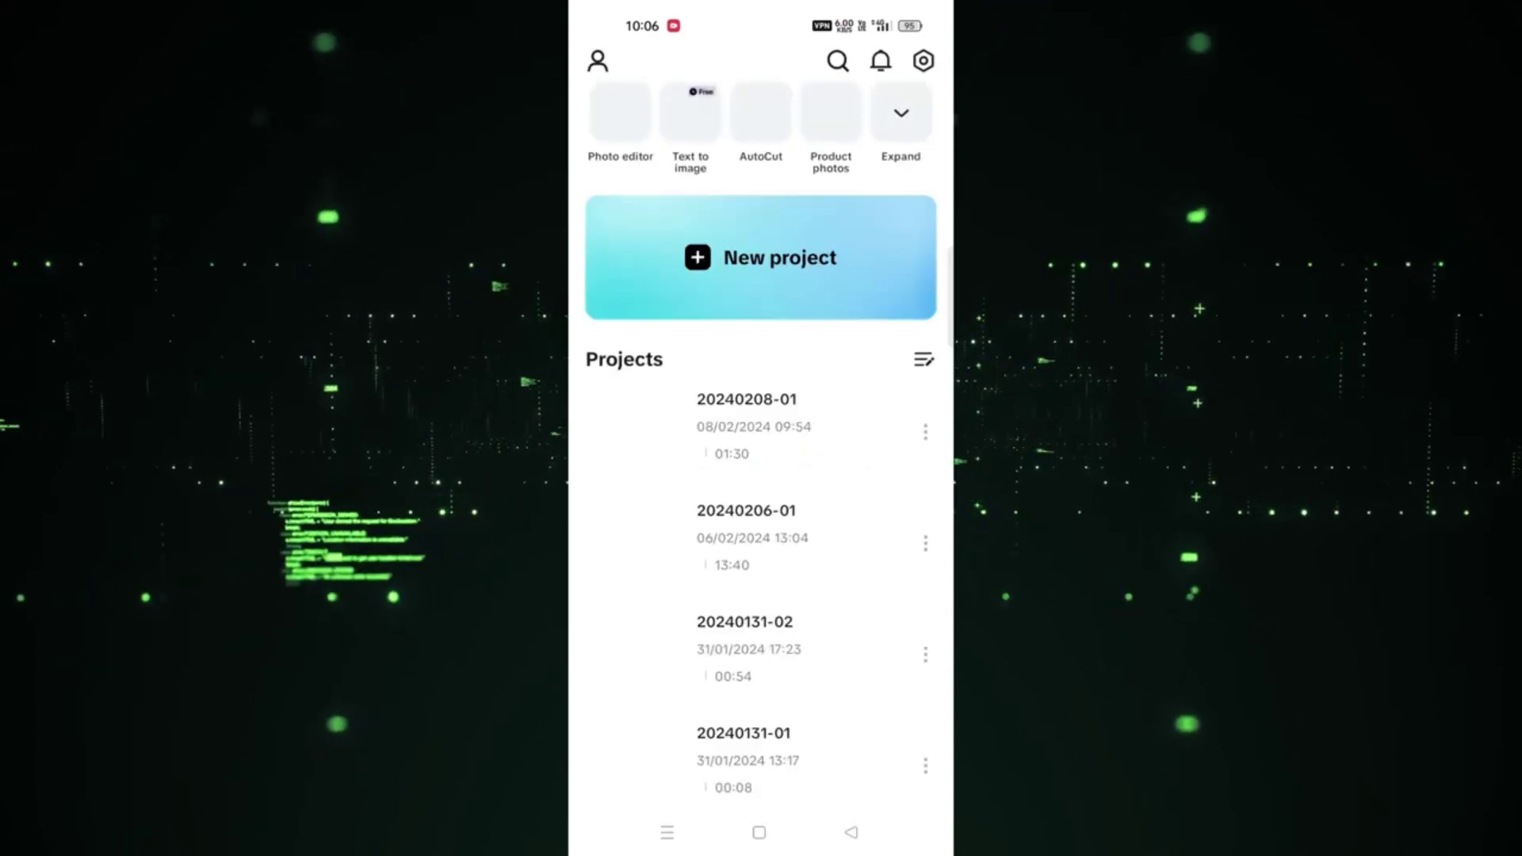
- Start a new project and select the first five photos: the man in the blue jacket and the four poetry-writing images
{"action": "left_click", "coordinate": [760, 258]}
{"action": "left_click", "coordinate": [857, 118]}
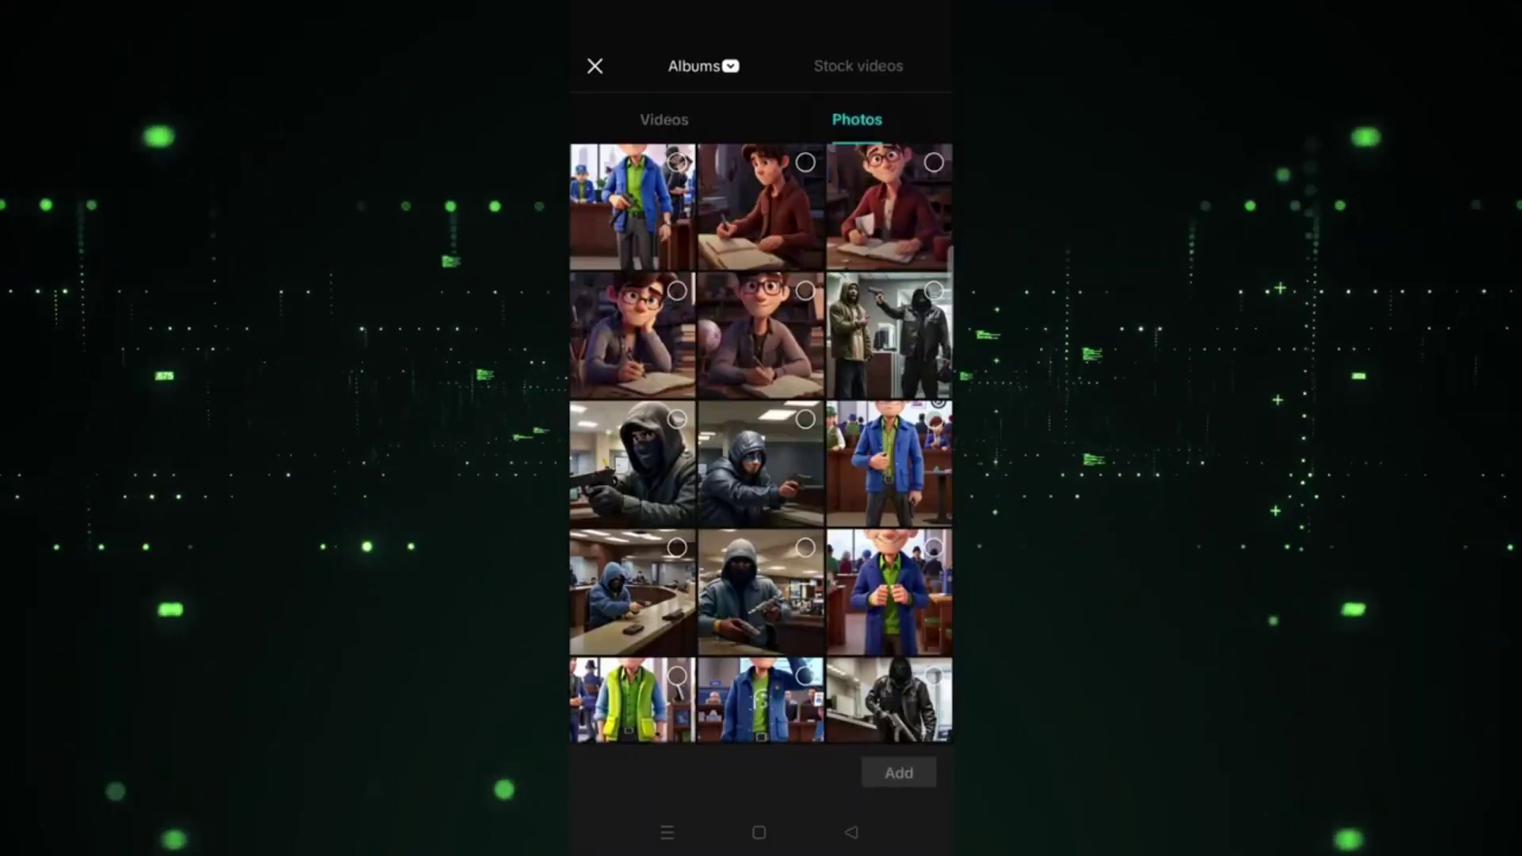
{"action": "left_click", "coordinate": [676, 162]}
{"action": "left_click", "coordinate": [805, 161]}
{"action": "left_click", "coordinate": [933, 161]}
{"action": "left_click", "coordinate": [676, 290]}
{"action": "left_click", "coordinate": [804, 290]}
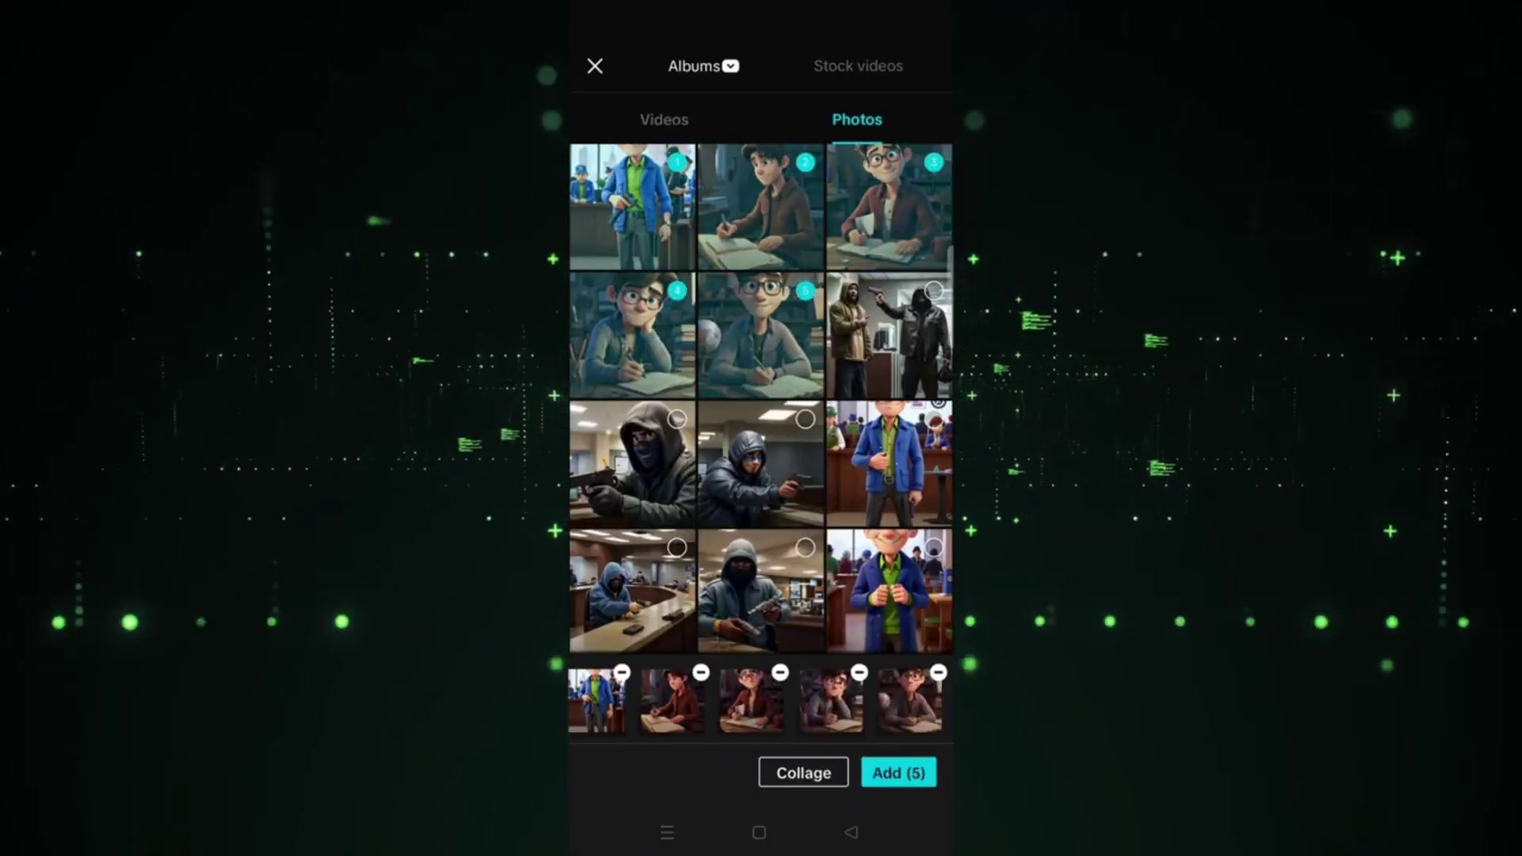
- Select the remaining bank robbery story photos and add the whole selection to the new project
{"action": "left_click", "coordinate": [932, 290]}
{"action": "left_click", "coordinate": [676, 418]}
{"action": "left_click", "coordinate": [804, 418]}
{"action": "scroll", "coordinate": [761, 396], "scroll_direction": "down", "scroll_amount": 5}
{"action": "left_click", "coordinate": [676, 328]}
{"action": "left_click", "coordinate": [805, 328]}
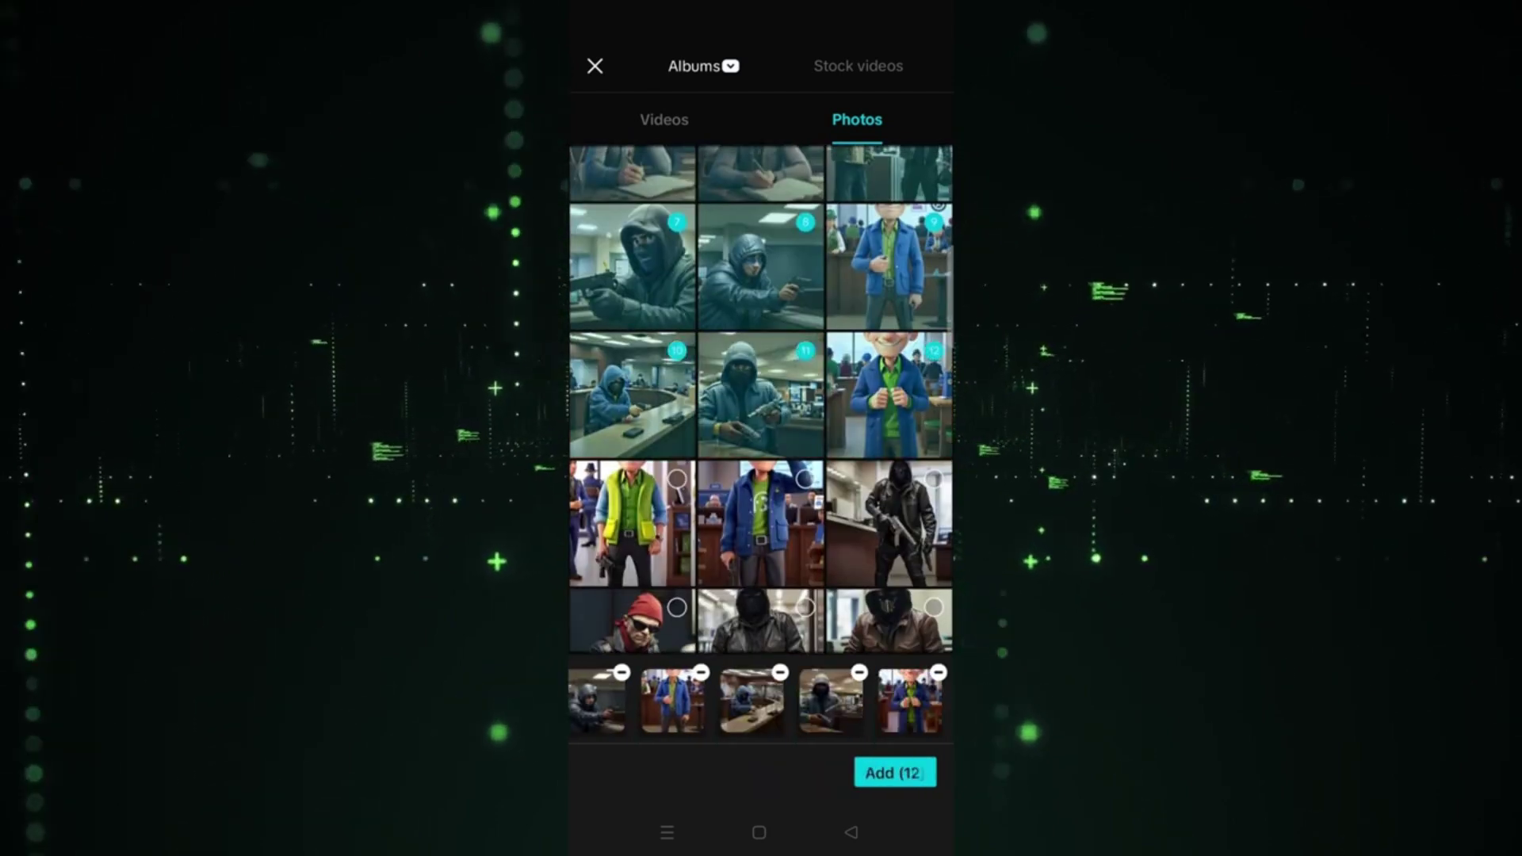
{"action": "scroll", "coordinate": [761, 396], "scroll_direction": "down", "scroll_amount": 5}
{"action": "left_click", "coordinate": [676, 457]}
{"action": "left_click", "coordinate": [804, 456]}
{"action": "left_click", "coordinate": [933, 456]}
{"action": "scroll", "coordinate": [761, 396], "scroll_direction": "up", "scroll_amount": 2}
{"action": "left_click", "coordinate": [893, 772]}
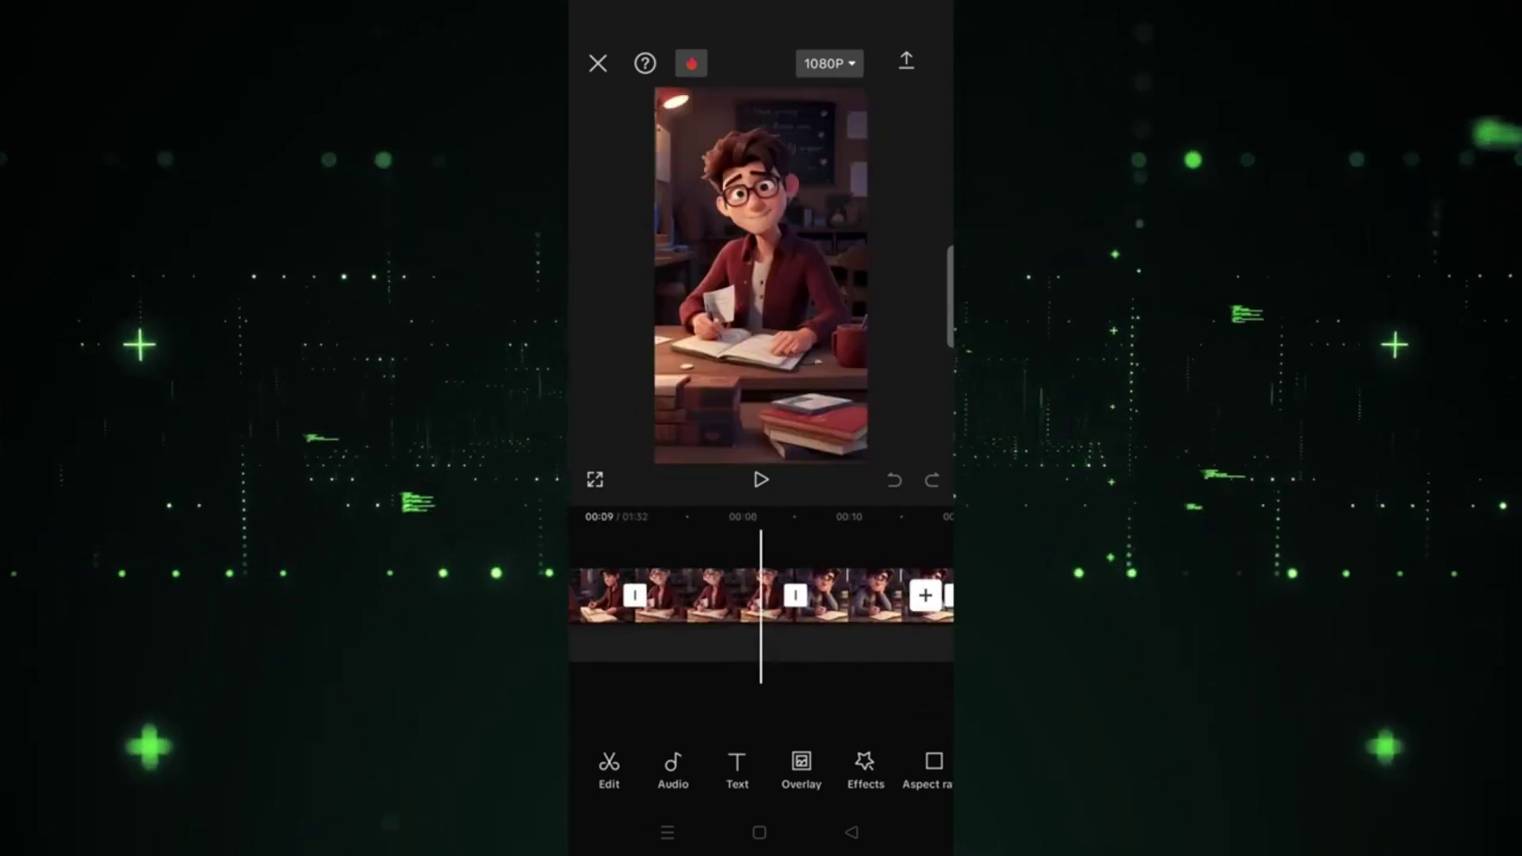
- Search the device's audio files for "9", preview 9.wav and add it at the start of the timeline
{"action": "left_click", "coordinate": [672, 769]}
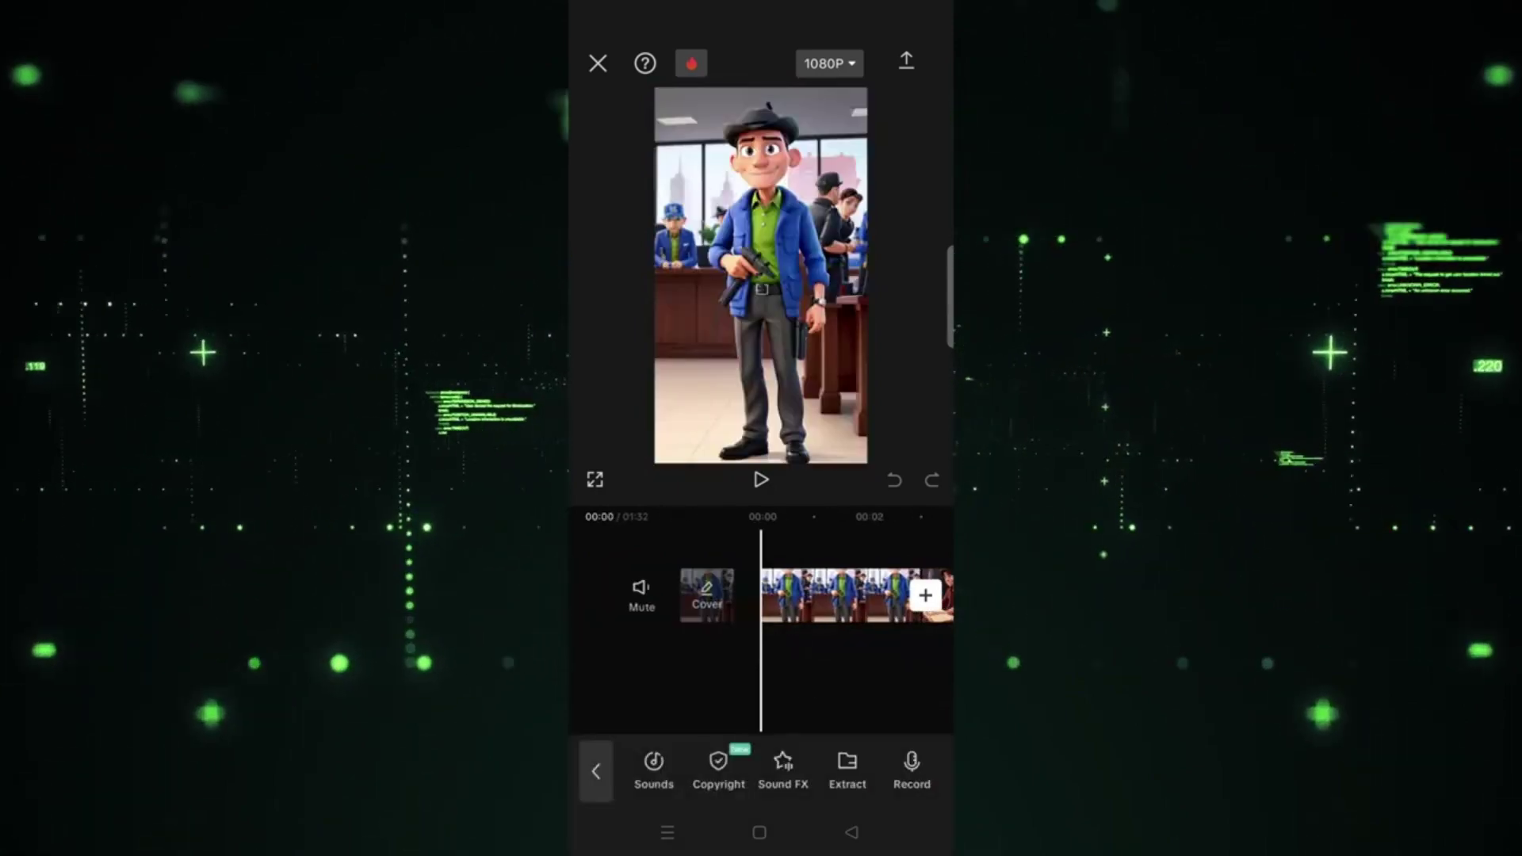
{"action": "left_click", "coordinate": [652, 769]}
{"action": "left_click", "coordinate": [716, 581]}
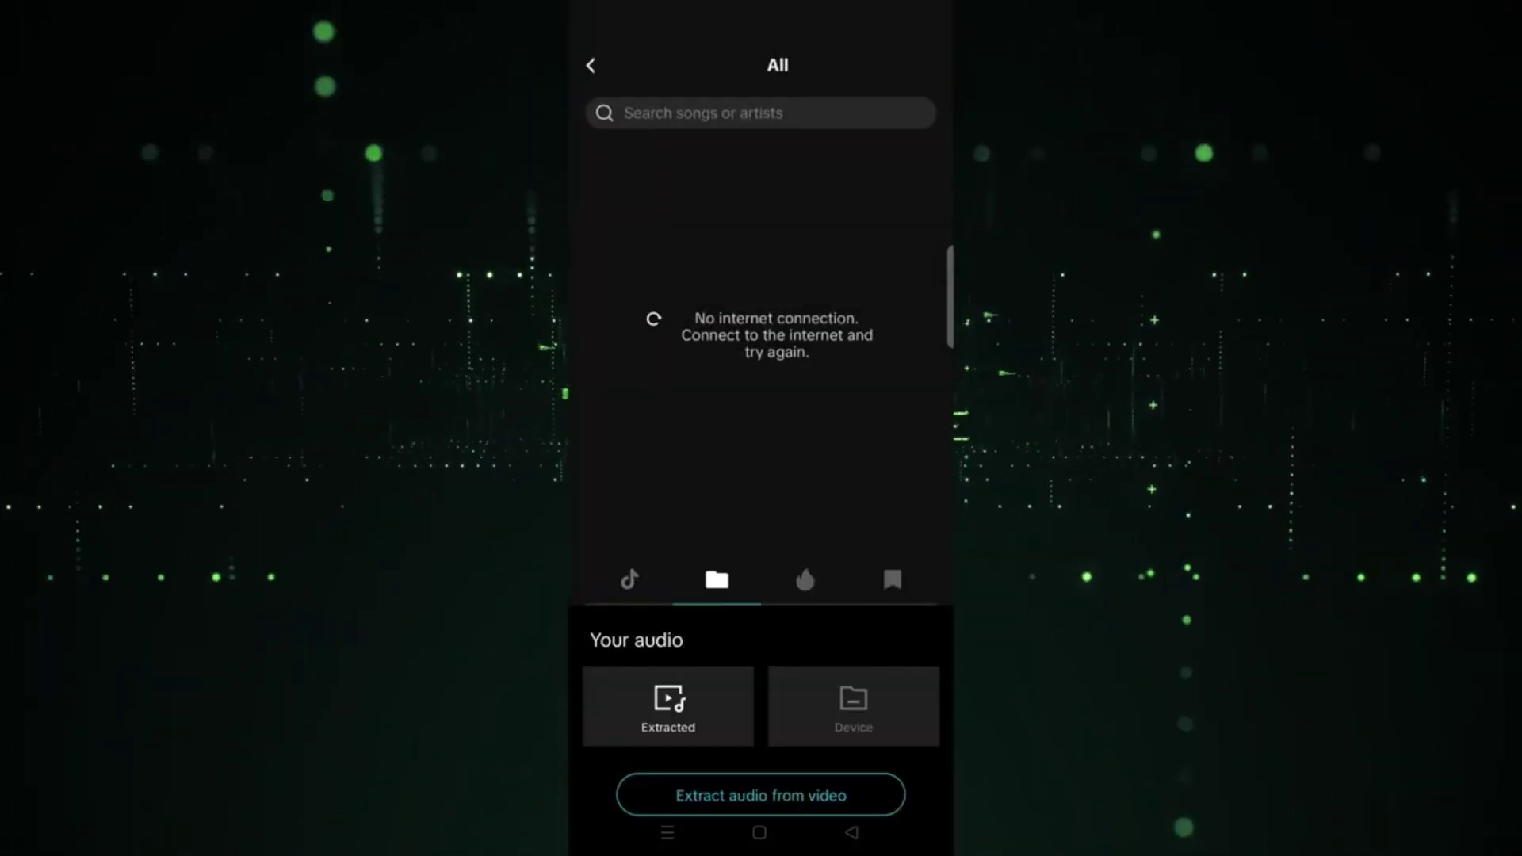
{"action": "left_click_drag", "start_coordinate": [889, 547], "coordinate": [924, 266]}
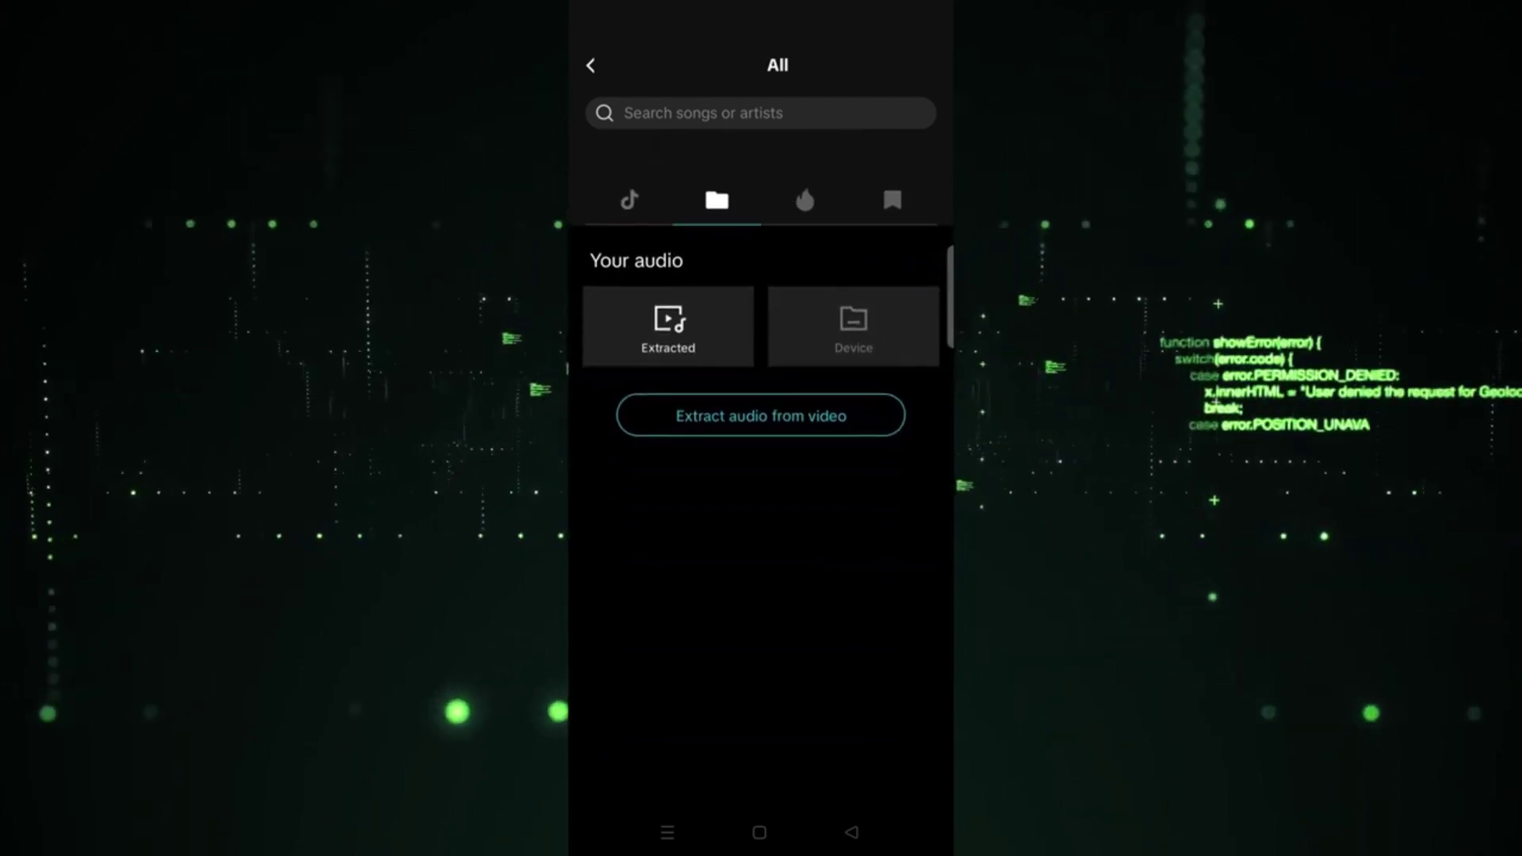
{"action": "left_click", "coordinate": [853, 326]}
{"action": "left_click", "coordinate": [737, 415]}
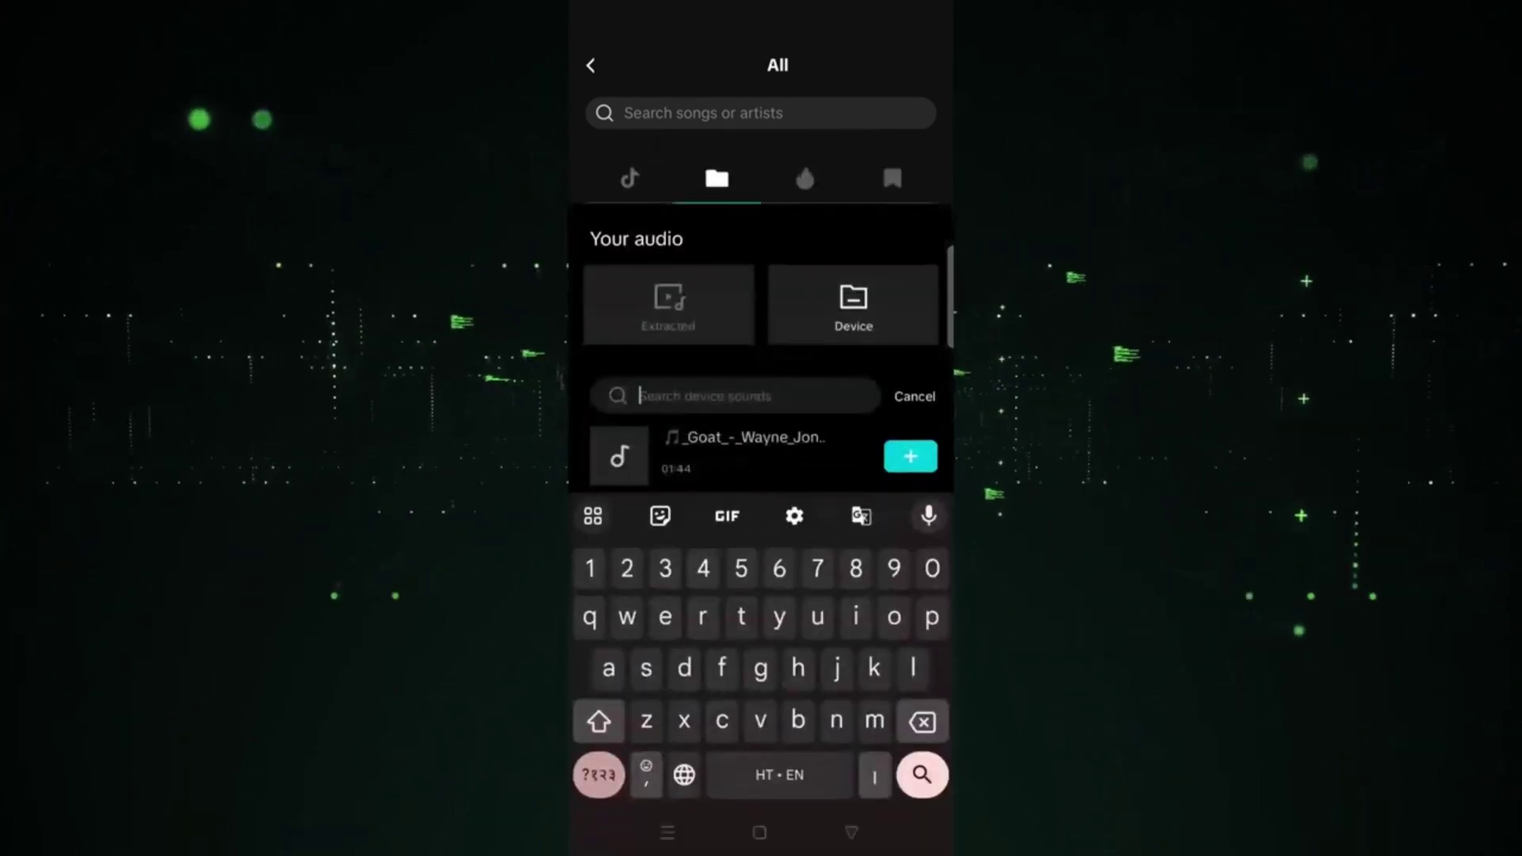
{"action": "left_click", "coordinate": [848, 842]}
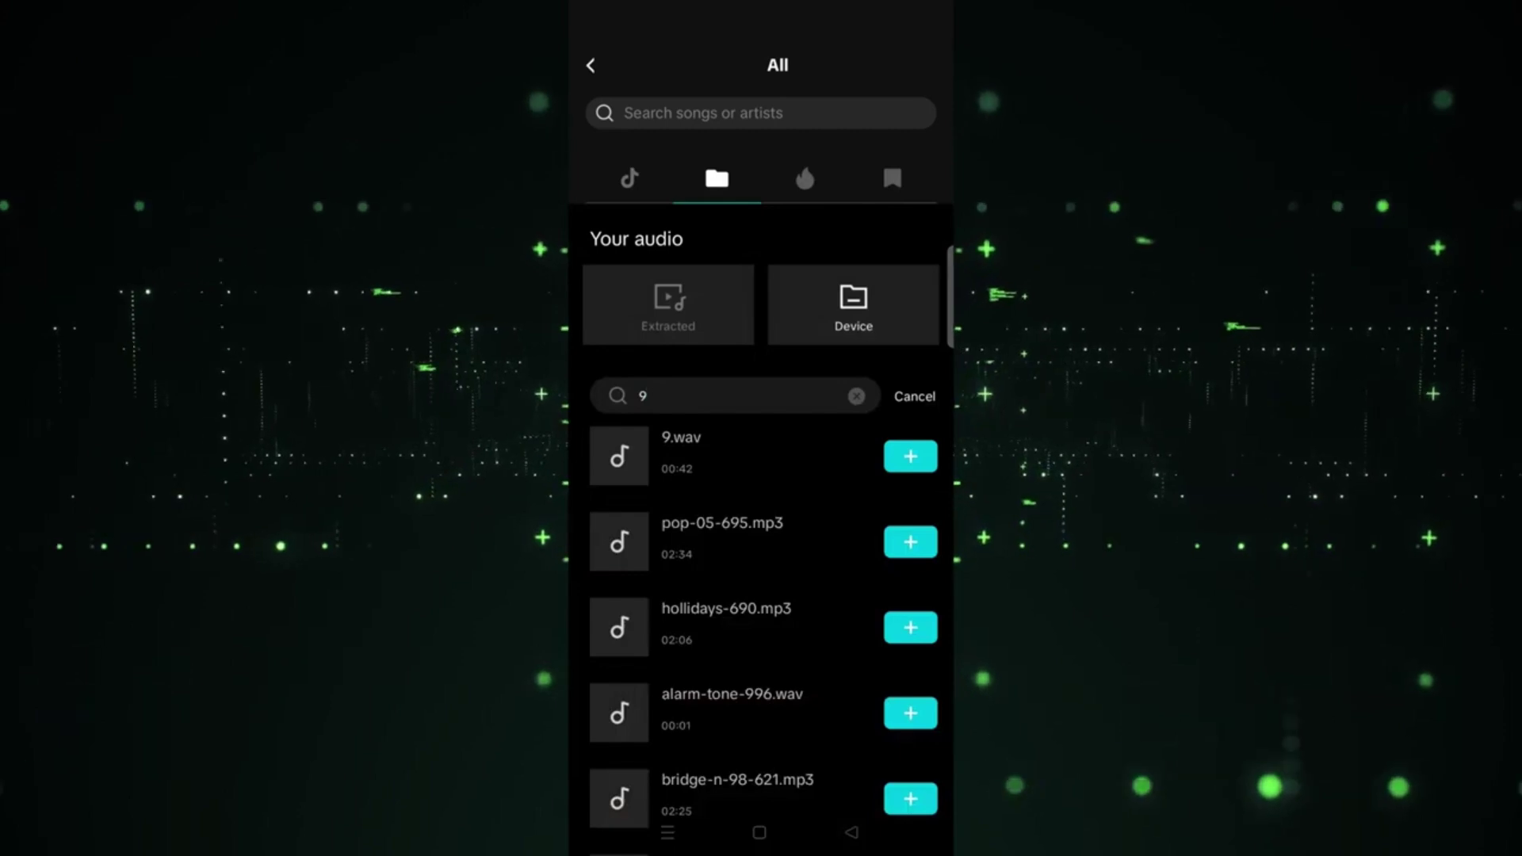
{"action": "left_click", "coordinate": [625, 448]}
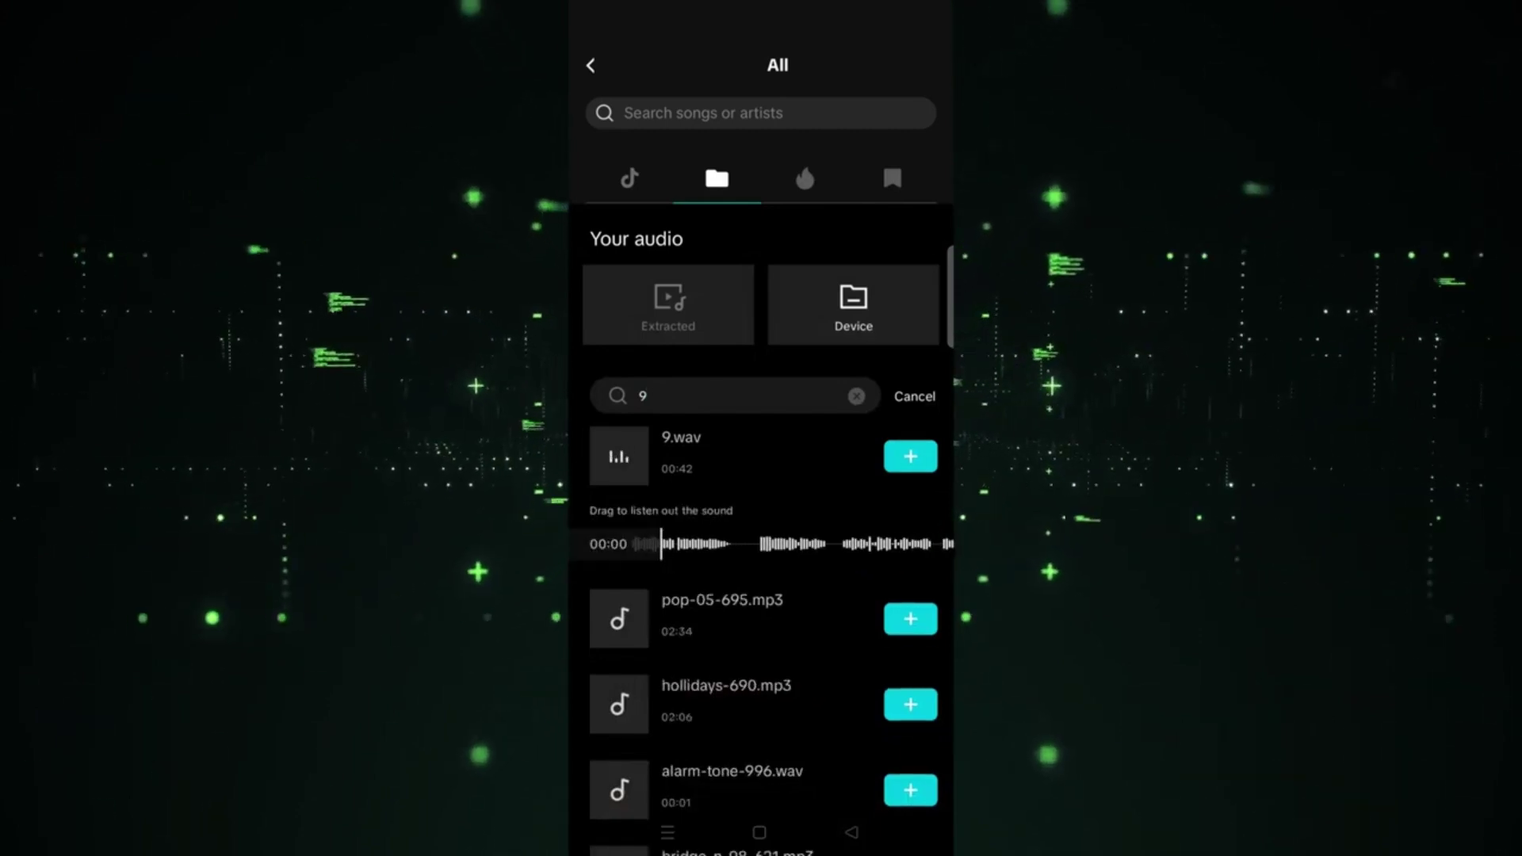
{"action": "left_click", "coordinate": [910, 455]}
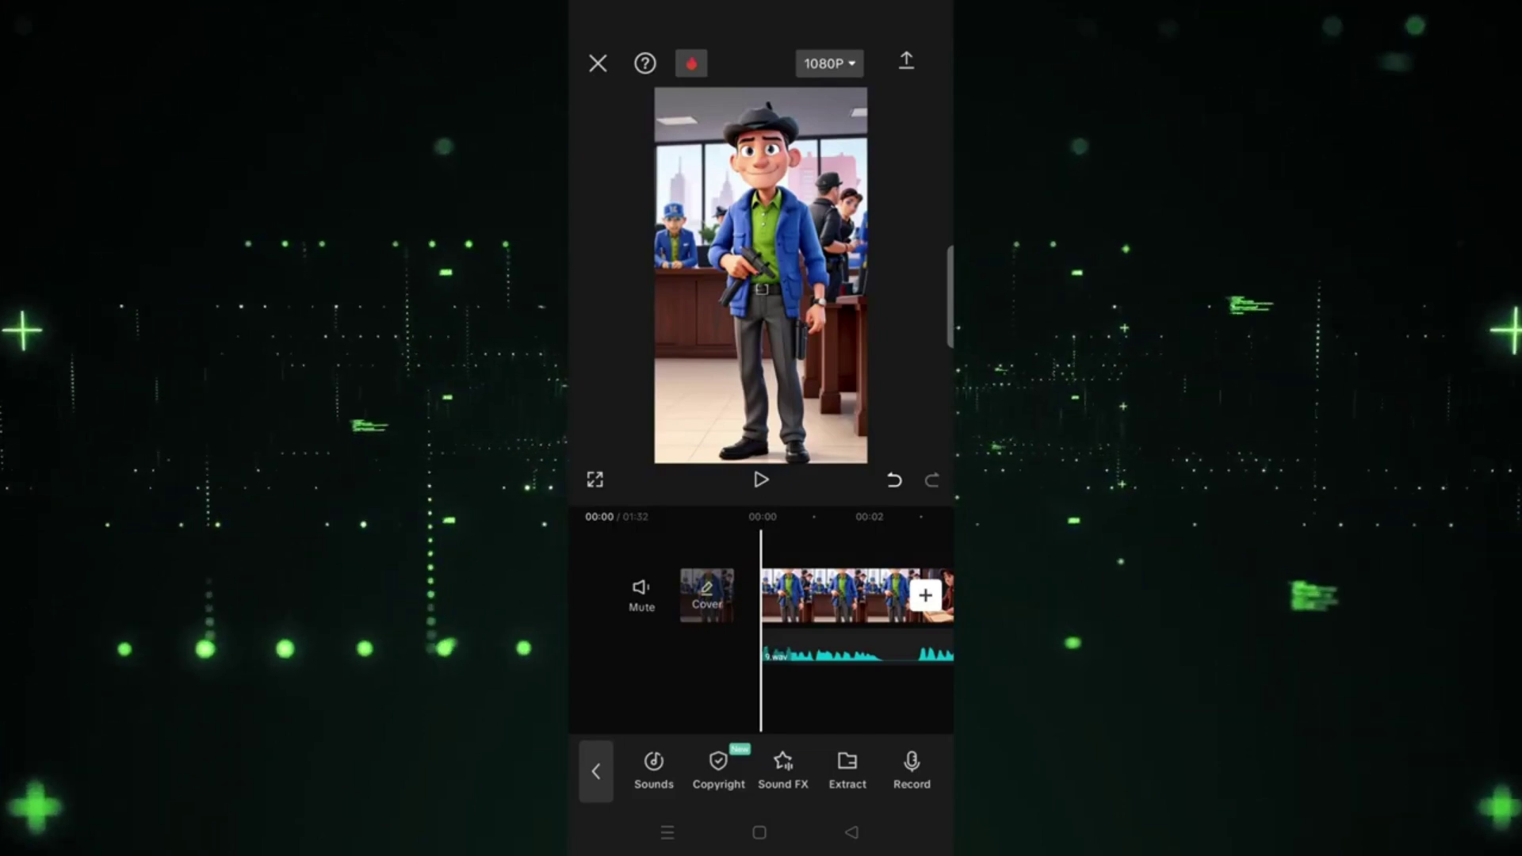
- Split the 9.wav voice-over clip in the pause after its first phrase, at about 00:02
{"action": "left_click_drag", "start_coordinate": [855, 730], "coordinate": [725, 737]}
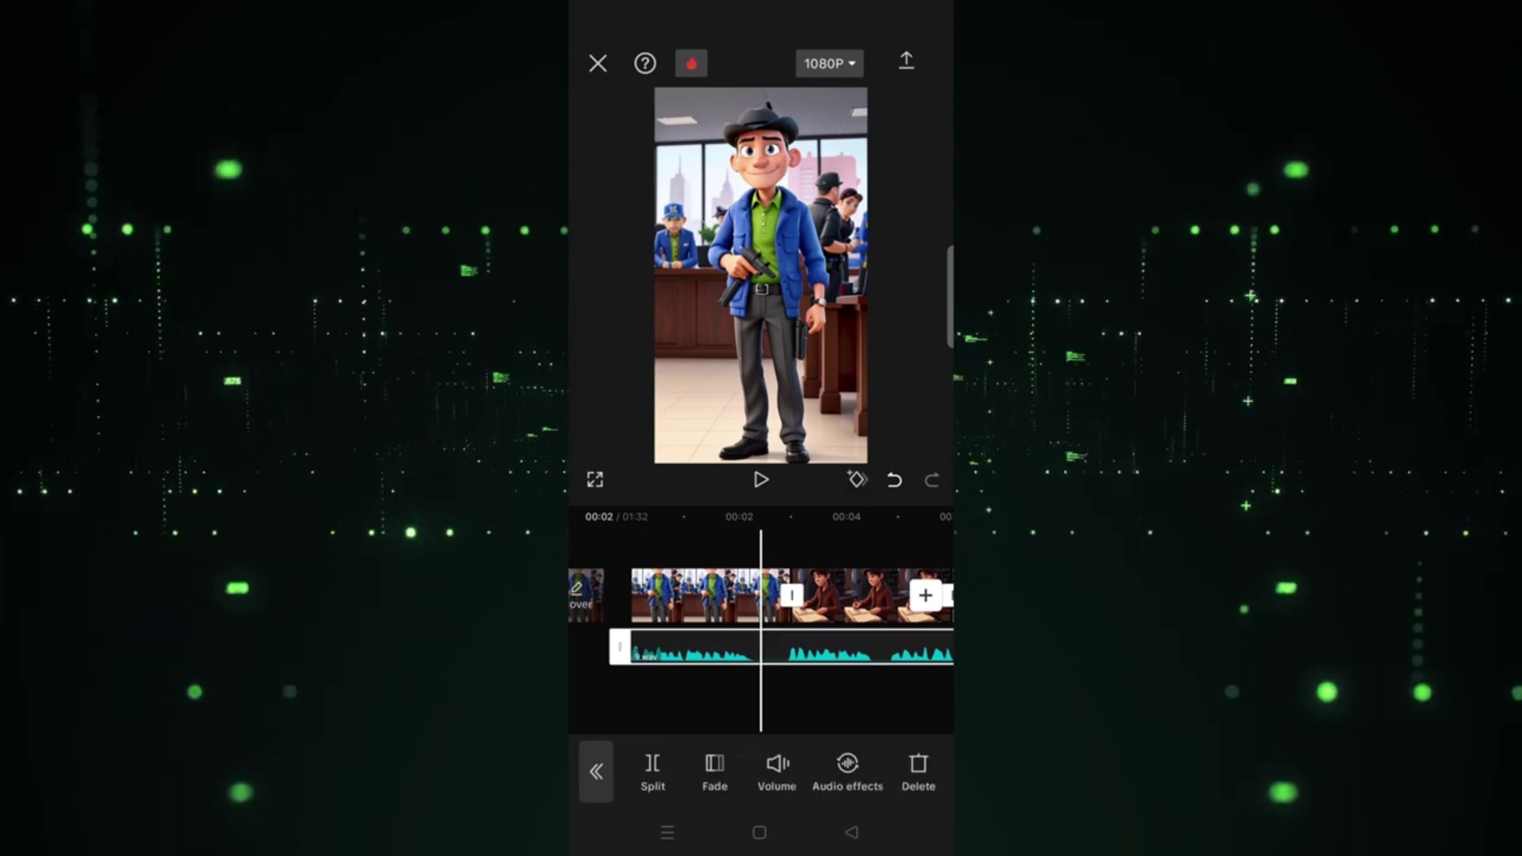
{"action": "left_click_drag", "start_coordinate": [850, 708], "coordinate": [832, 721]}
{"action": "left_click", "coordinate": [653, 772]}
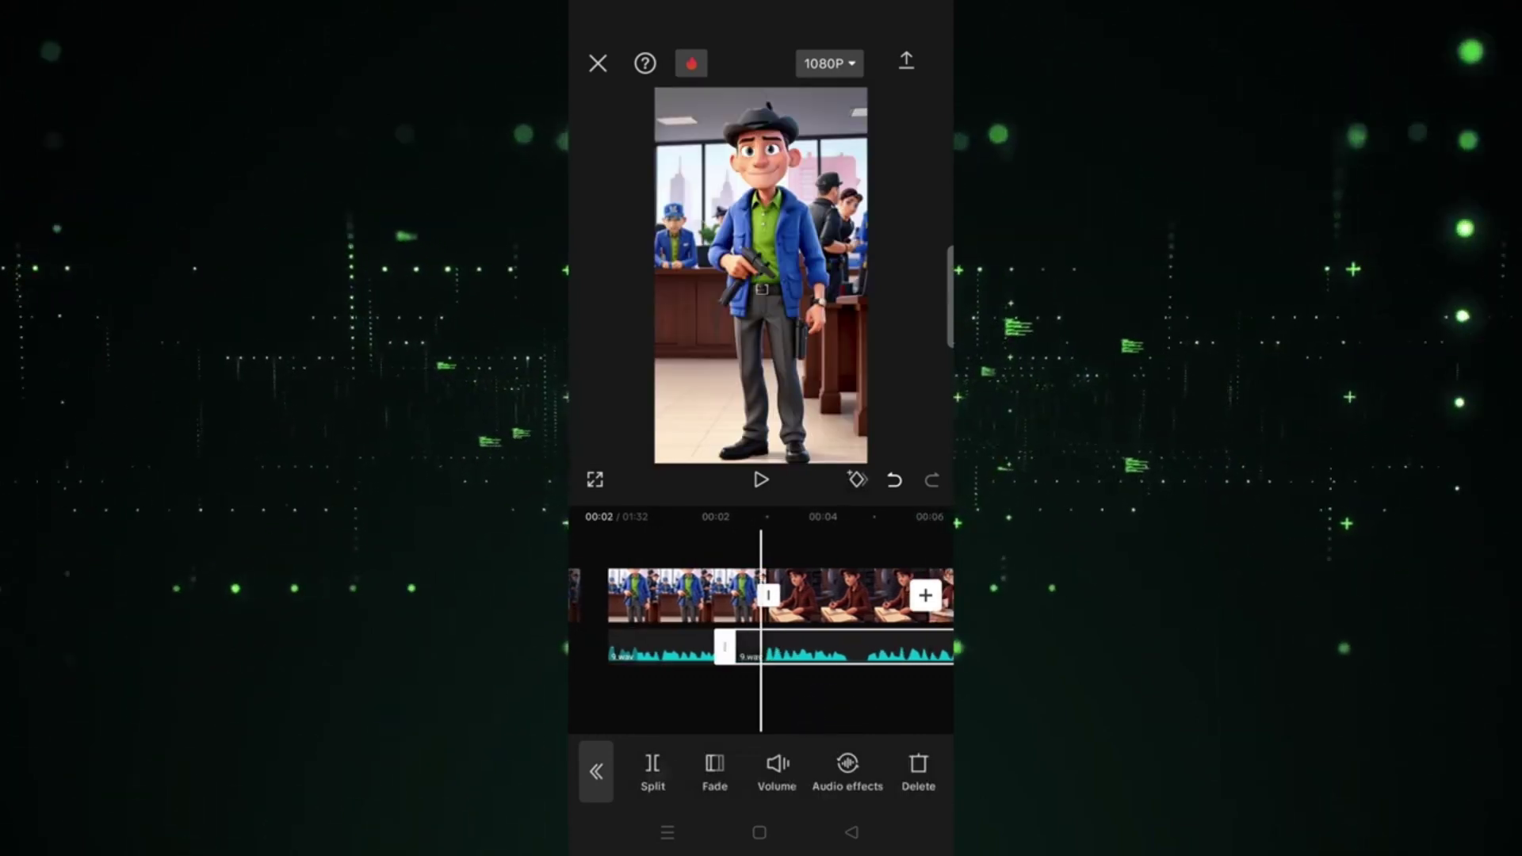